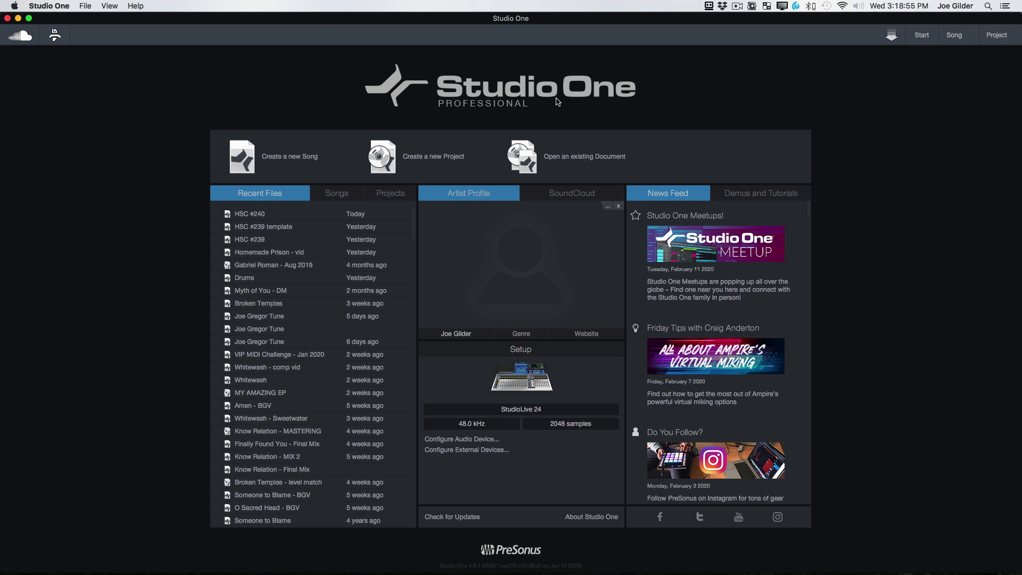
Switch the playback device to the built-in output and close Preferences
click(523, 410)
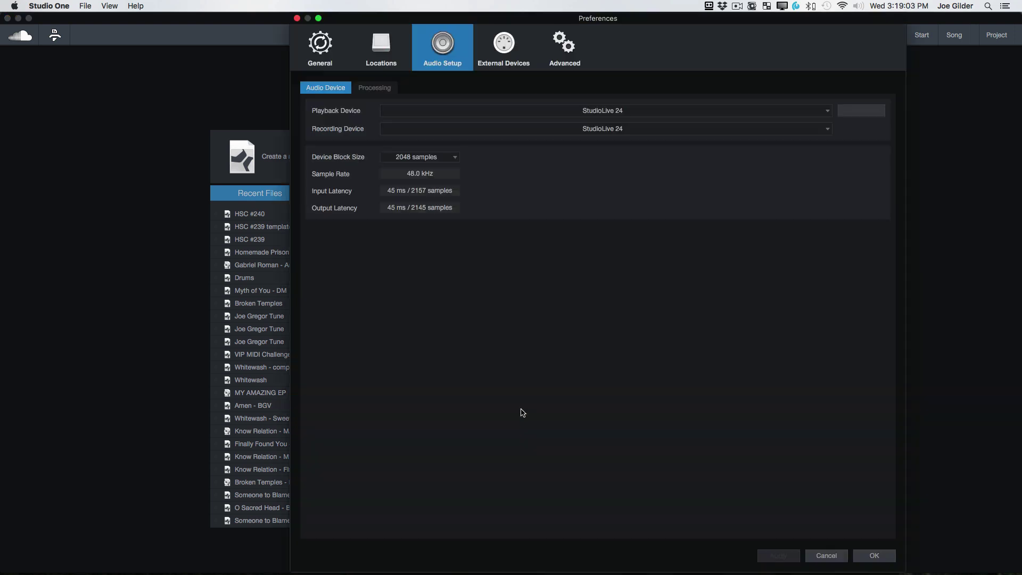
click(570, 113)
click(510, 126)
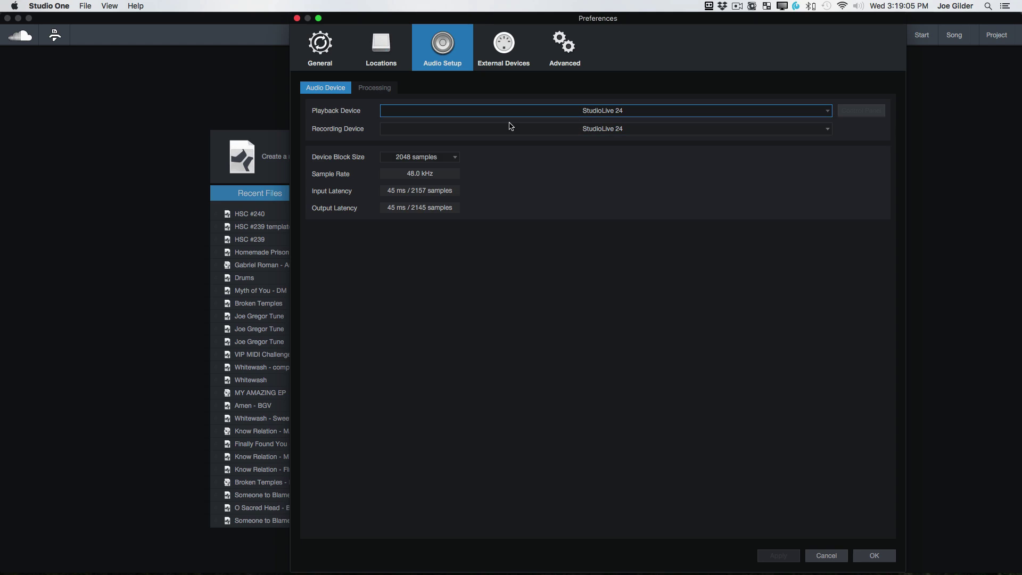
click(874, 556)
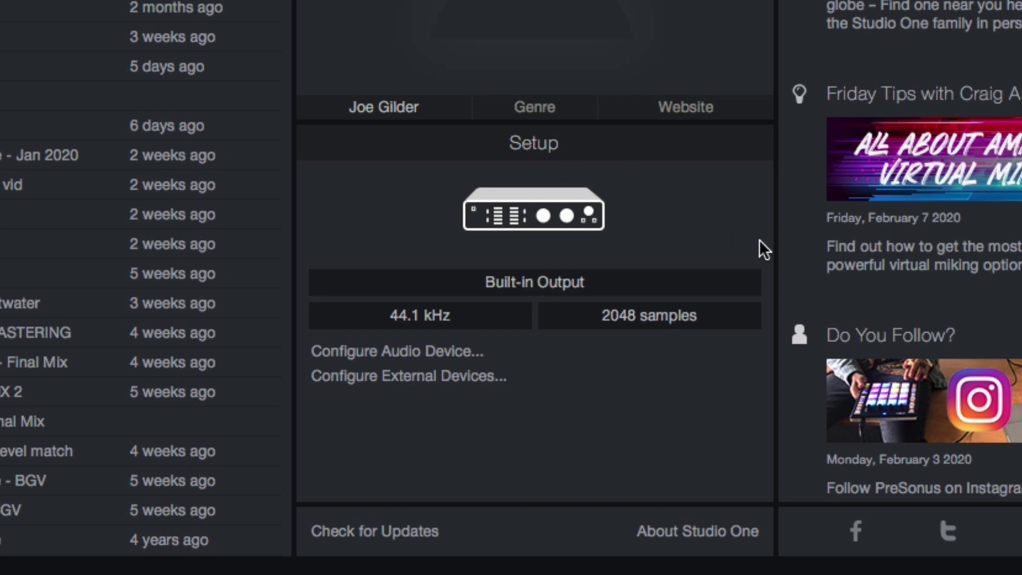
Set the playback device to StudioLive 24, then check the Processing settings
click(523, 284)
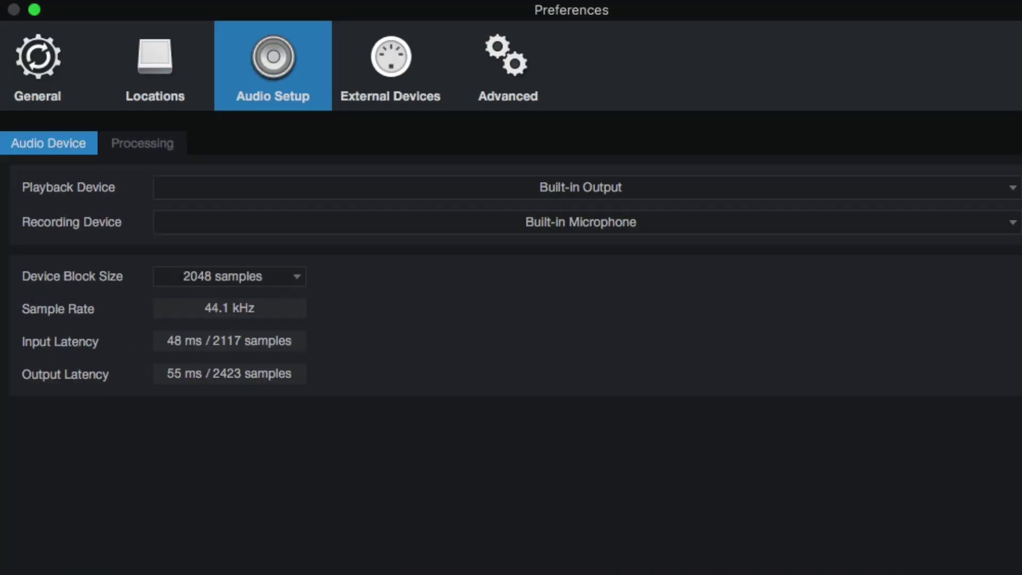
click(511, 190)
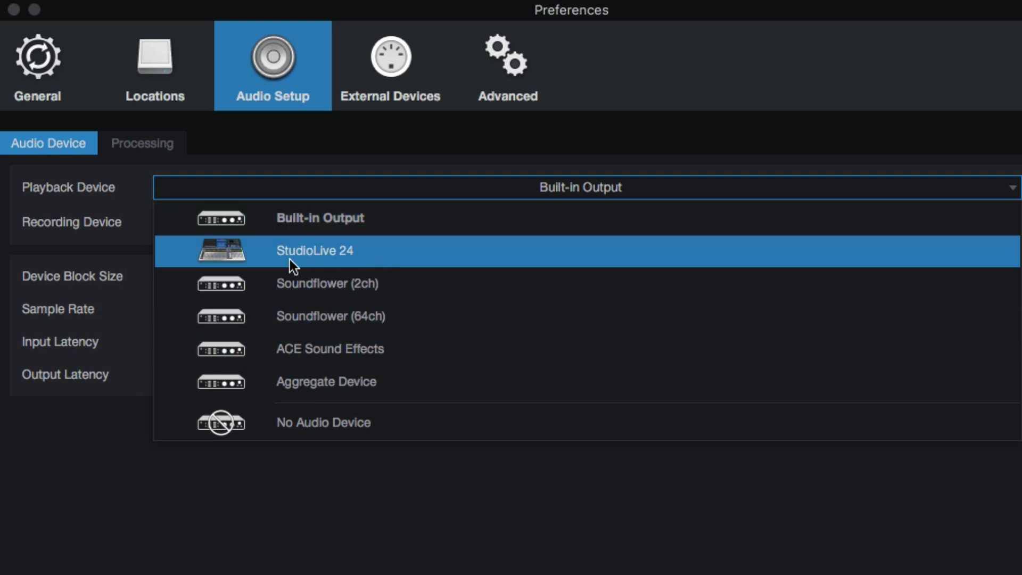
click(290, 260)
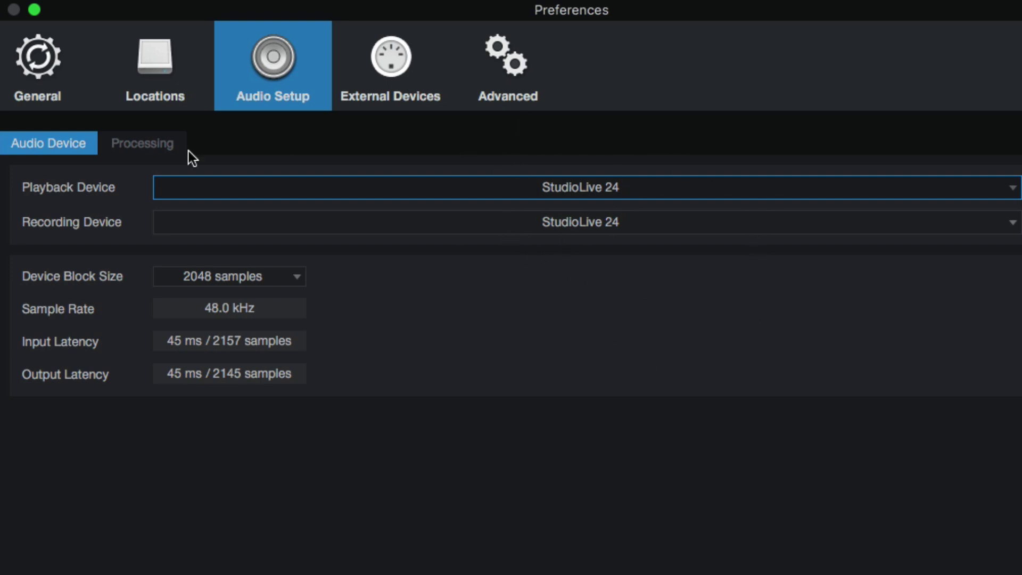
click(141, 145)
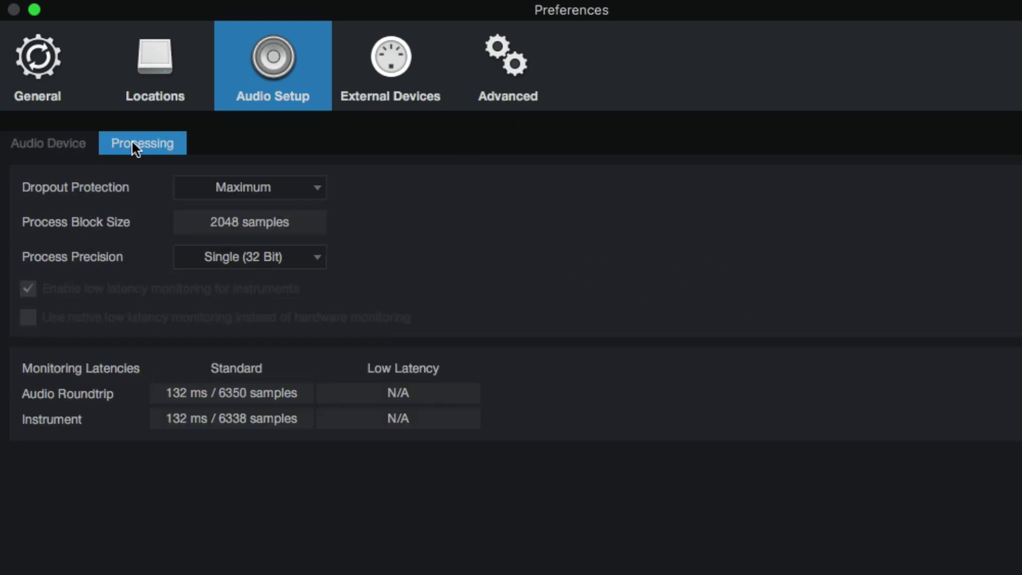
click(65, 145)
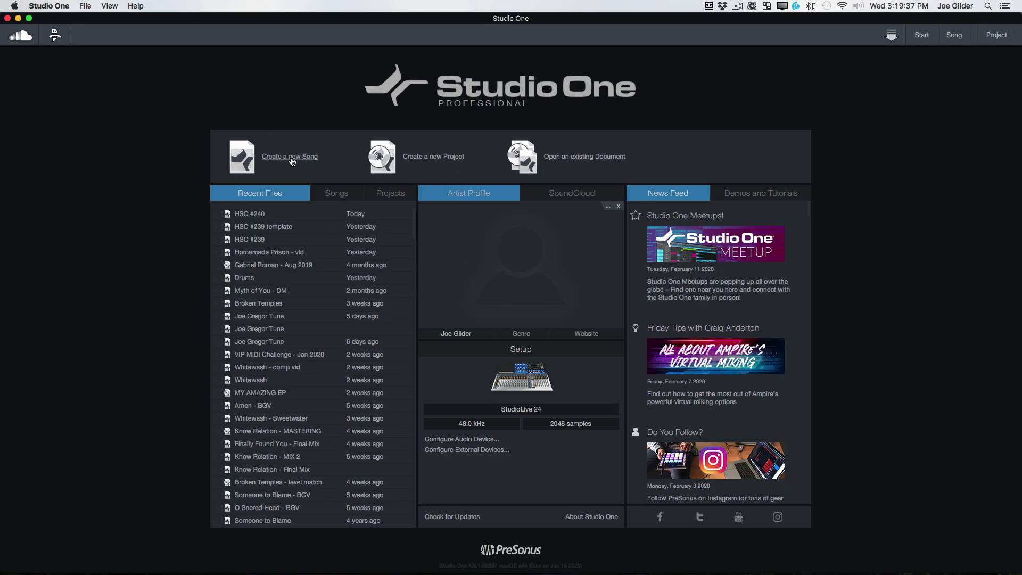
Create an Empty Song, correcting its title from 'BLANK PROJECTS' to 'BLANK SONG'
click(291, 162)
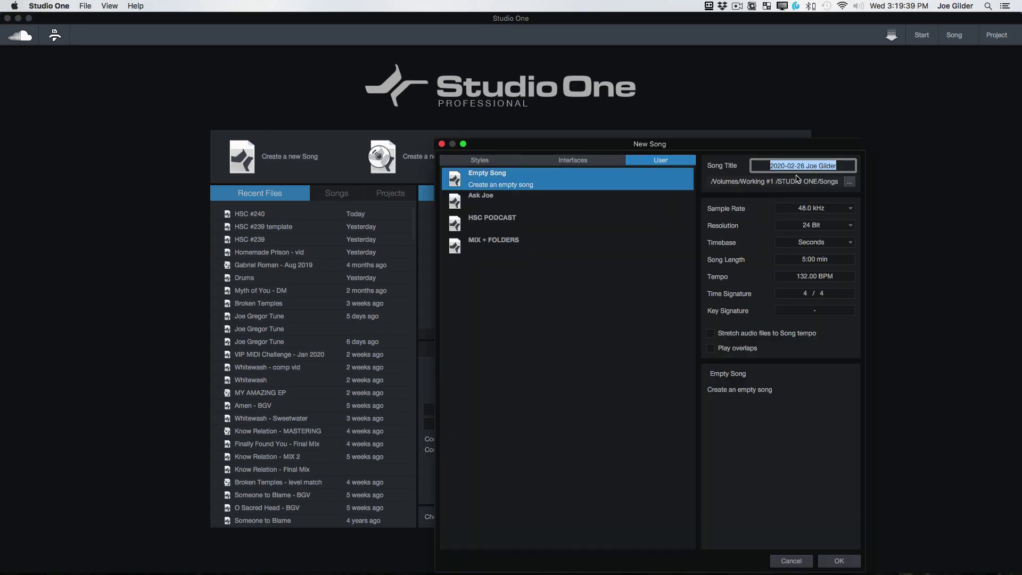
key(shift)
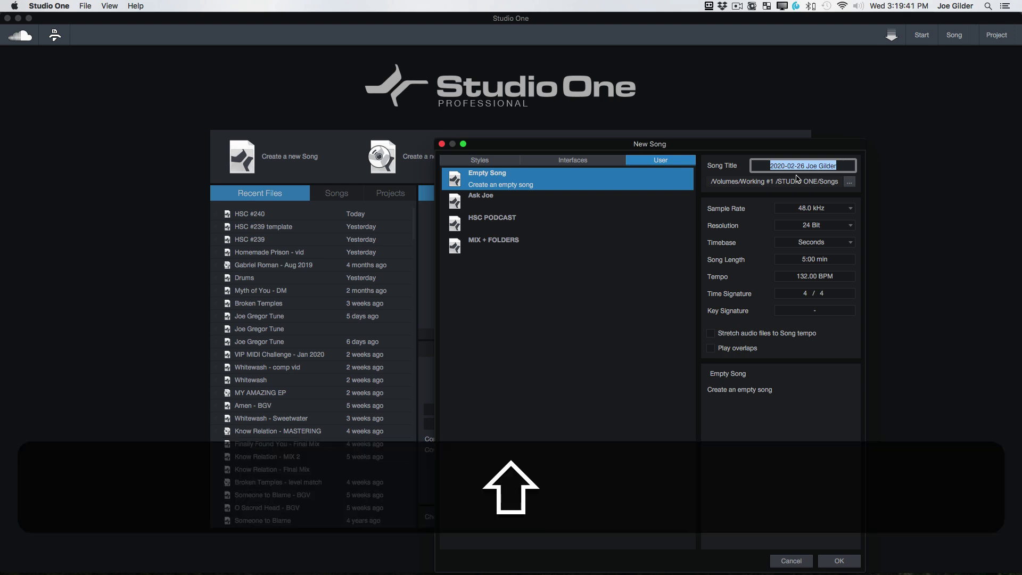
text(BLANK PROJECTS)
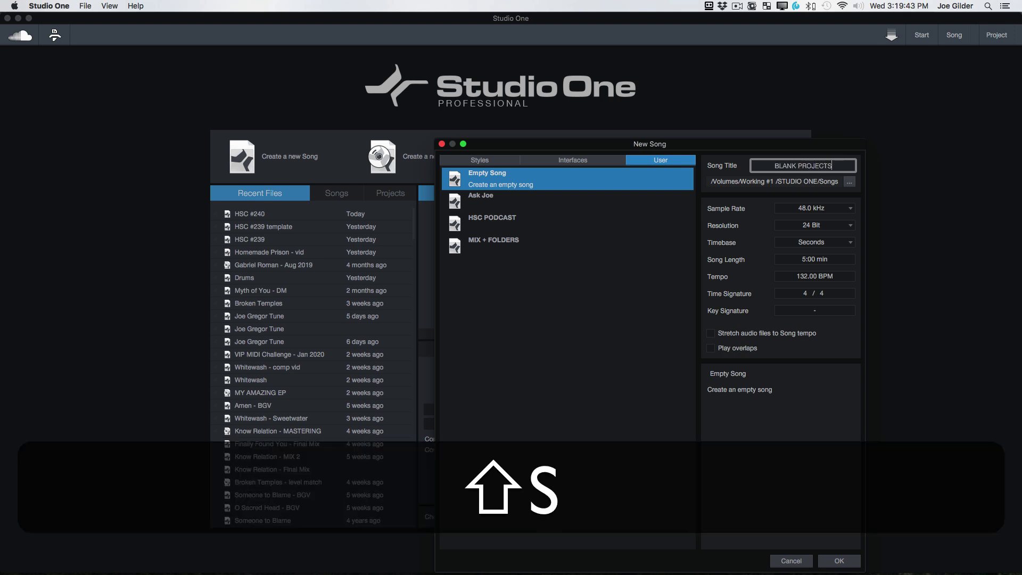
key(alt+BackSpace)
text(SONG)
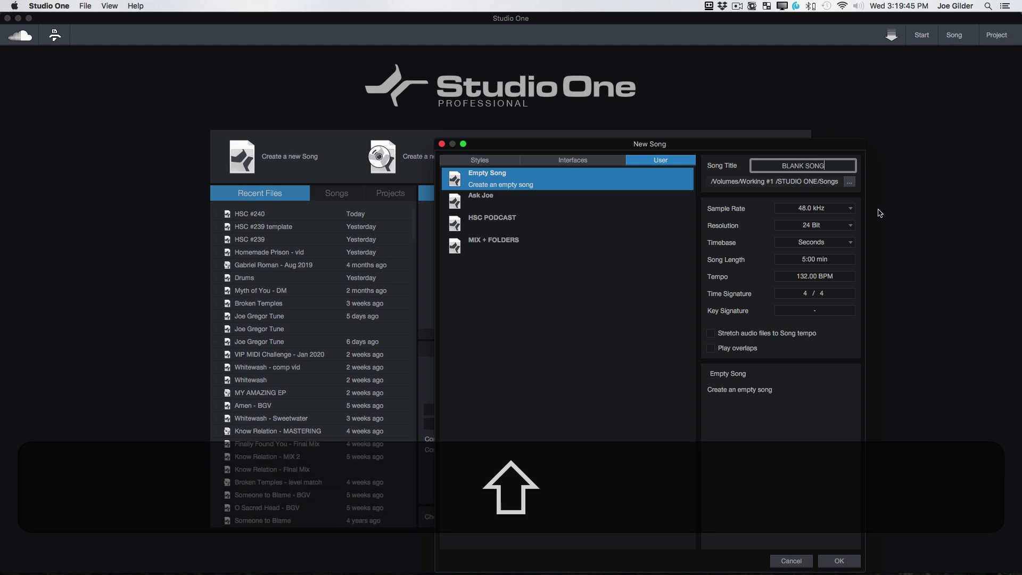
click(839, 561)
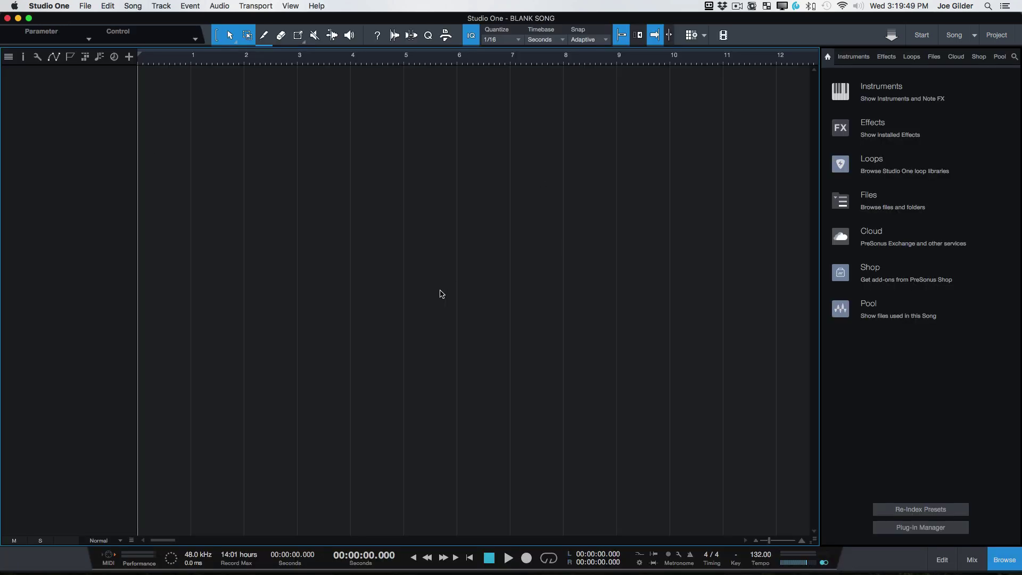
Hide the Browser and add a mono audio track named VOCAL on Input 3
key(F7)
key(F7)
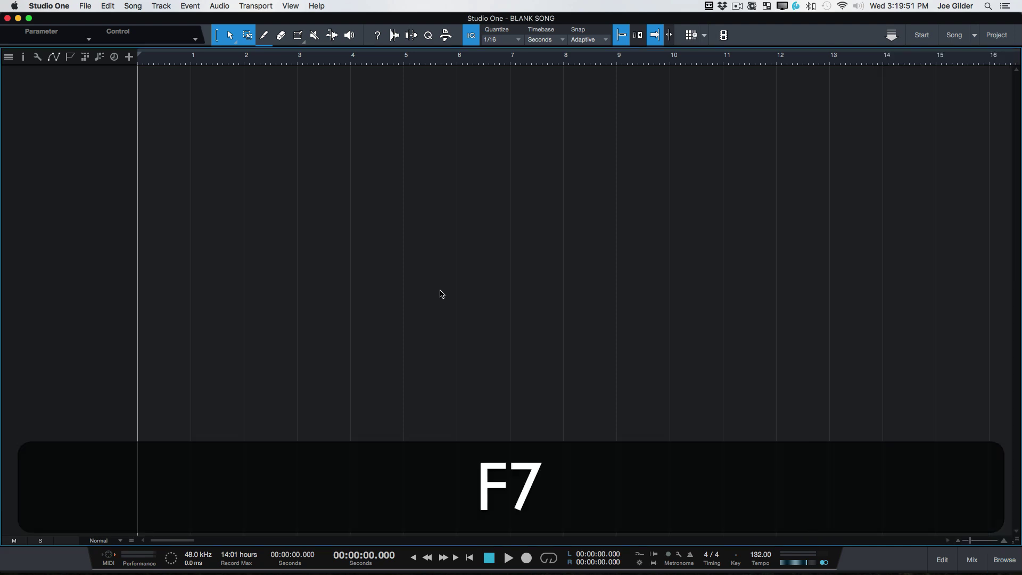
key(t)
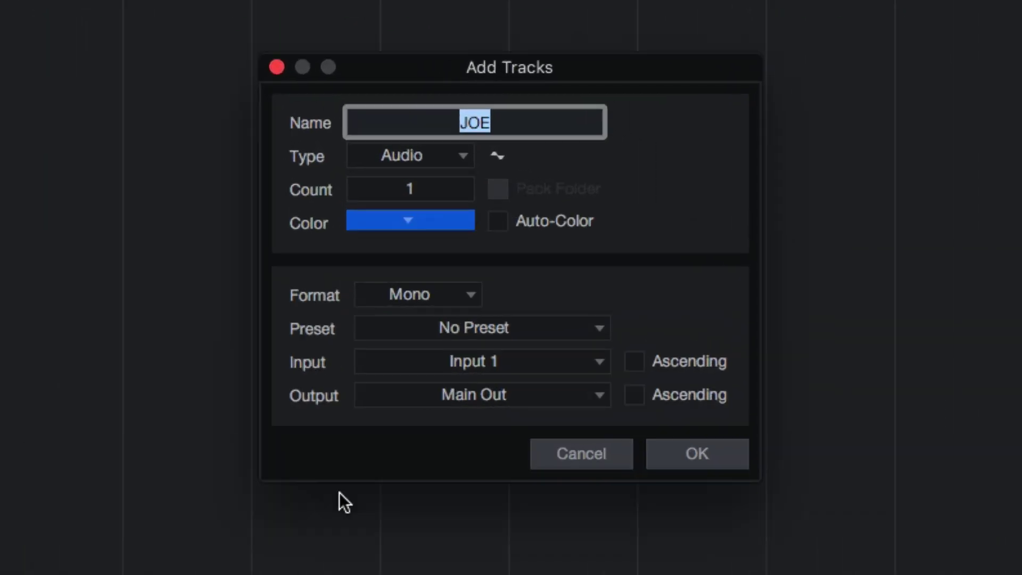
text(VOCAL)
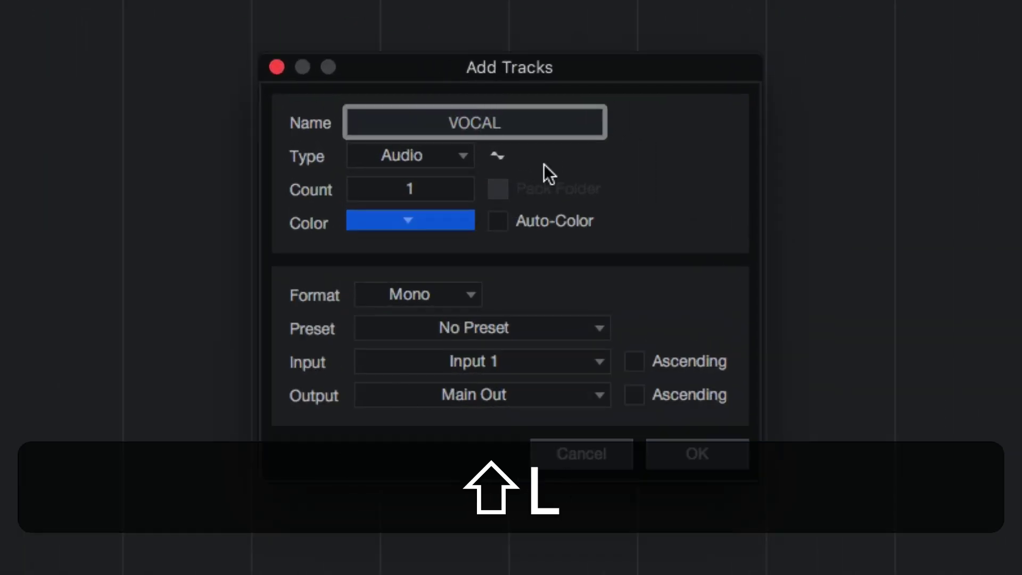
click(486, 362)
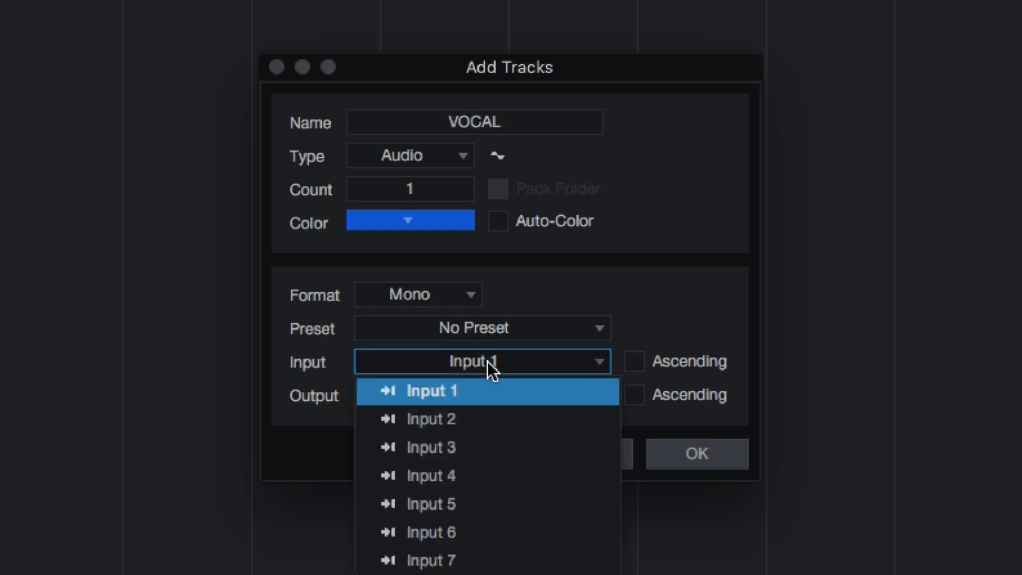
click(474, 451)
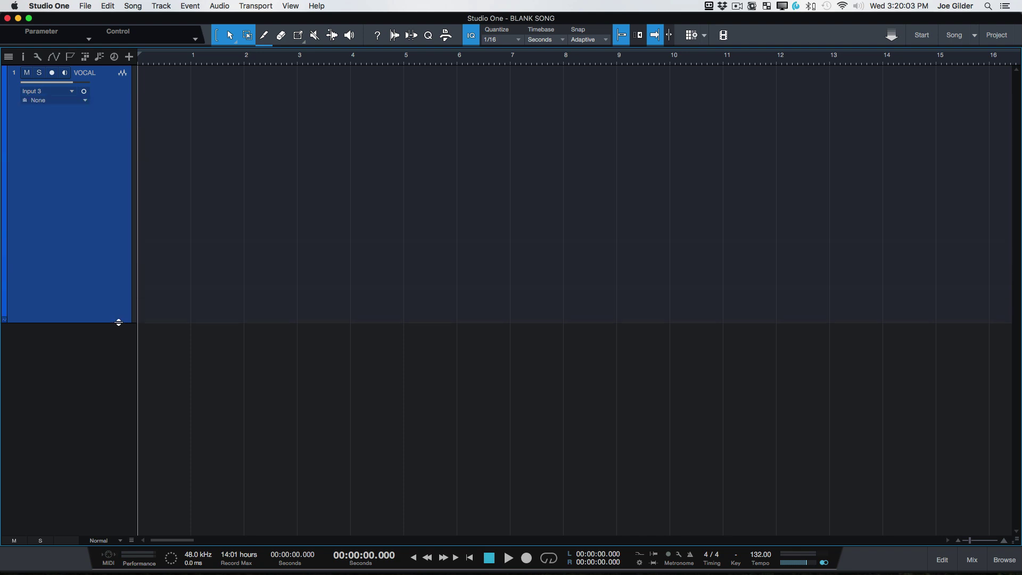
Enable 'Monitoring follows record', then disarm VOCAL and turn on its input monitoring
click(53, 74)
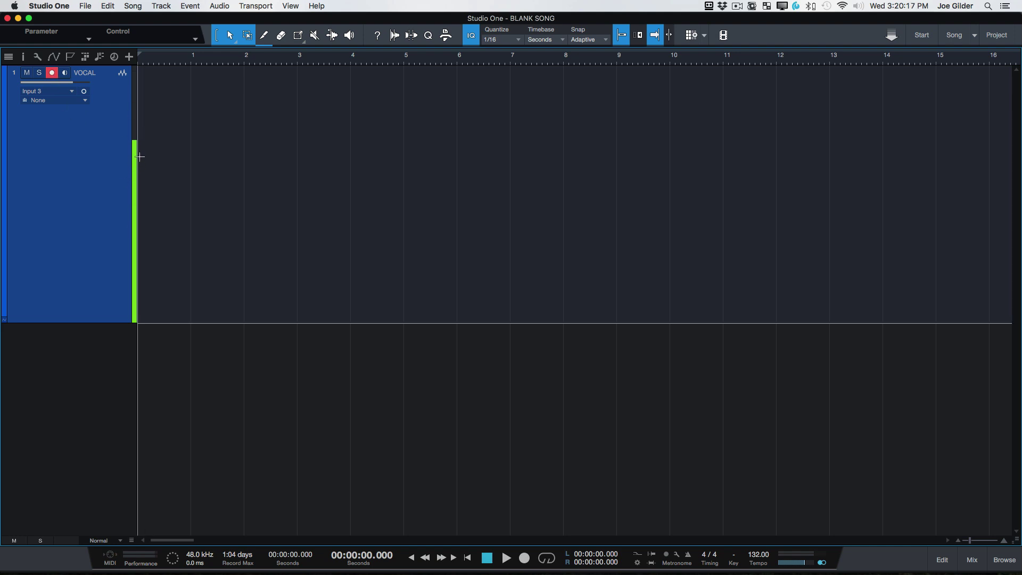
click(35, 57)
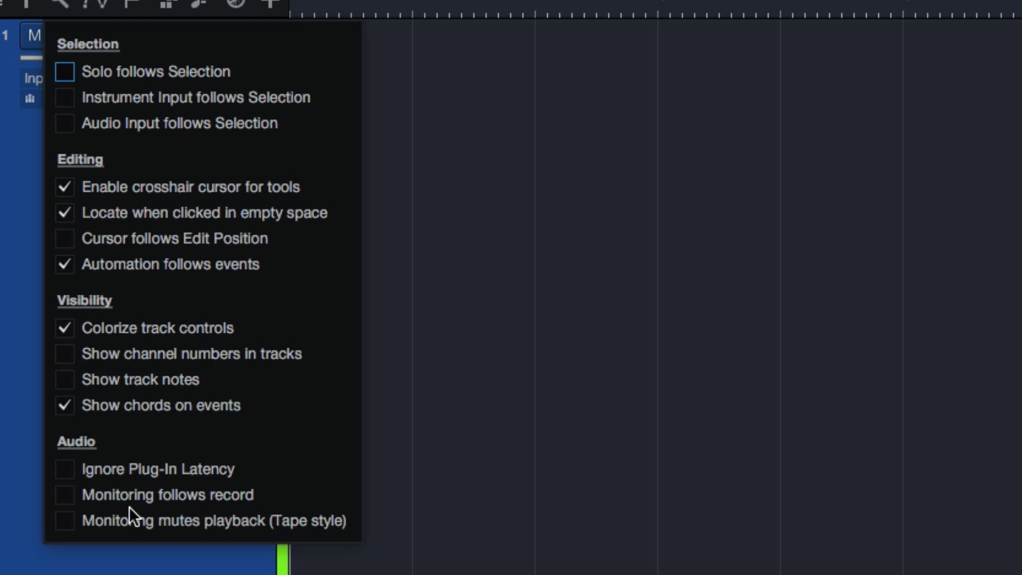
click(65, 495)
click(18, 353)
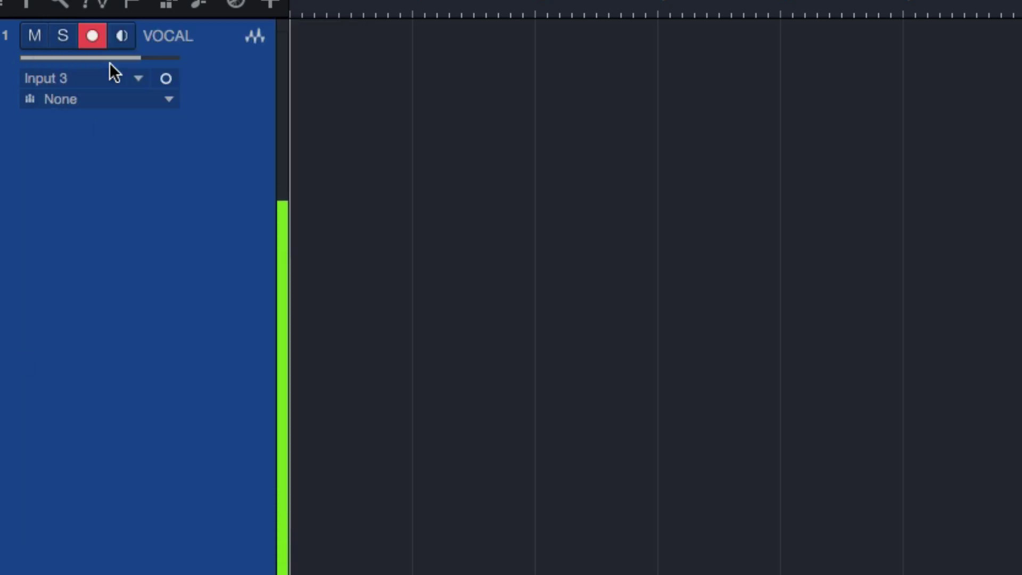
click(94, 35)
click(112, 35)
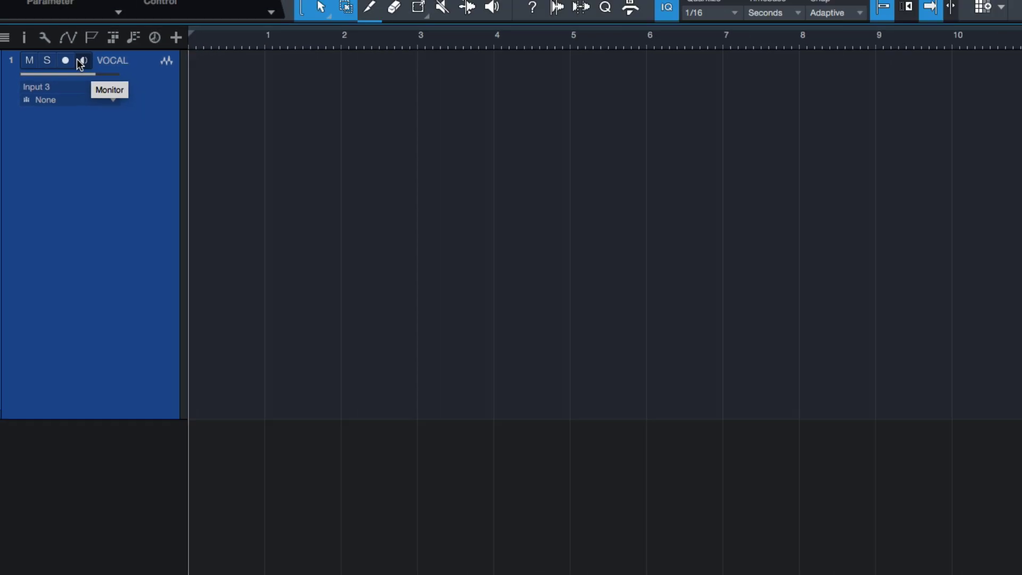
Route the mixer's main output to Channel 1 + 2 and turn off VOCAL's input monitoring
key(F3)
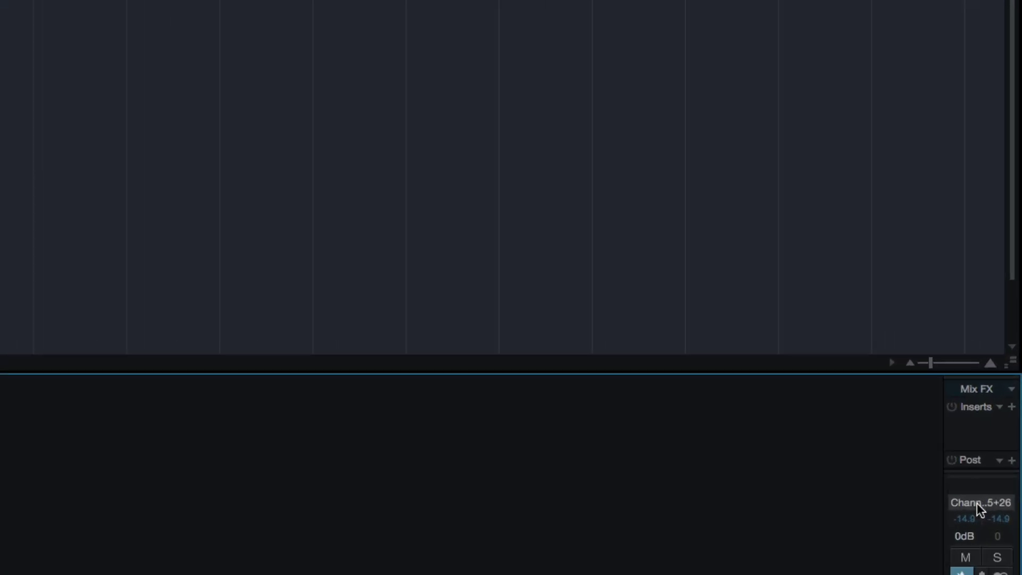
click(979, 505)
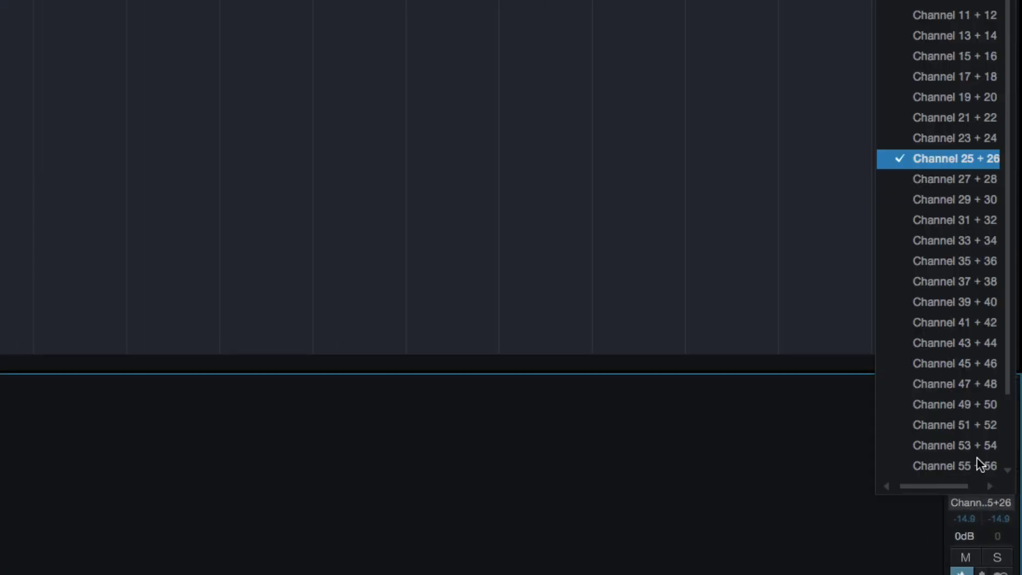
click(952, 73)
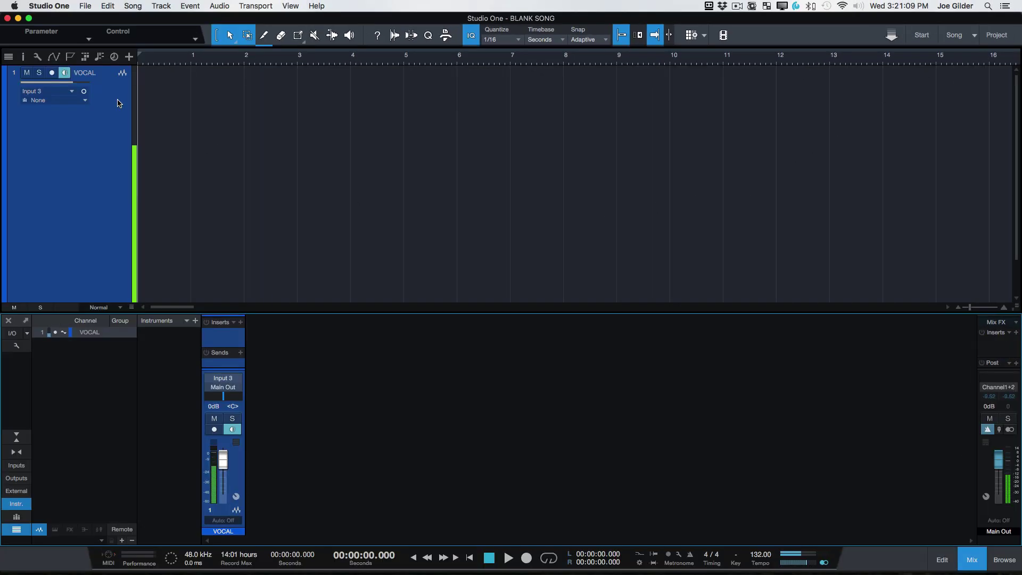
click(64, 73)
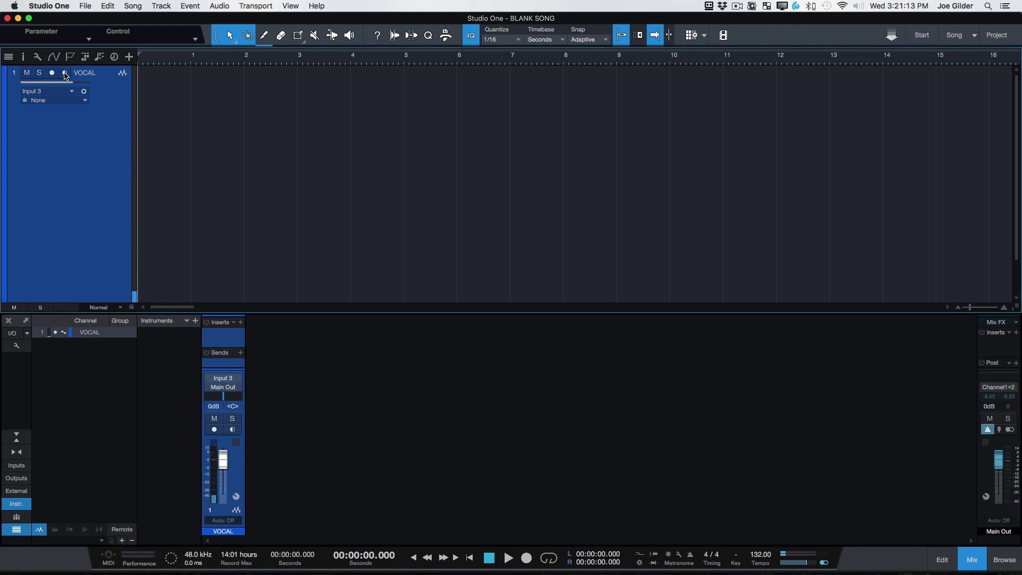
key(F3)
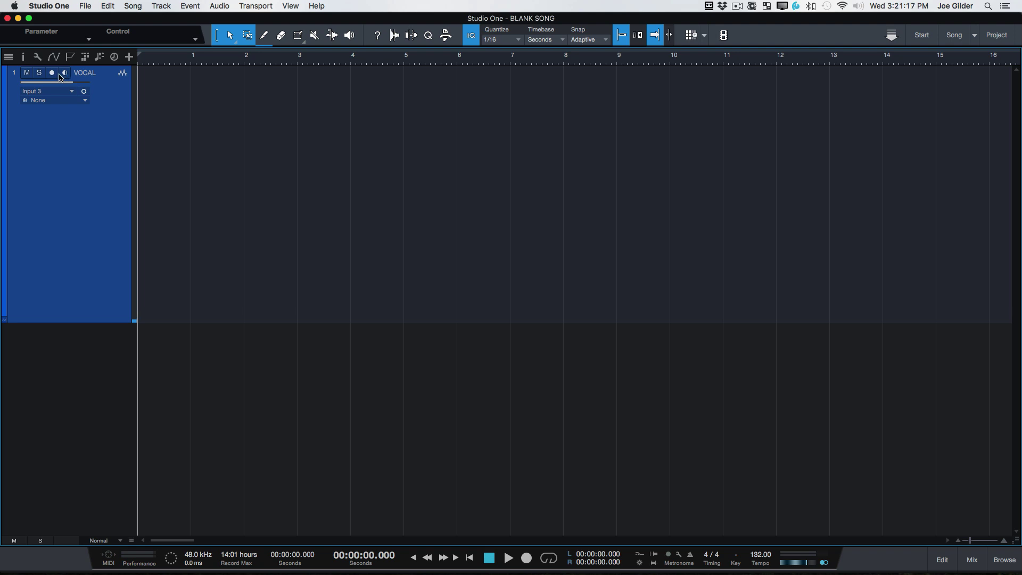
Toggle VOCAL's record arm, then show an enlarged mixer console and open Preferences
click(53, 74)
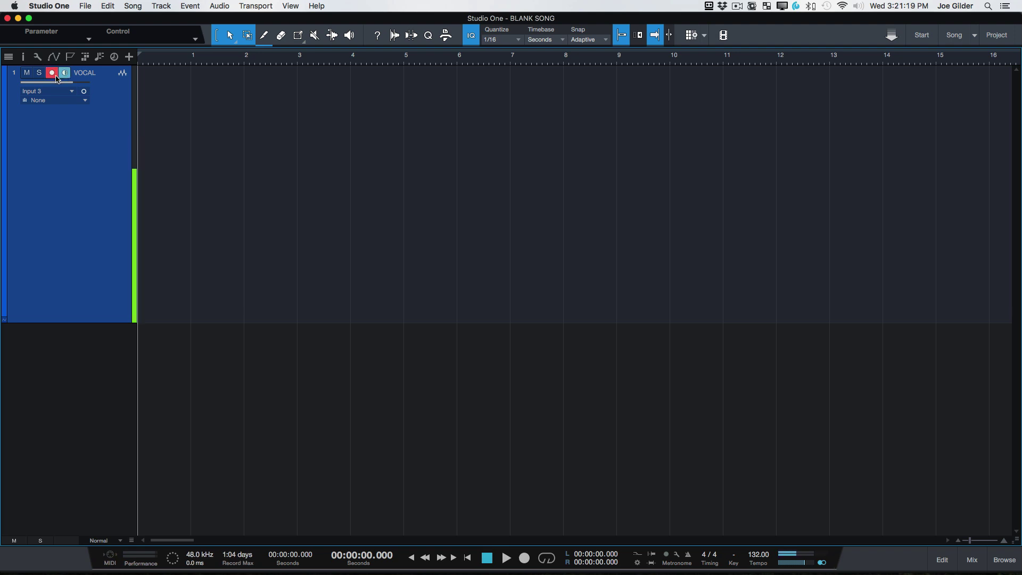
click(57, 77)
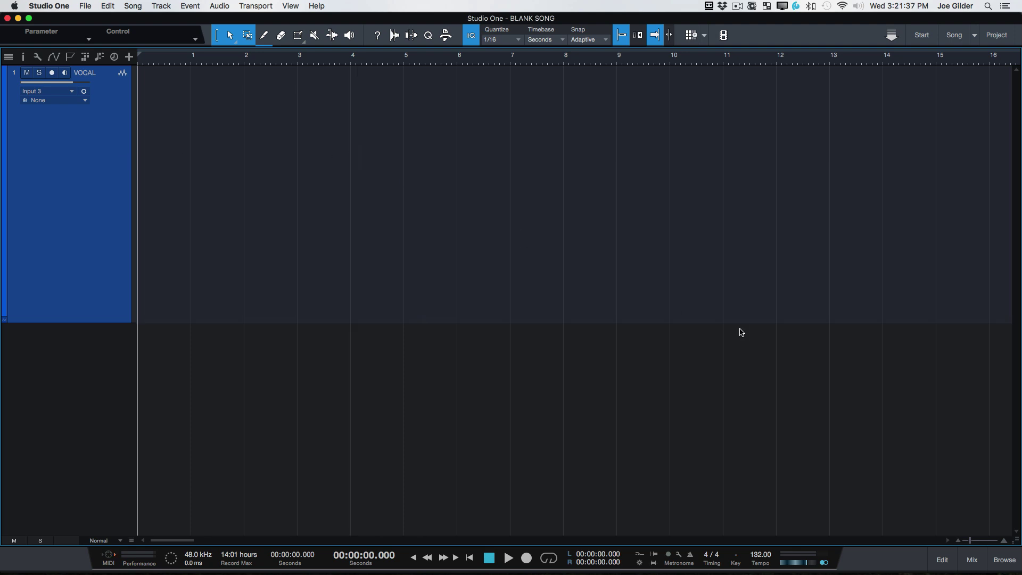
key(F3)
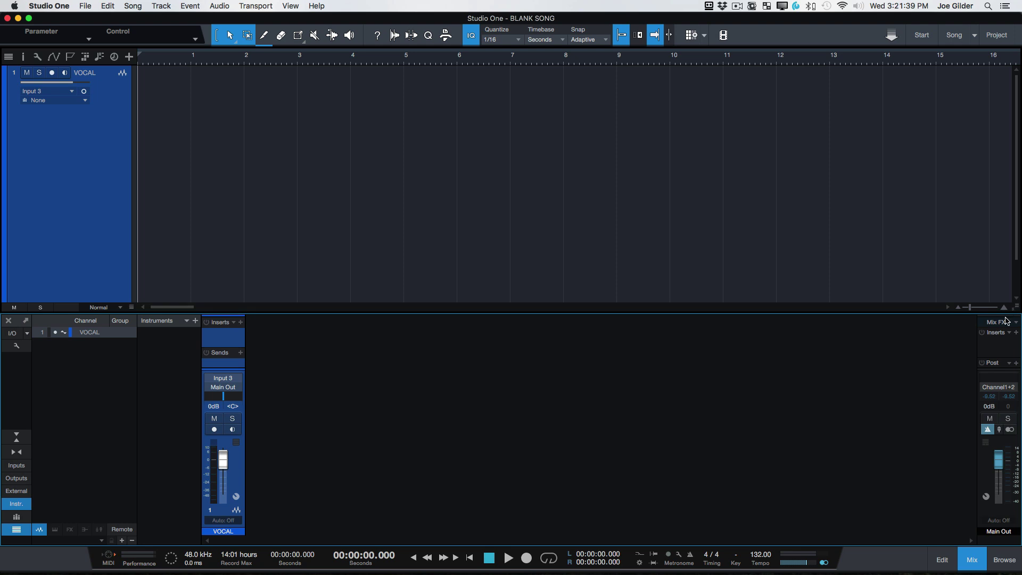
drag(984, 314, 986, 244)
drag(1004, 368, 1004, 339)
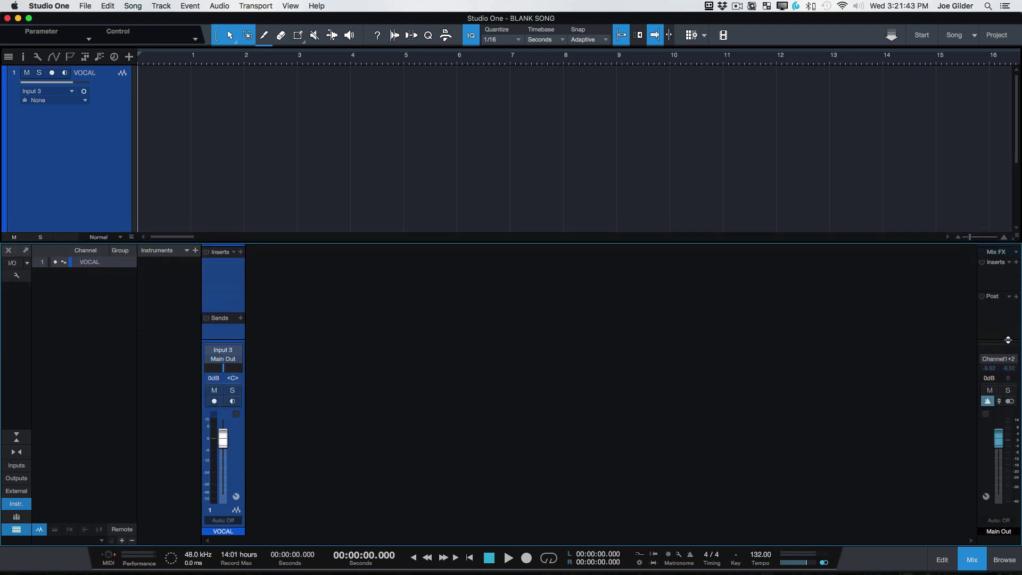
key(super+comma)
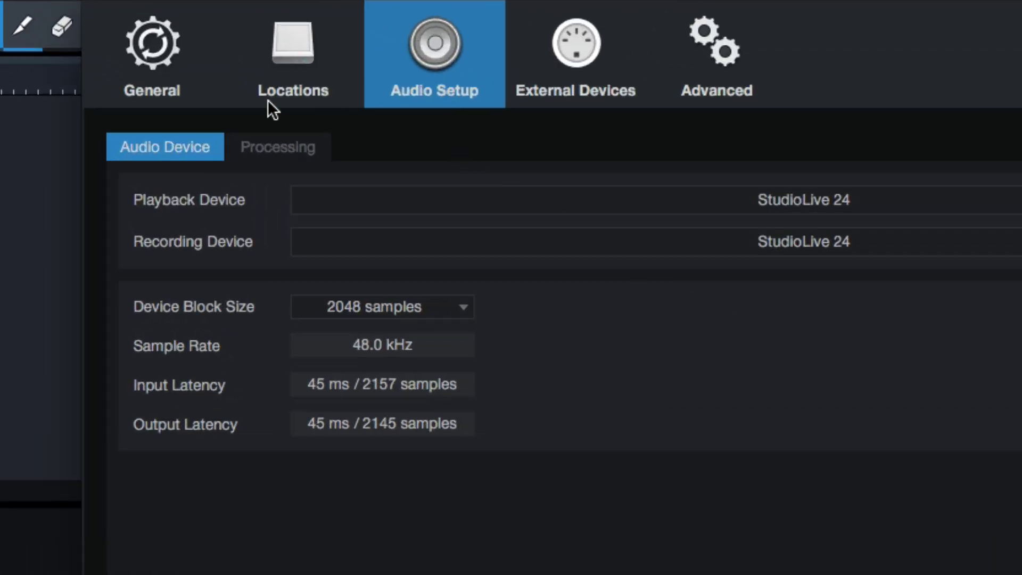
Set the device block size to 64 samples
click(365, 312)
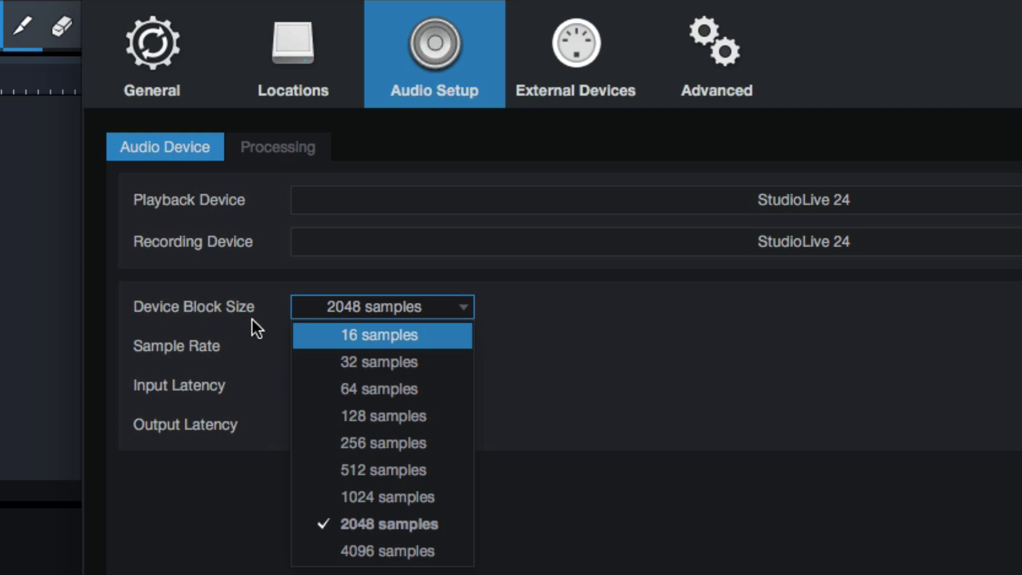
click(405, 389)
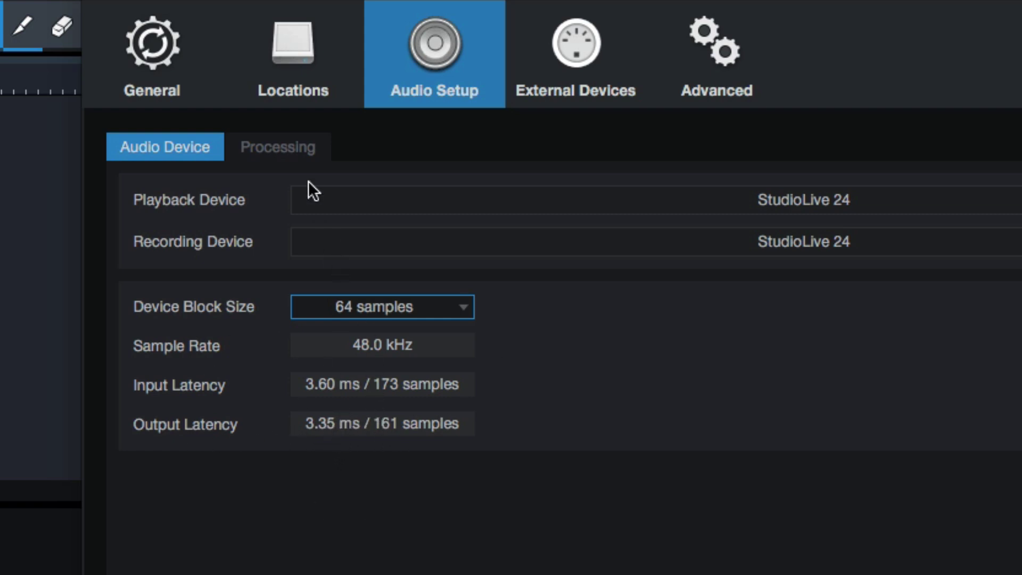
On the Processing tab, try Dropout Protection at Minimum and then Medium
click(282, 147)
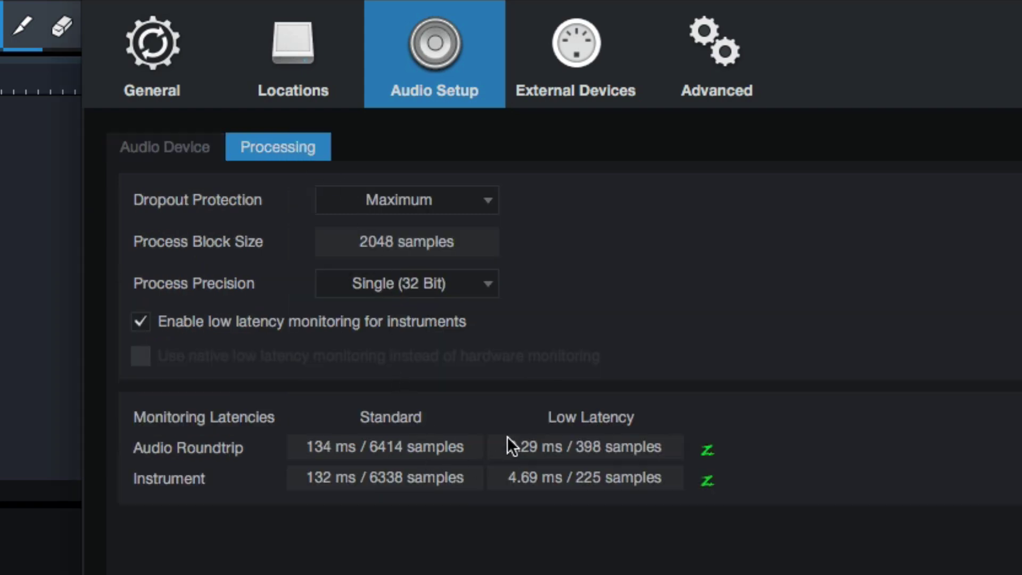
click(423, 194)
click(287, 250)
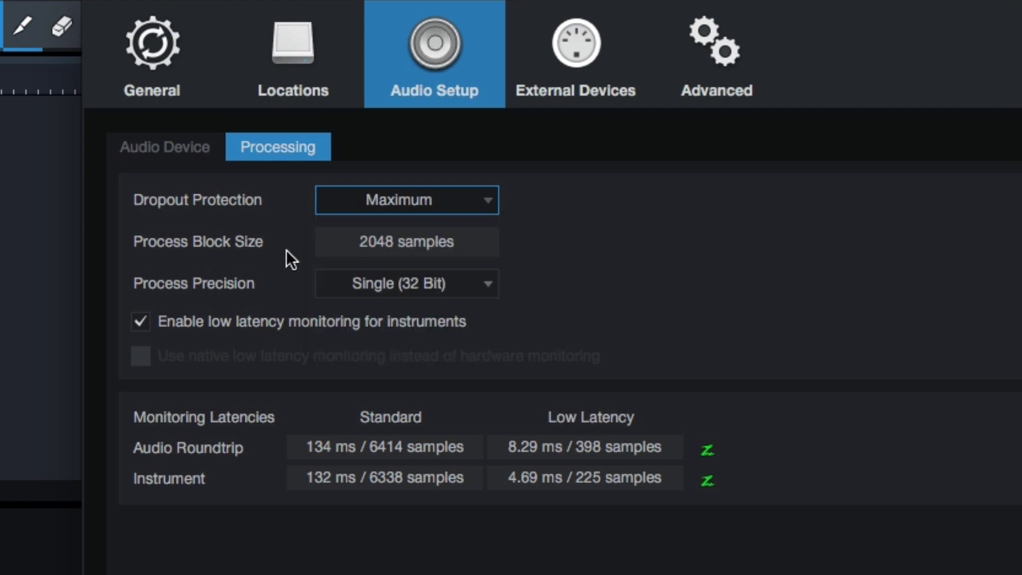
click(388, 209)
click(661, 283)
click(437, 200)
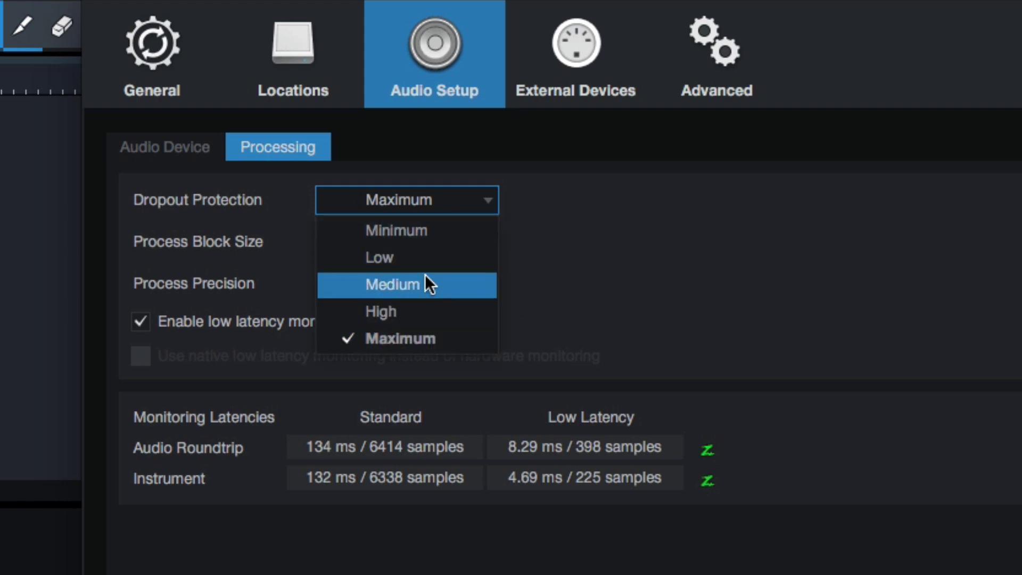
click(421, 234)
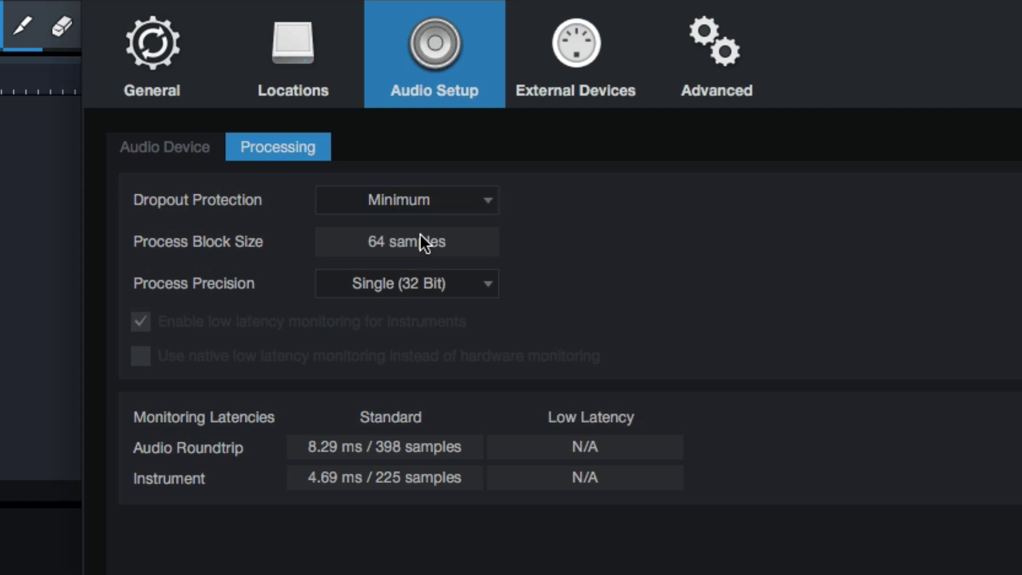
click(423, 194)
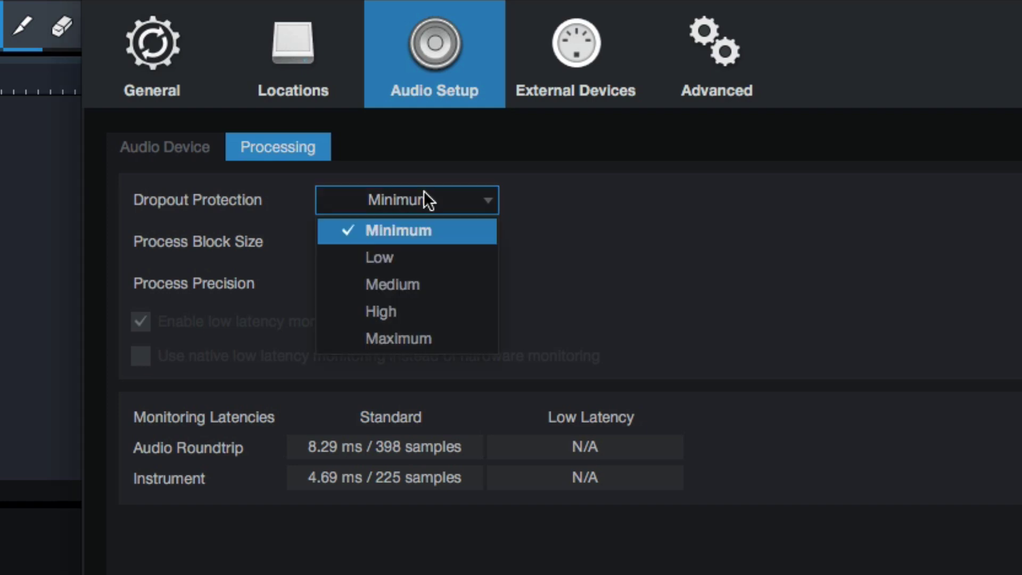
click(394, 285)
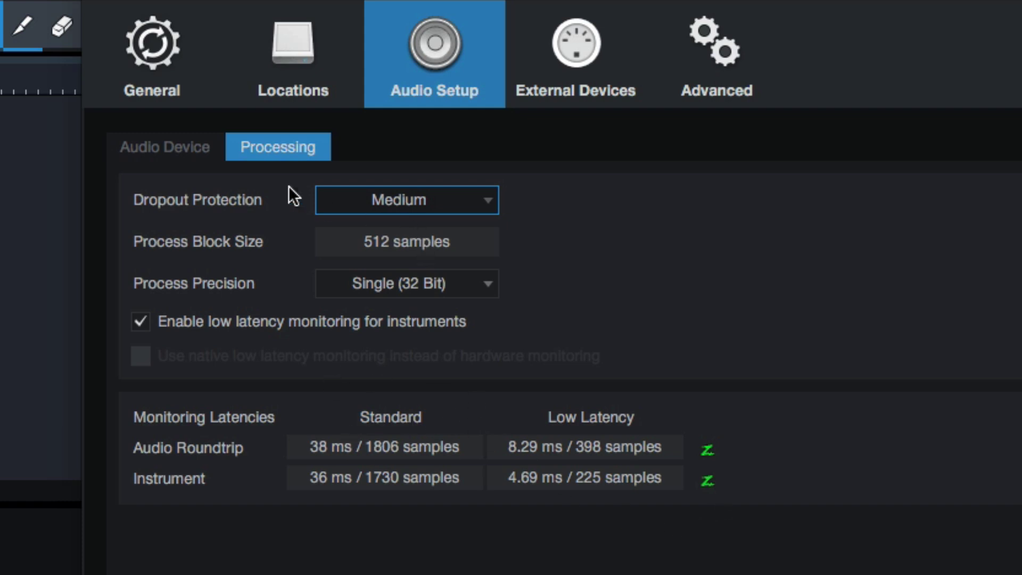
click(175, 144)
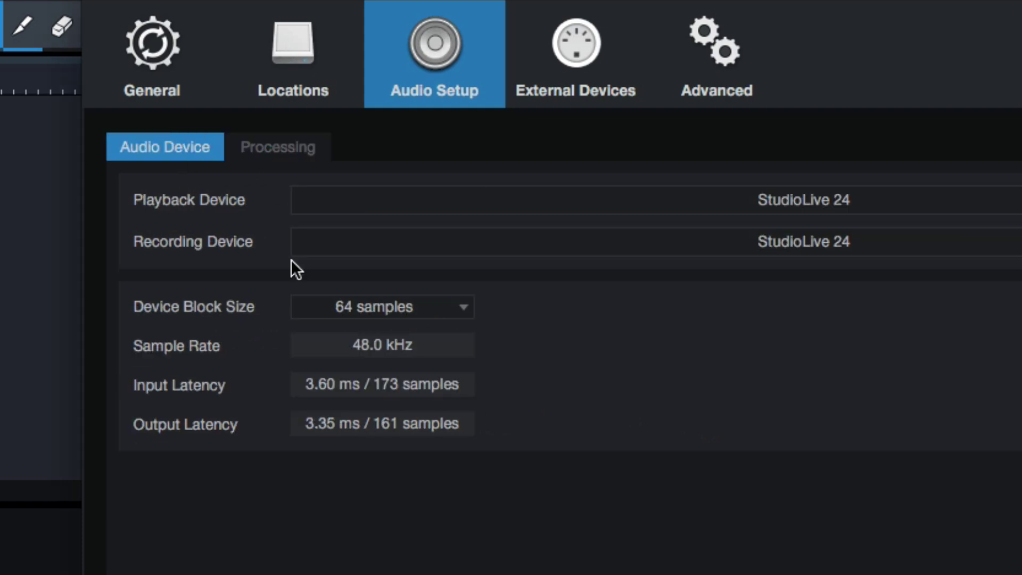
click(288, 143)
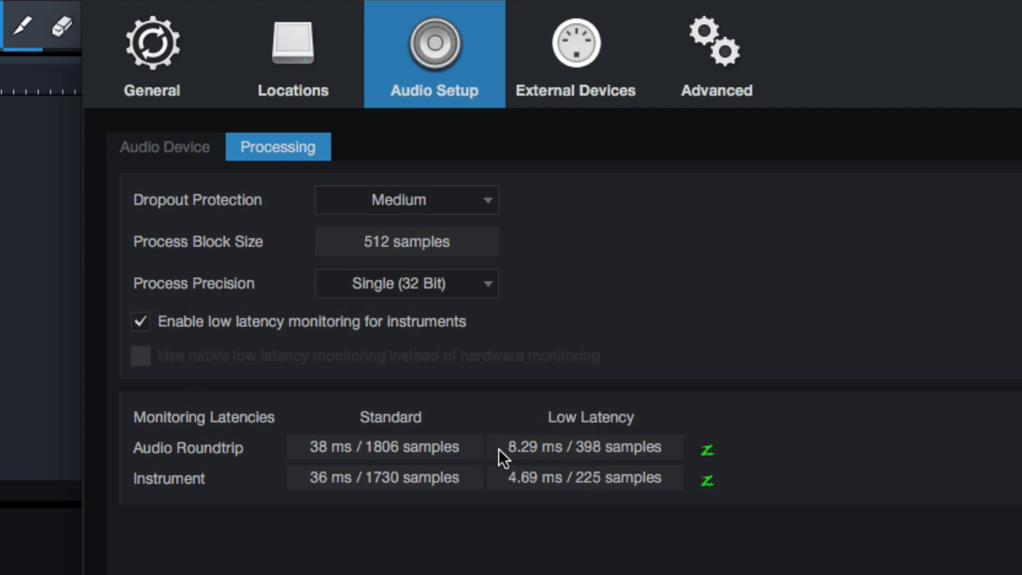
Cycle Dropout Protection through Low, Minimum and High, settling on Maximum
click(405, 200)
click(408, 253)
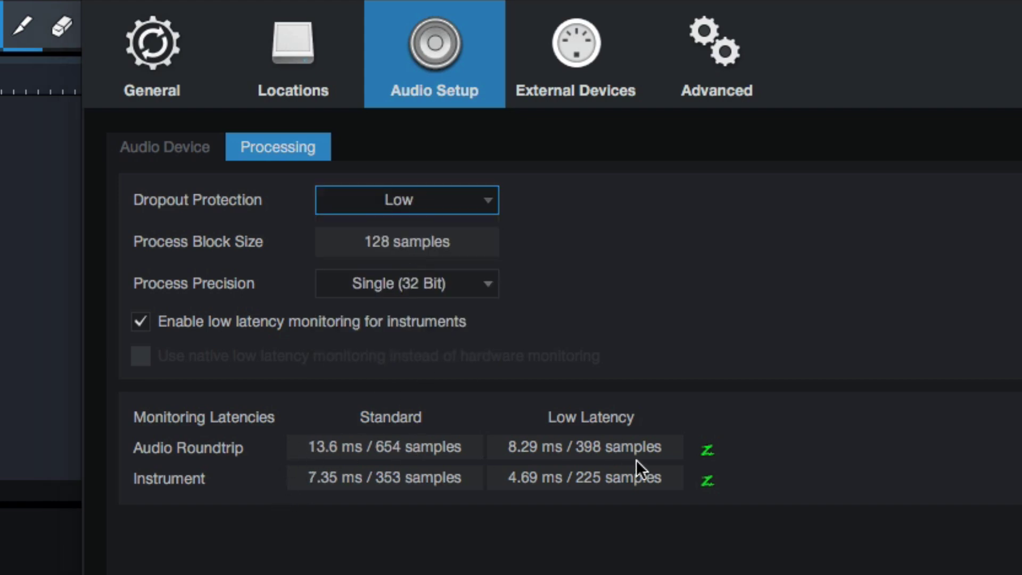
click(408, 197)
click(402, 233)
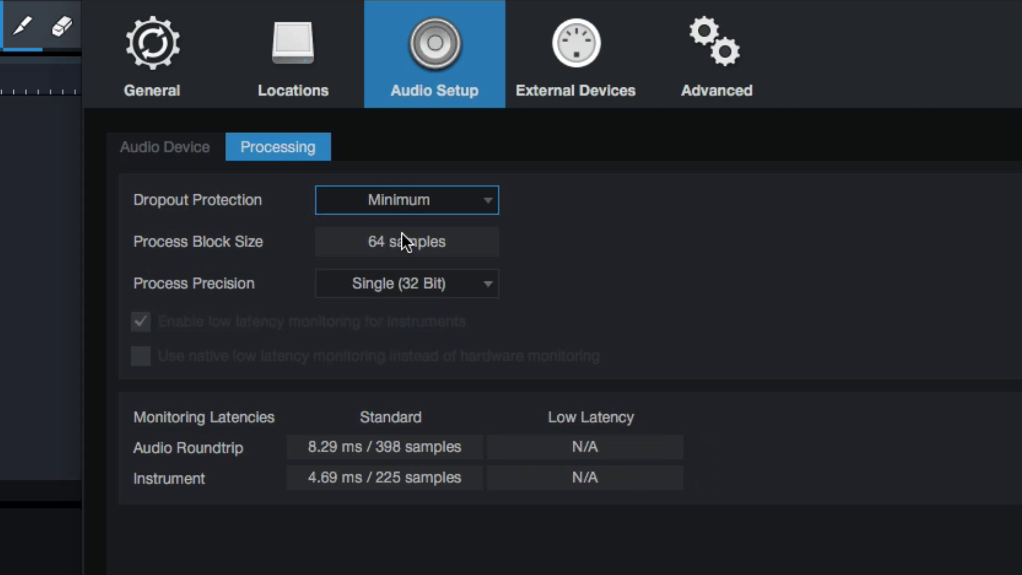
click(419, 202)
click(406, 301)
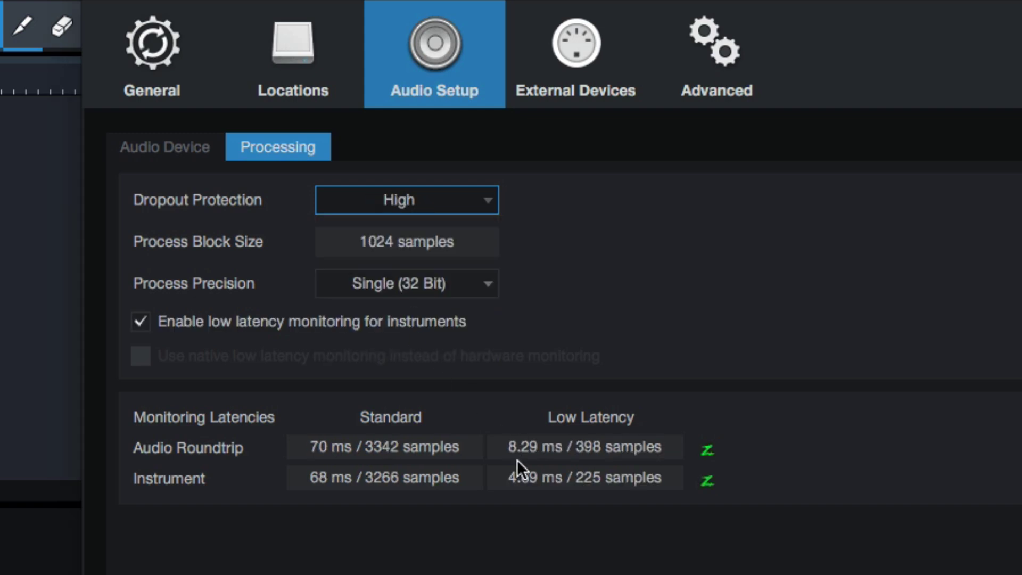
click(448, 199)
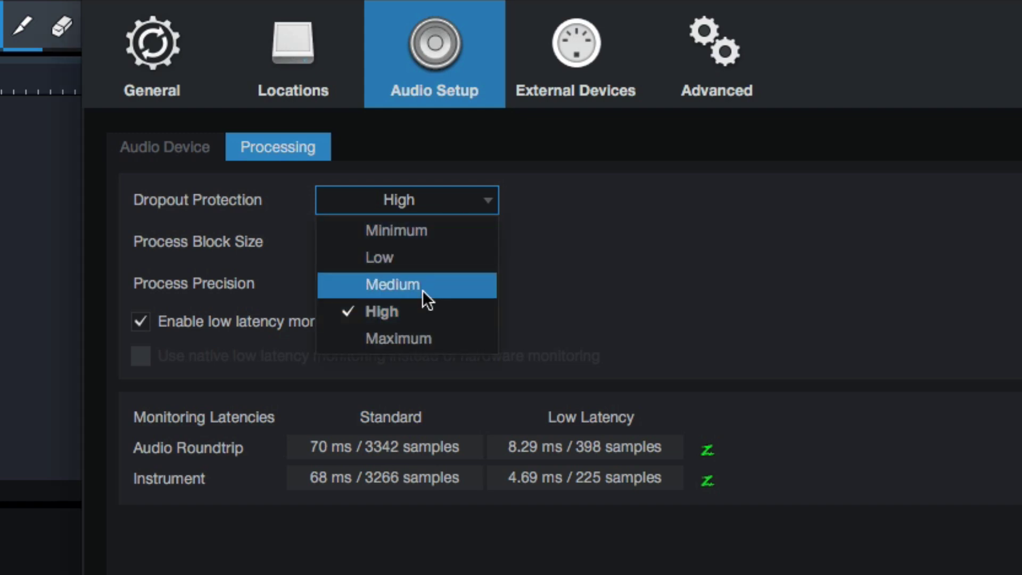
click(421, 333)
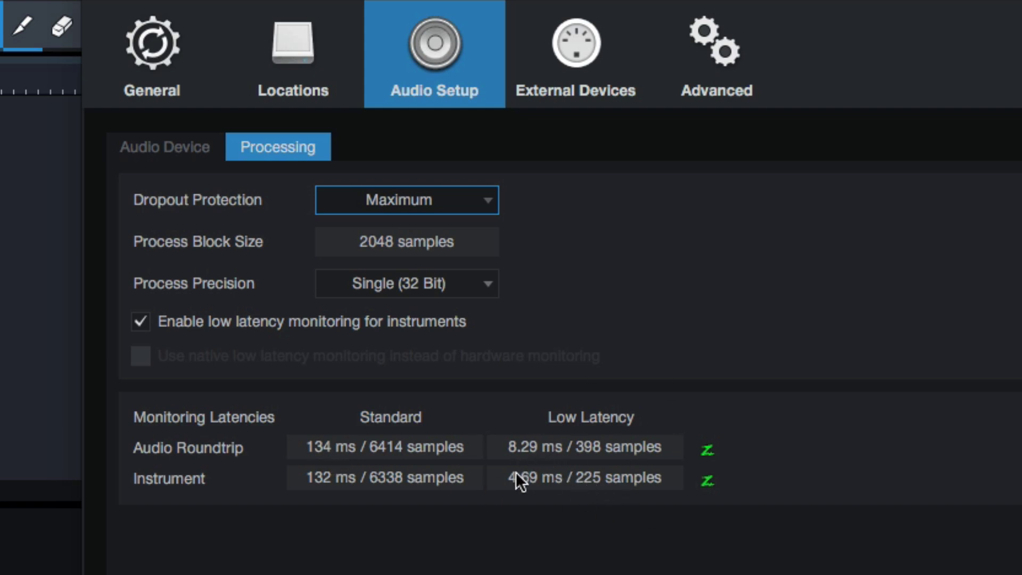
Set the device block size to 32 samples and return to the Processing settings
click(179, 139)
click(359, 296)
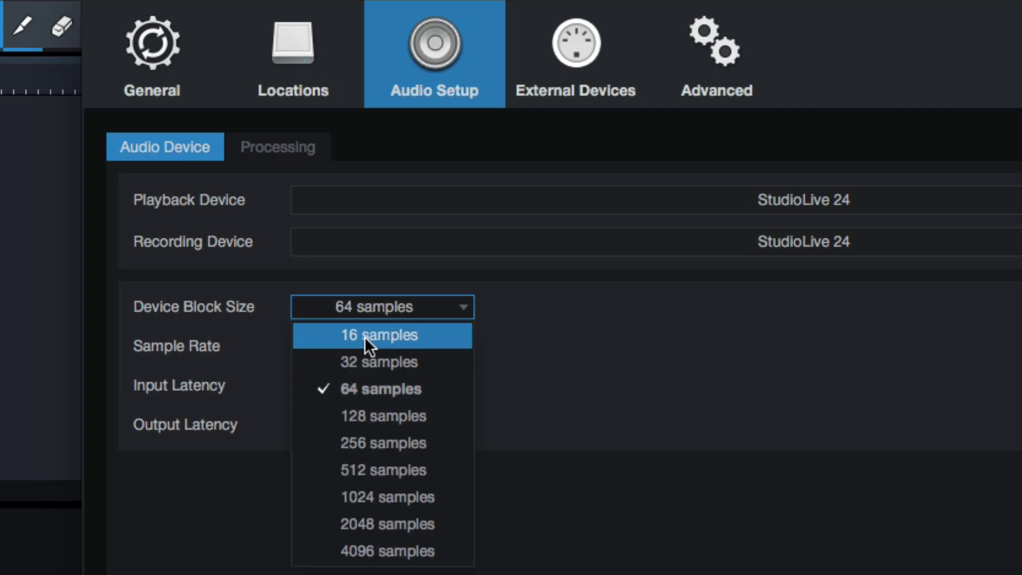
click(365, 353)
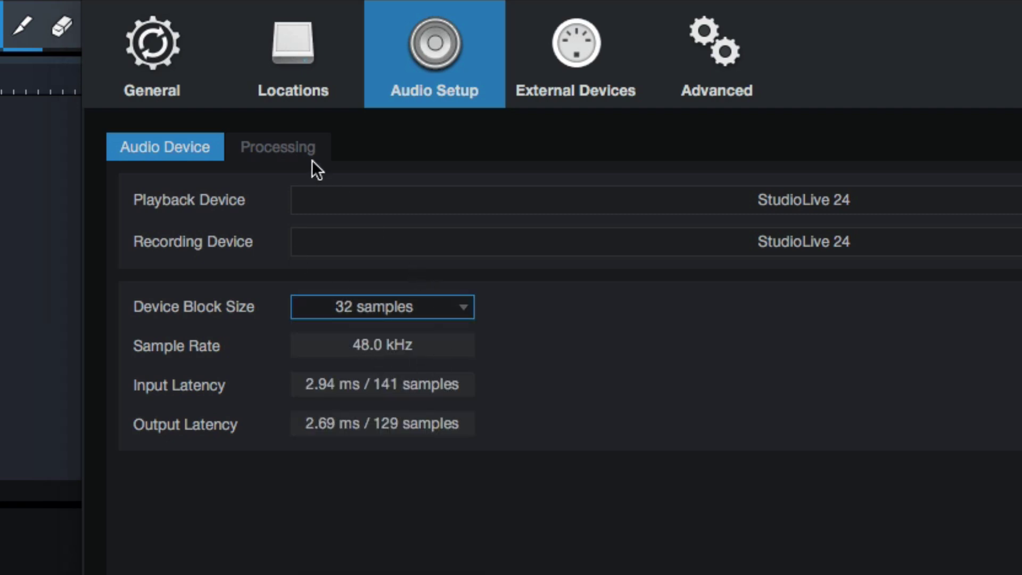
click(298, 147)
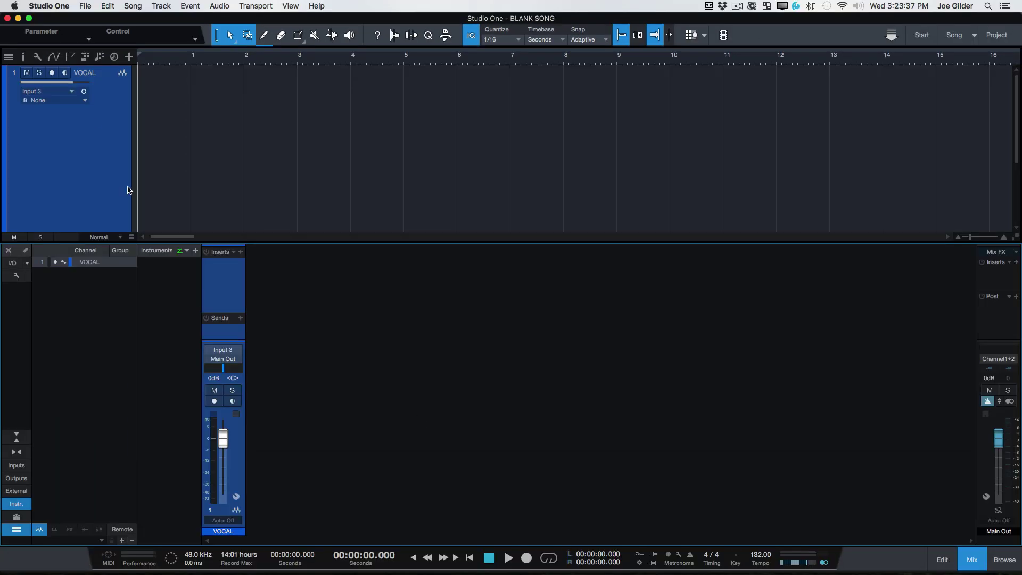
Arm and disarm the VOCAL track twice to test input monitoring
click(51, 72)
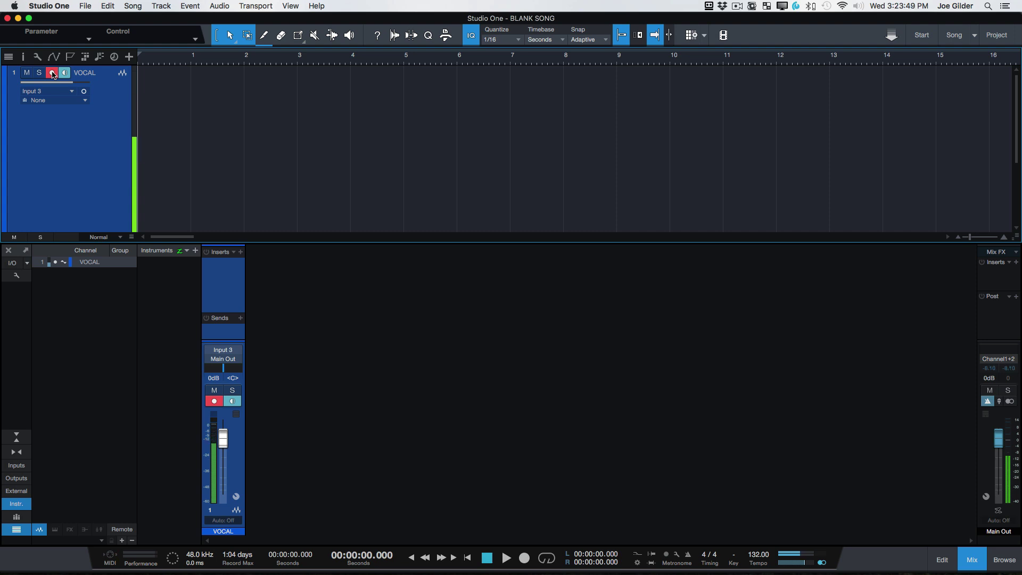
click(51, 73)
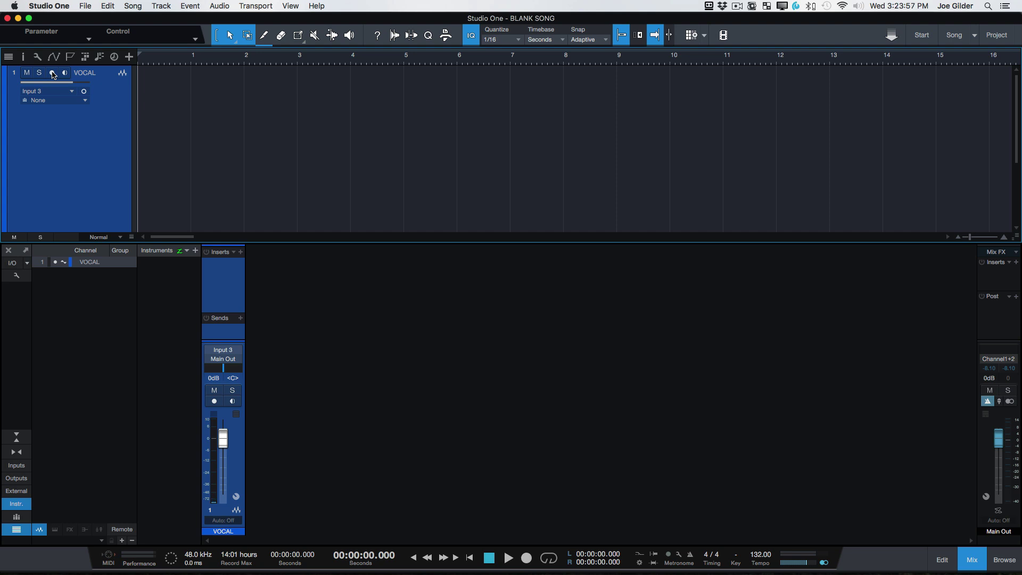
click(53, 73)
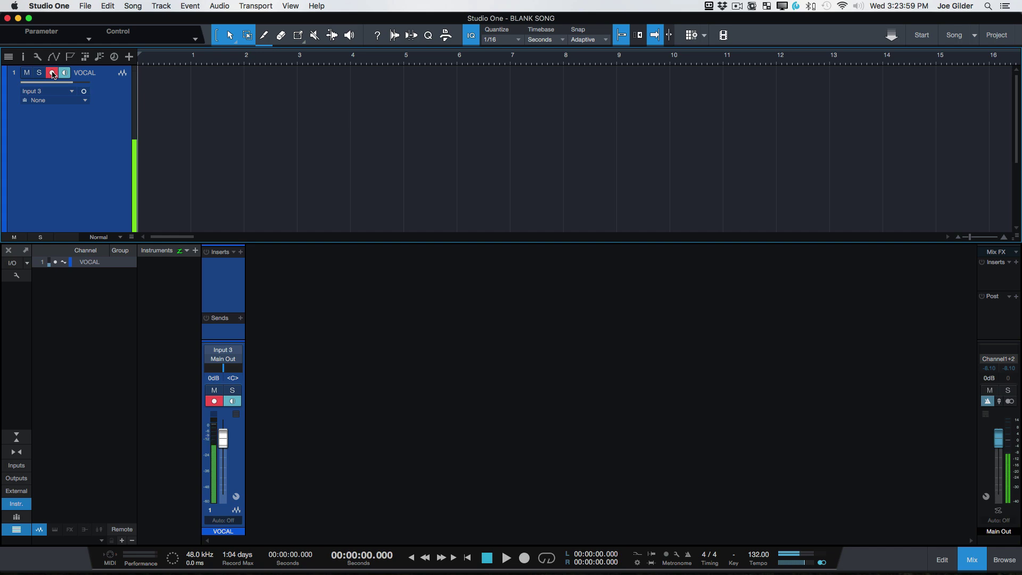
click(53, 74)
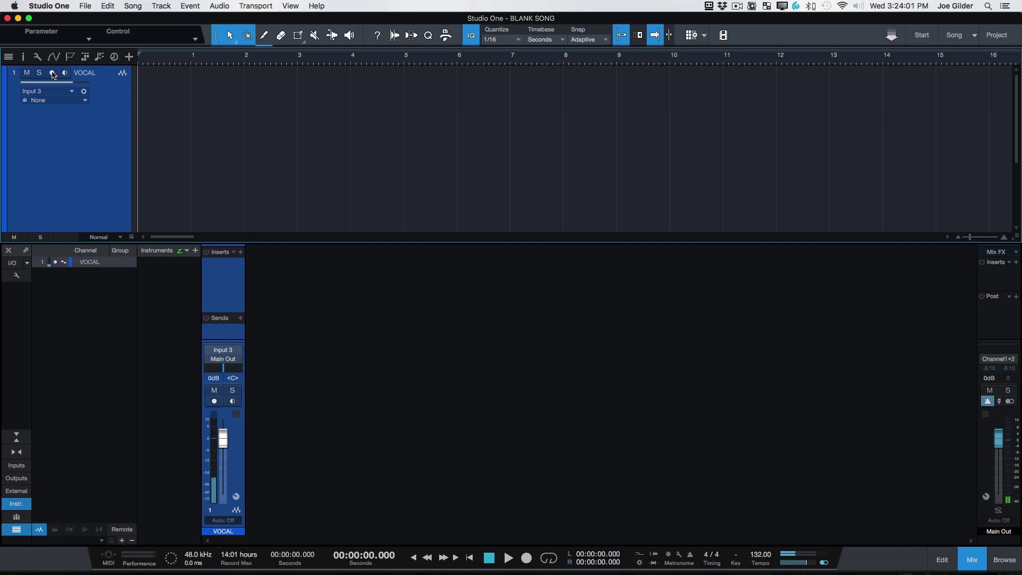
Review the Audio Device and Processing latency settings in Preferences, then close it
key(super+comma)
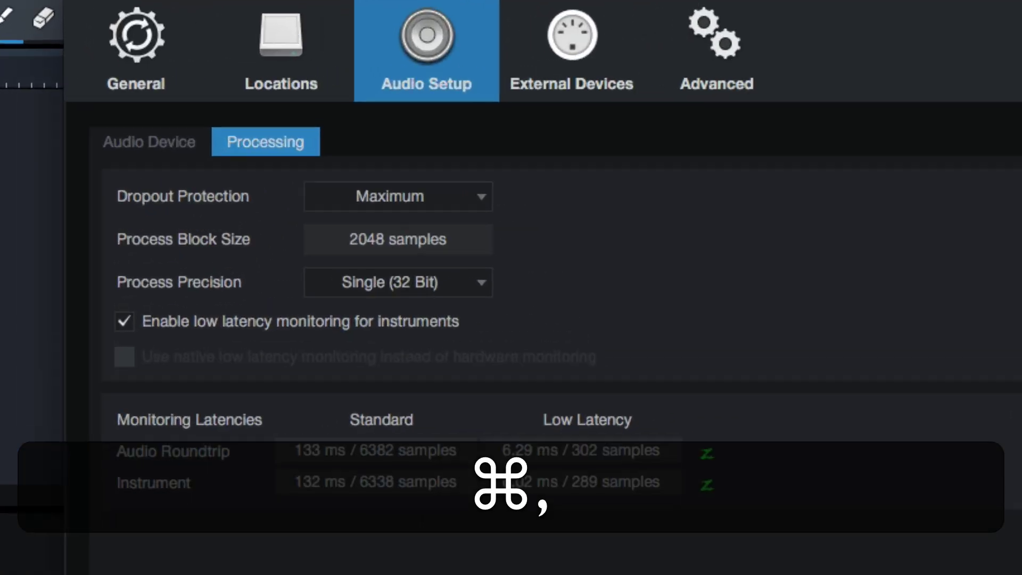
click(162, 139)
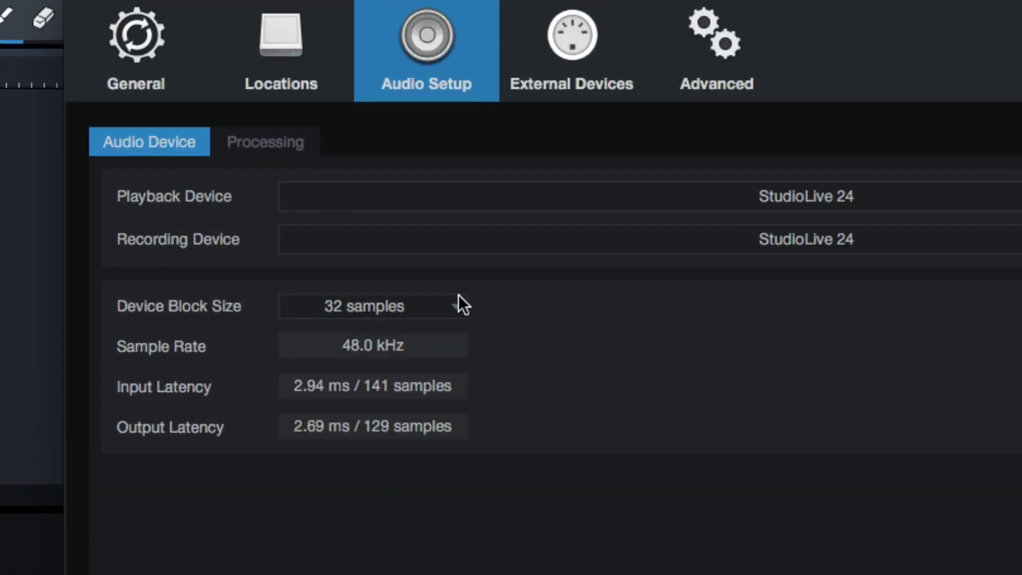
click(266, 142)
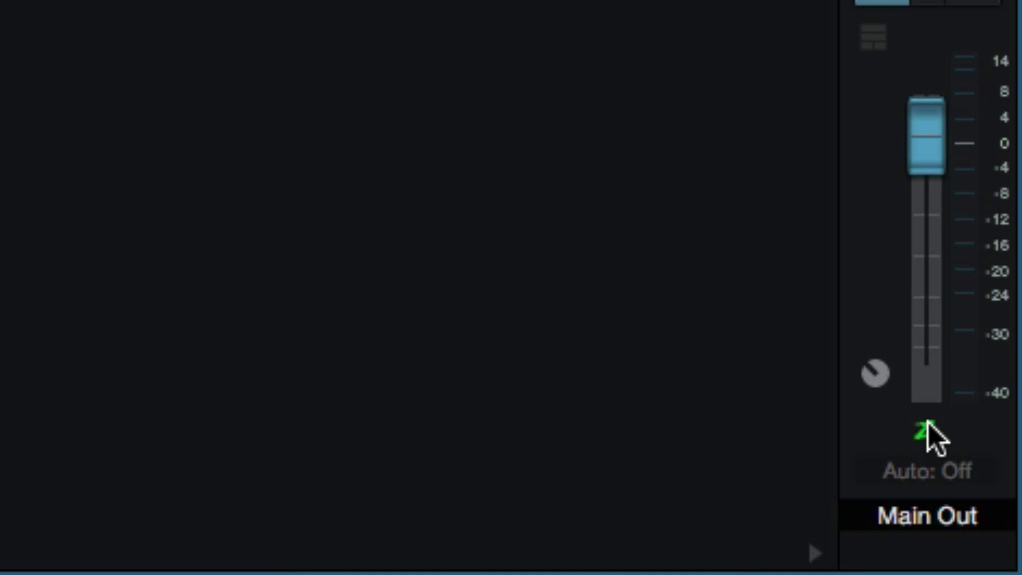
key(super+comma)
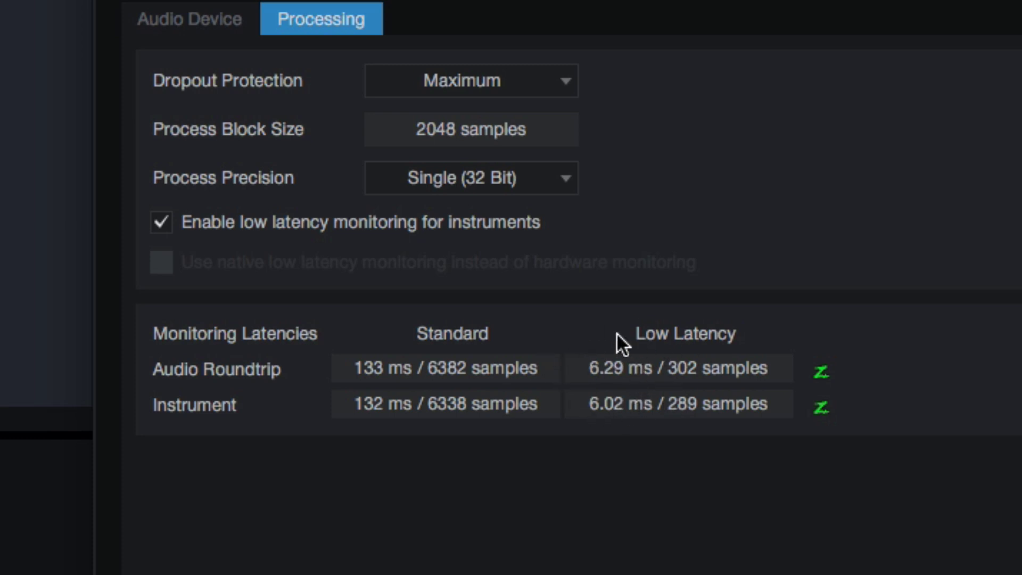
key(Escape)
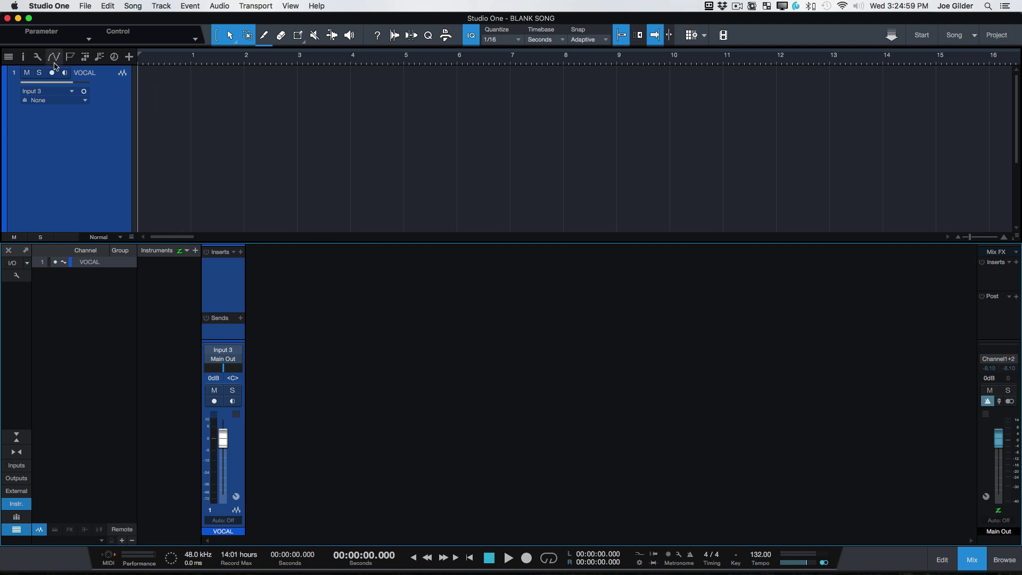
click(52, 73)
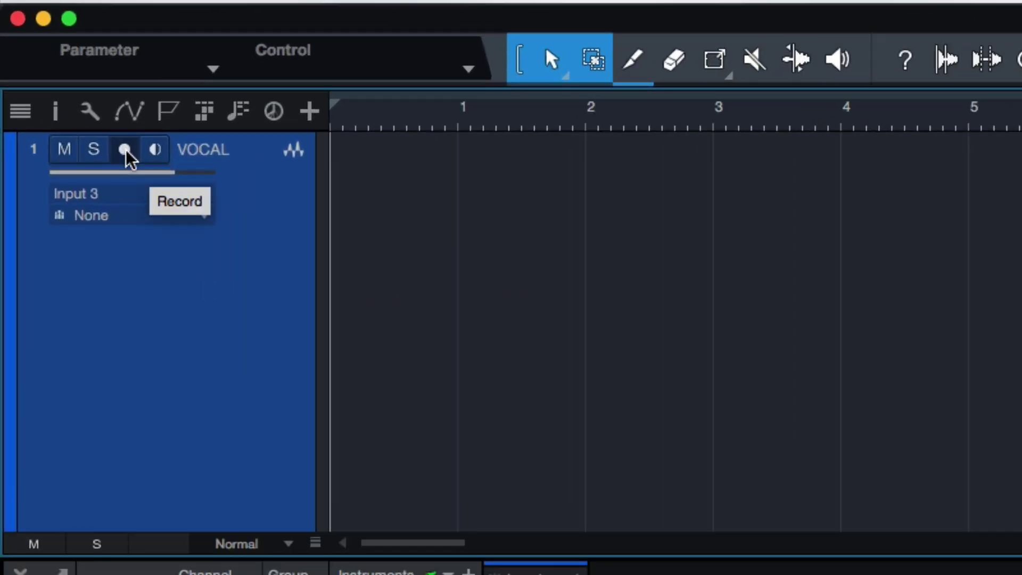
click(125, 150)
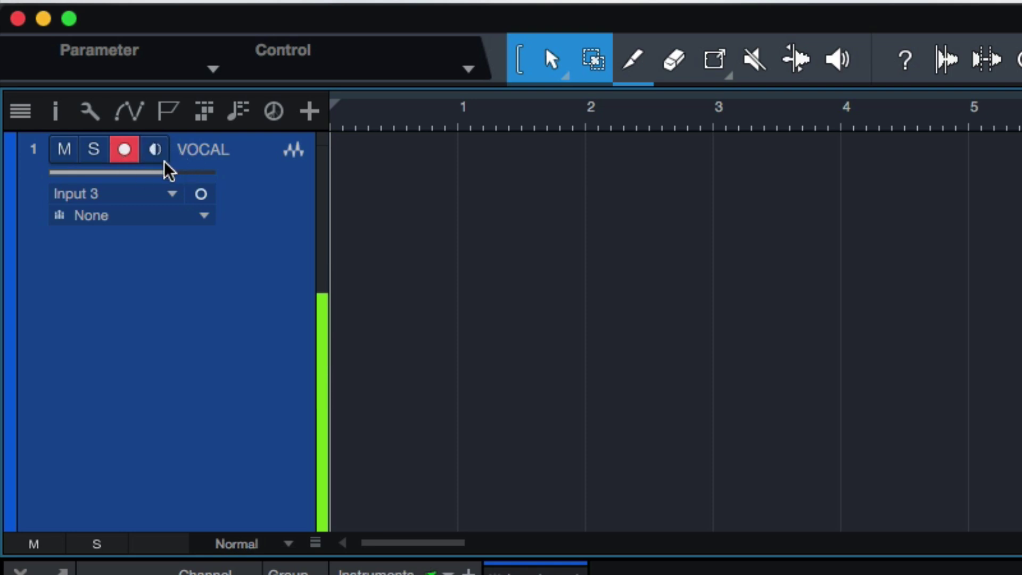
click(114, 150)
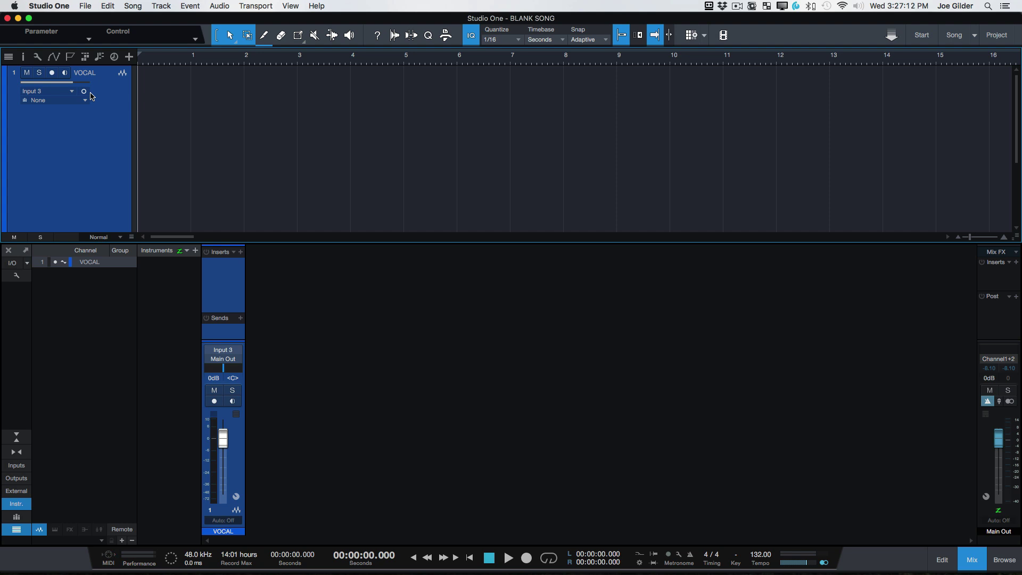
key(super+comma)
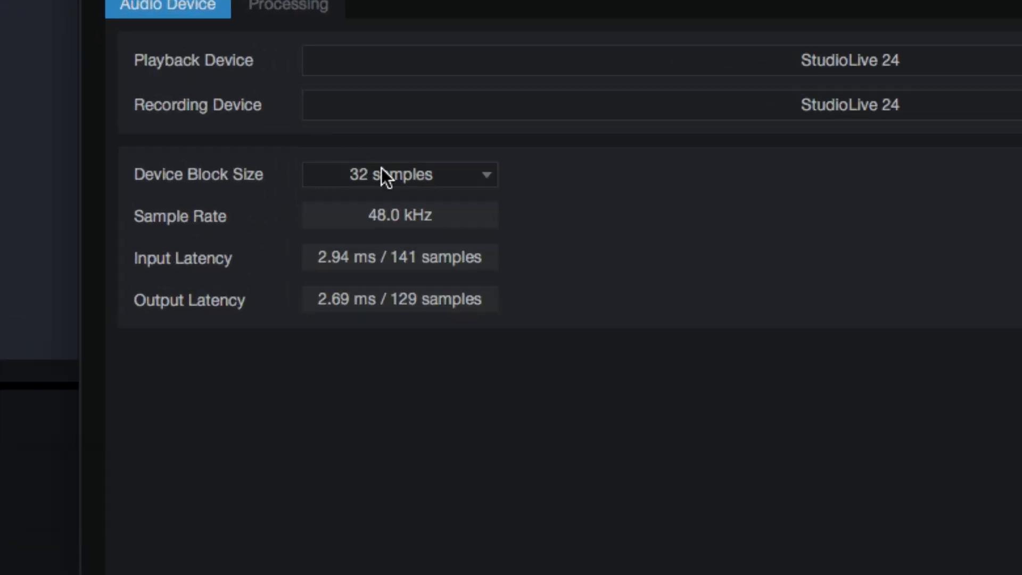
click(381, 172)
click(373, 294)
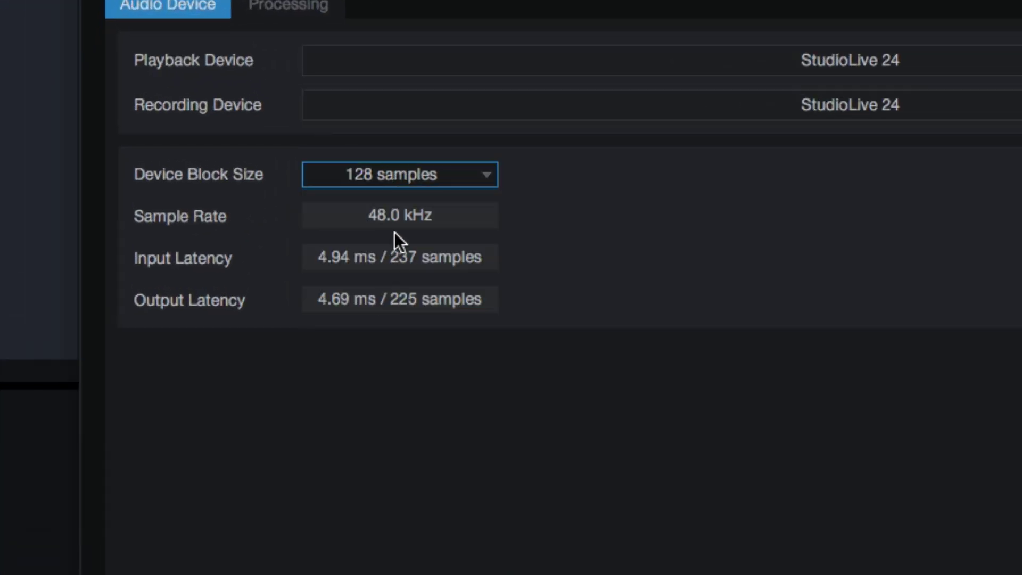
click(408, 184)
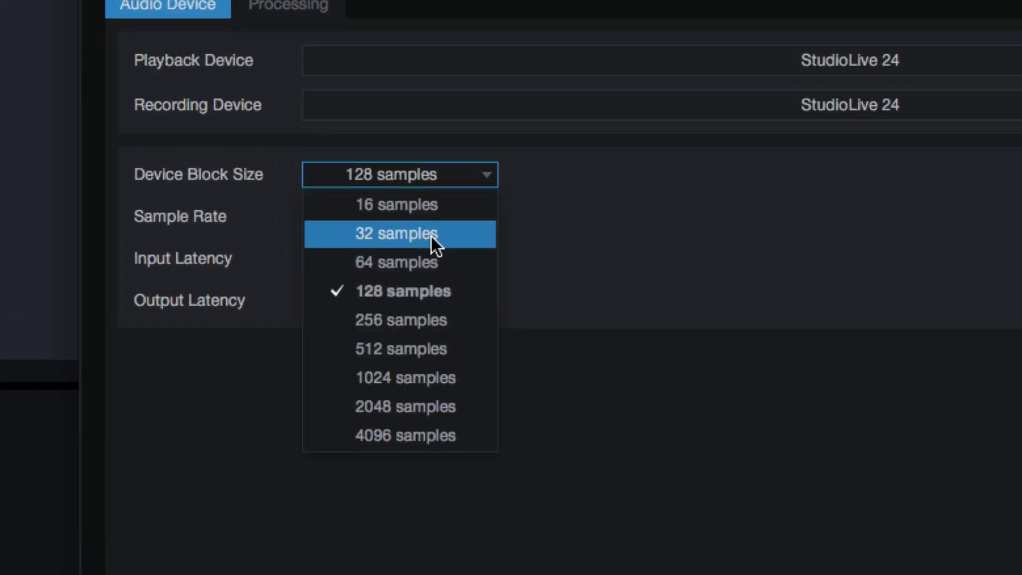
click(431, 235)
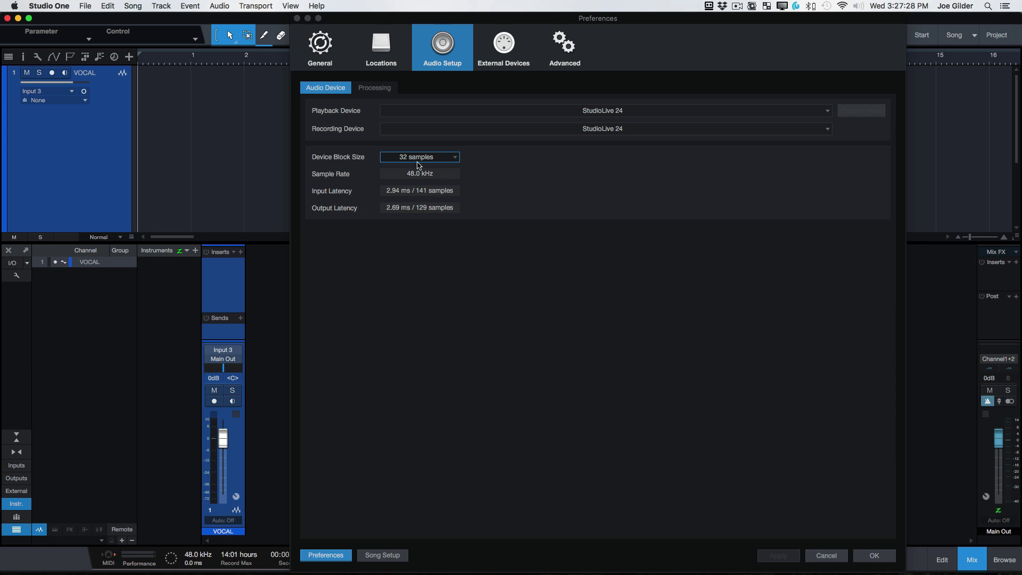
click(416, 156)
click(503, 188)
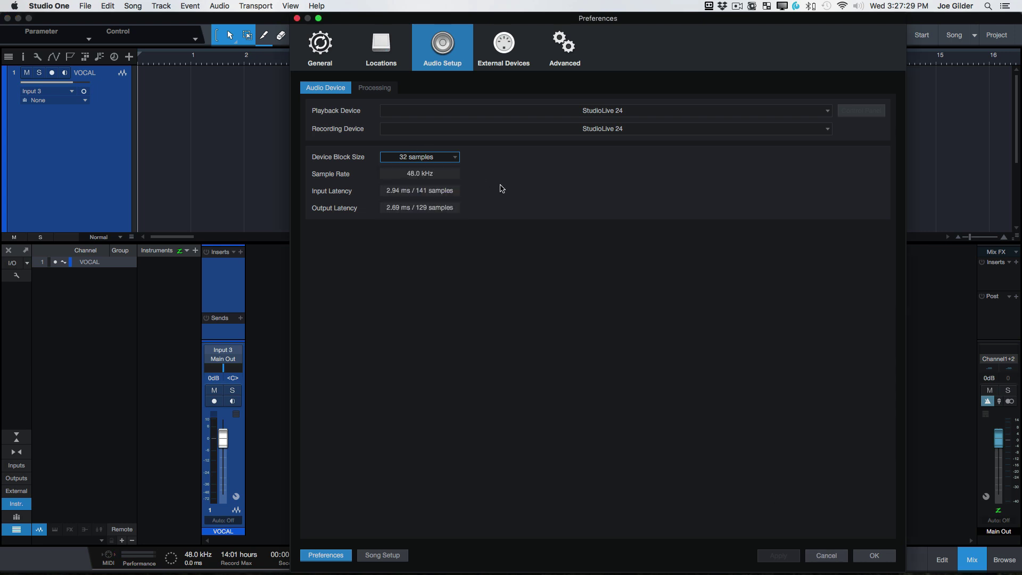
click(828, 558)
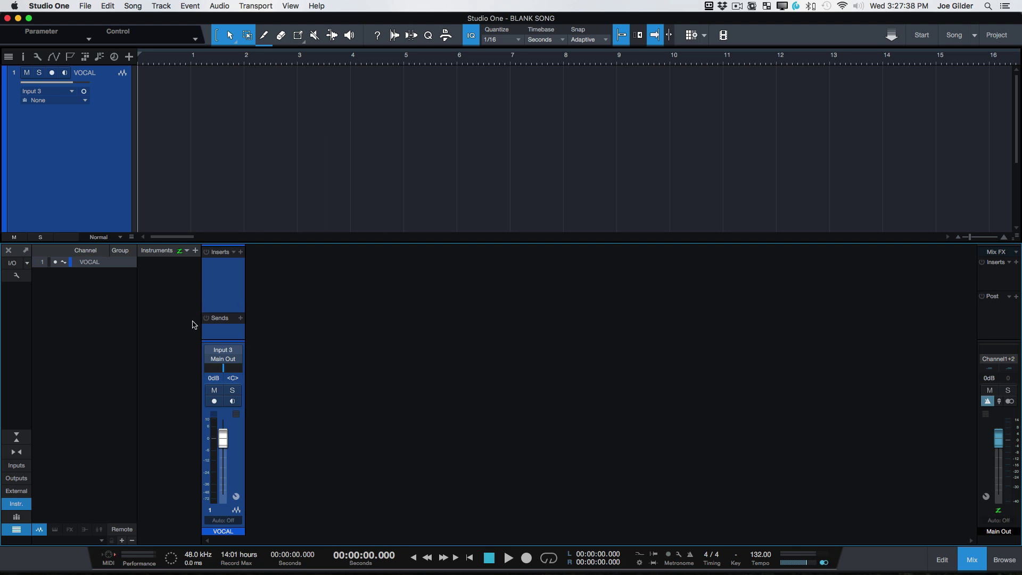
Hide the mixer's channel list and instruments panel, arm VOCAL, and zoom the timeline in
click(16, 530)
click(20, 505)
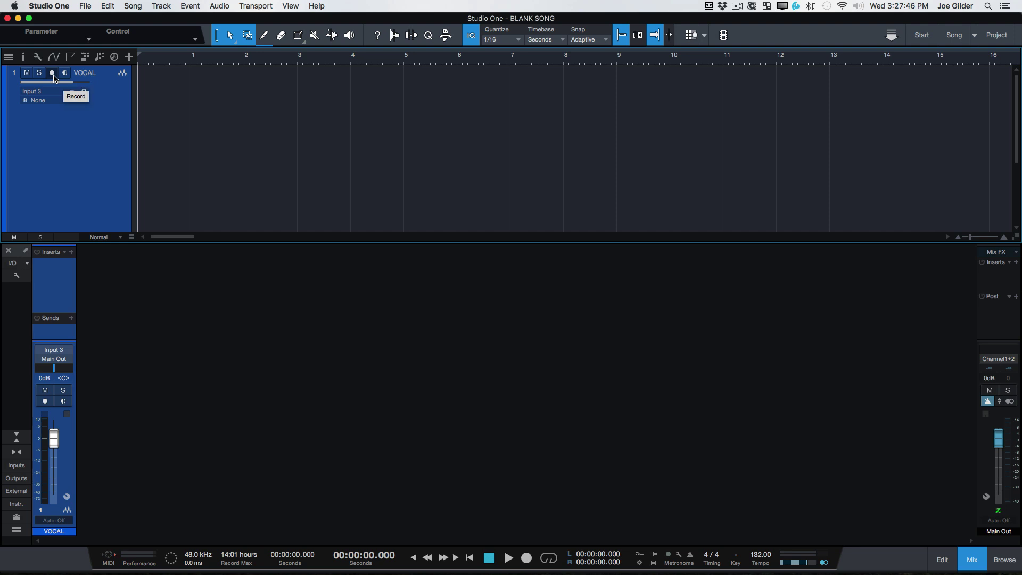
click(52, 73)
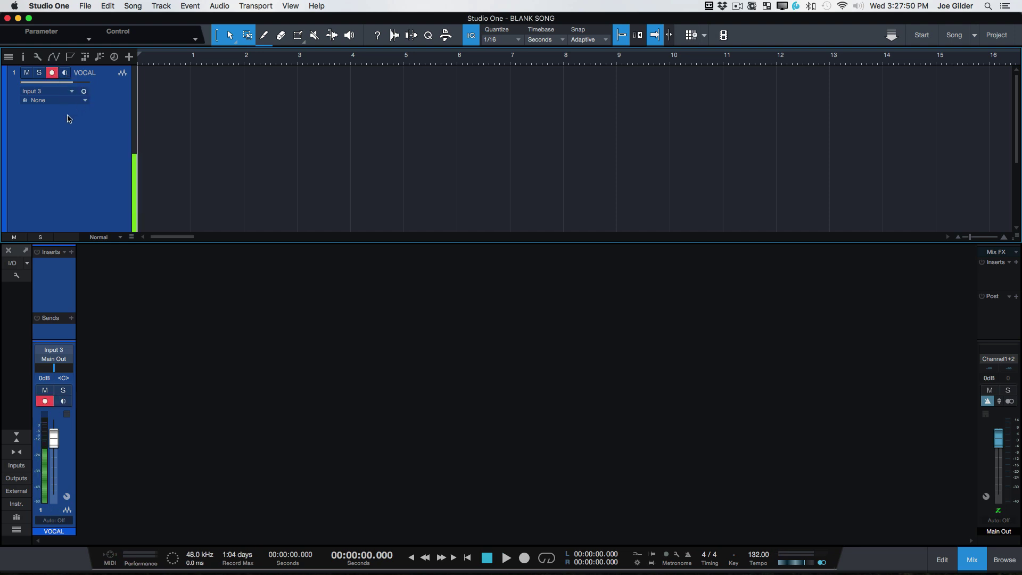
key(e)
Reassign the backslash (\) key as the Transport > Record keyboard shortcut
key(alt+k)
text(record)
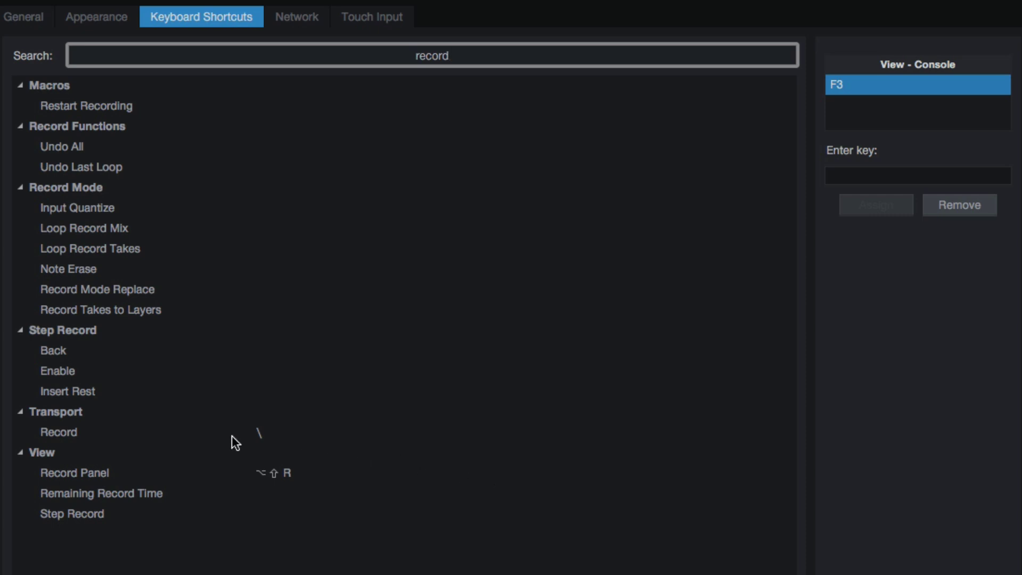
click(214, 442)
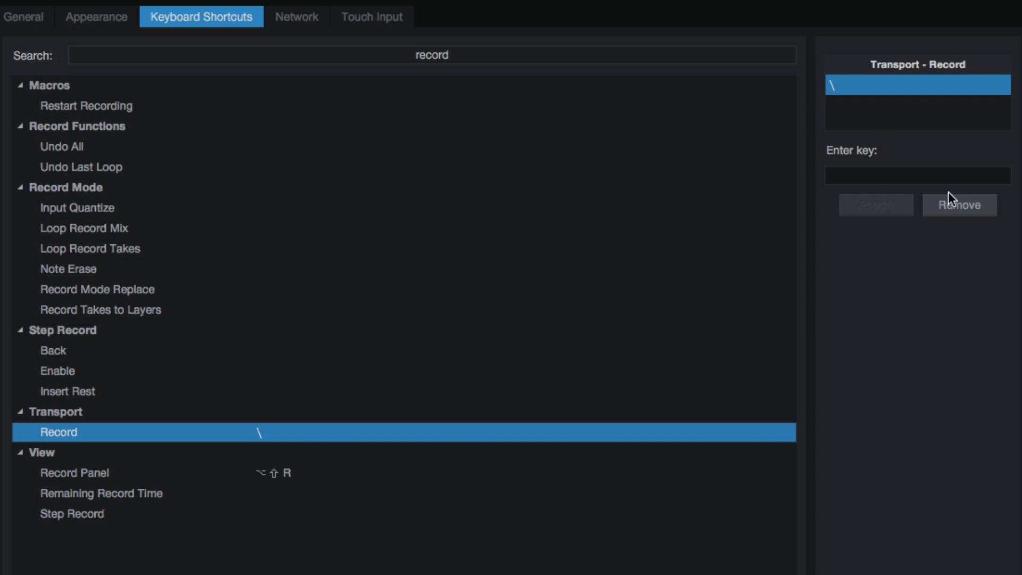
click(962, 209)
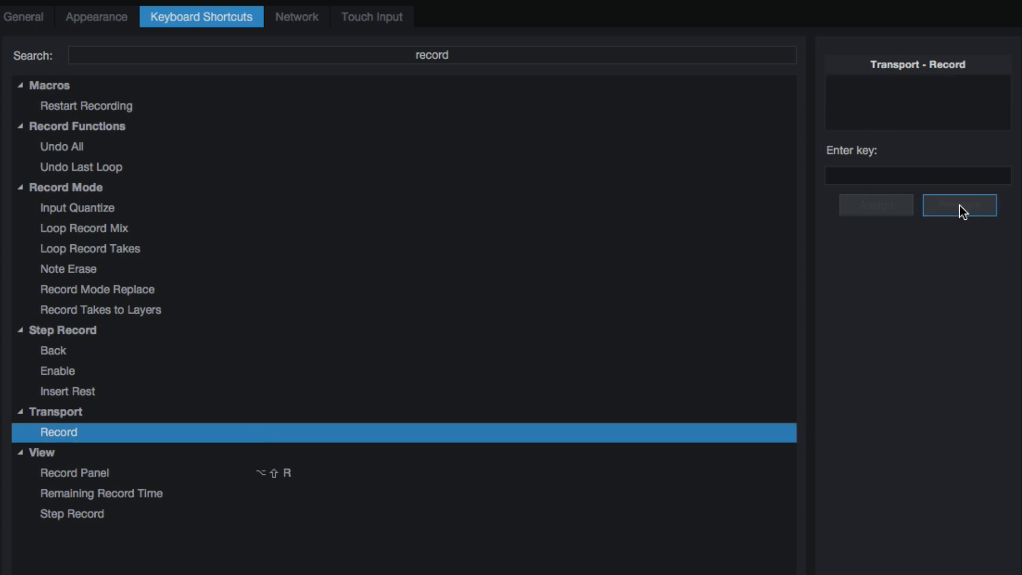
click(397, 57)
text(record)
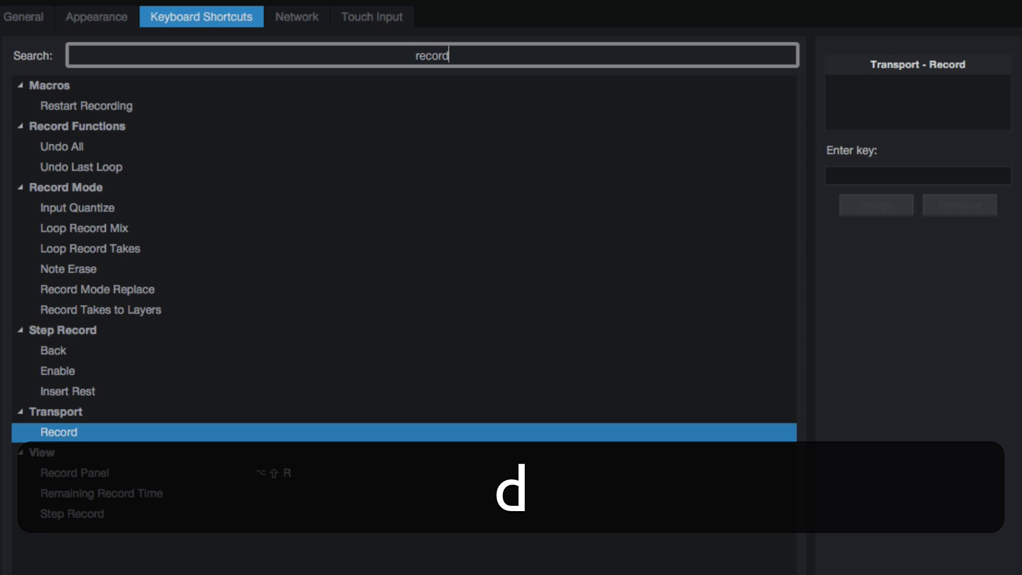
click(213, 434)
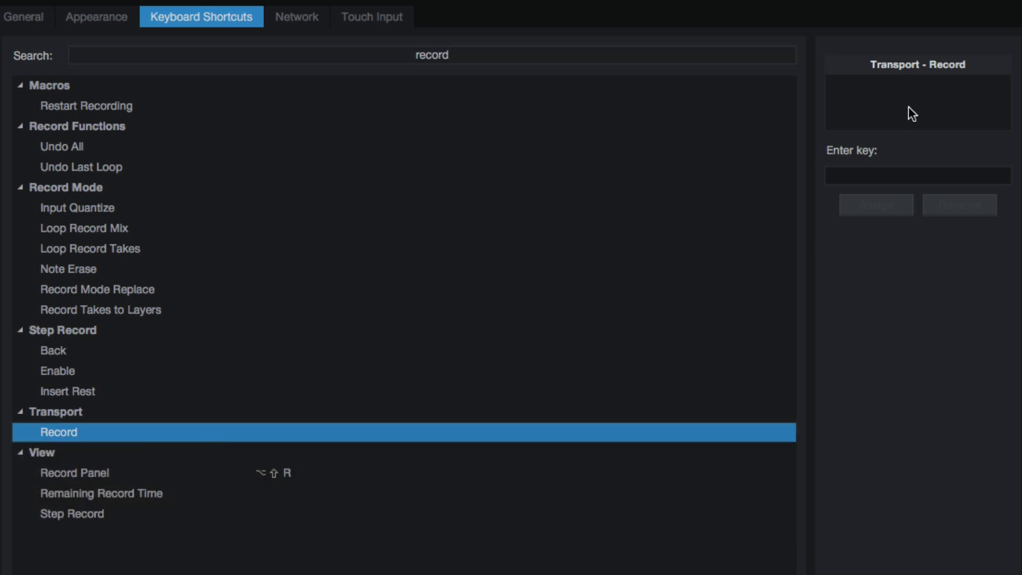
click(879, 176)
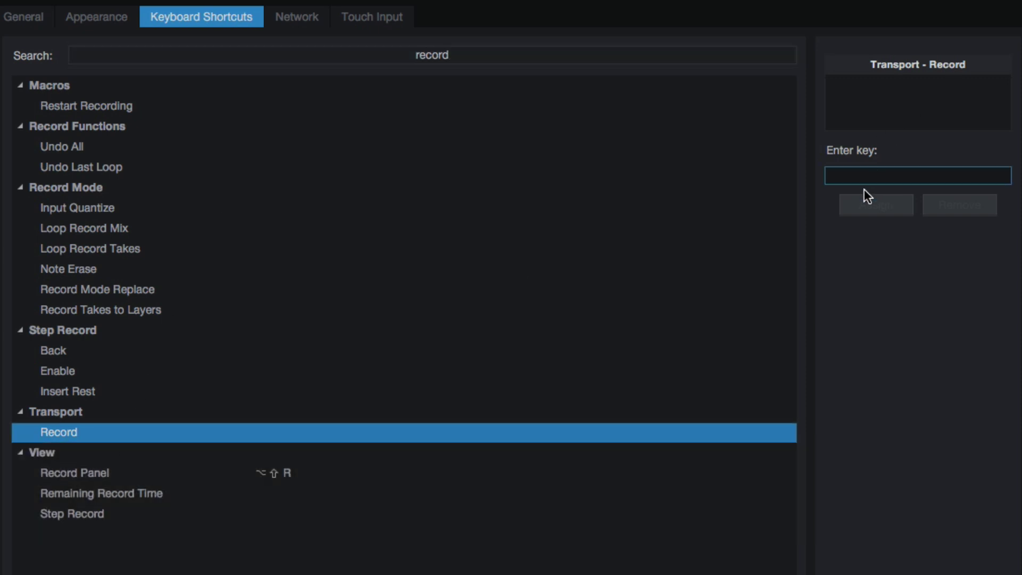
key(backslash)
click(858, 204)
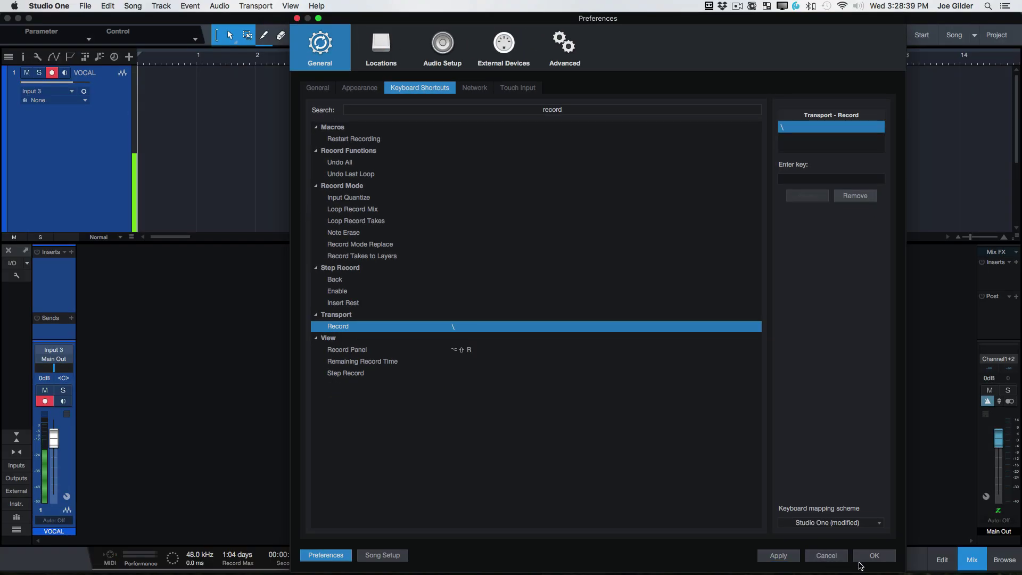
Close Preferences and record a vocal take on the VOCAL track using \, stopping with Space
click(870, 555)
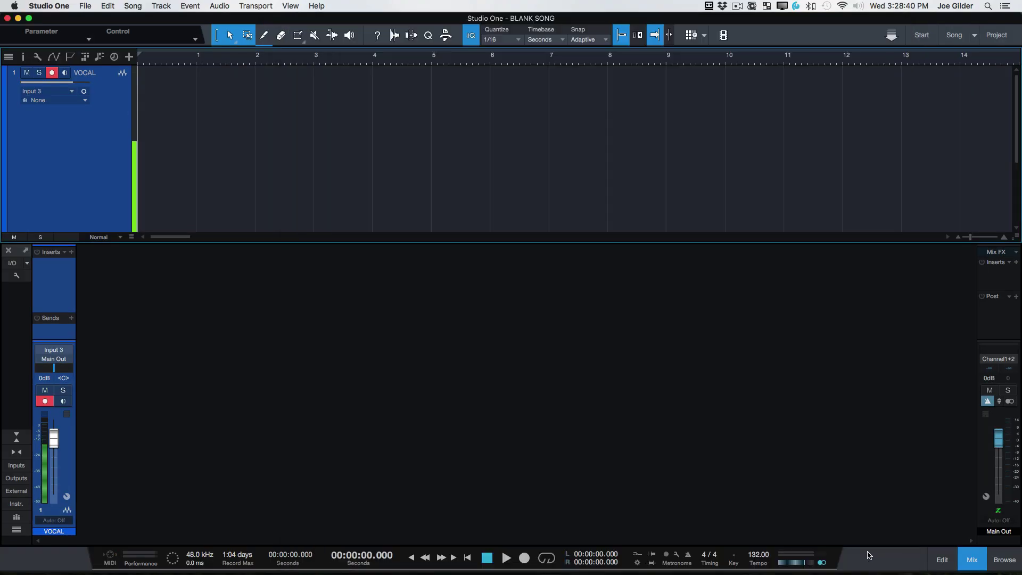
key(backslash)
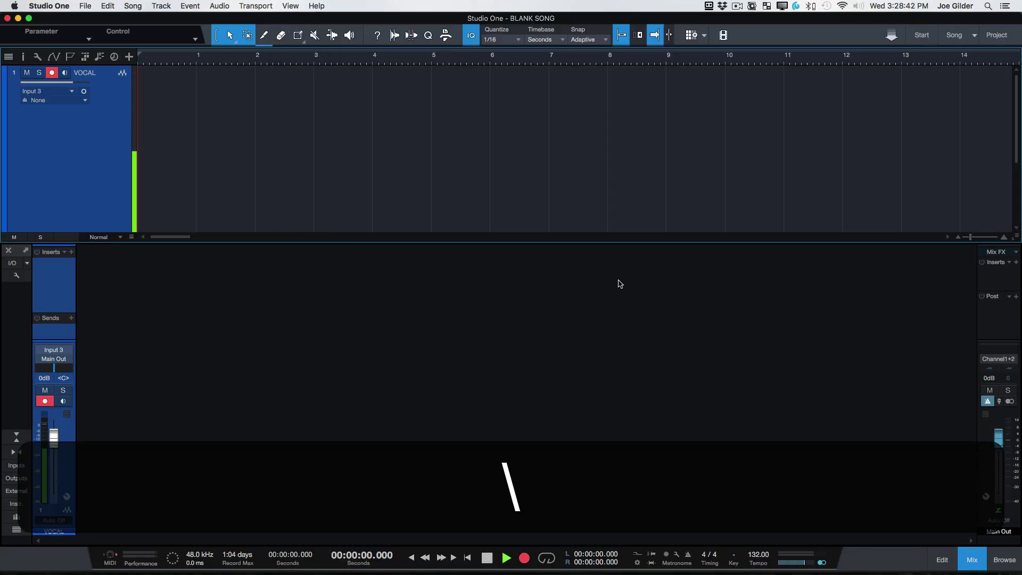
key(space)
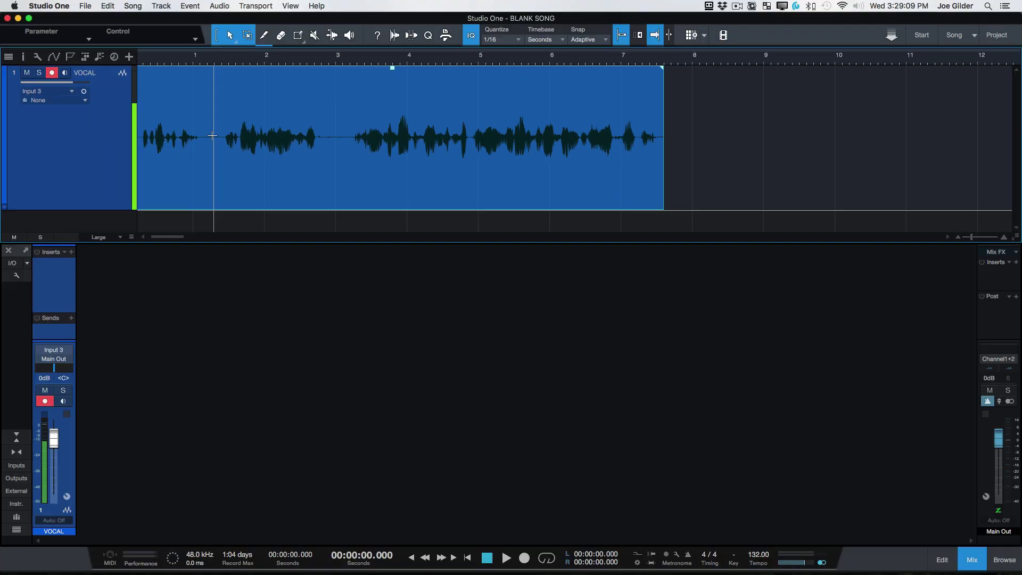
Hide the mixer, enlarge the VOCAL track, play the take from the start, then begin a punch-in
key(F3)
scroll(277, 152, up, 2)
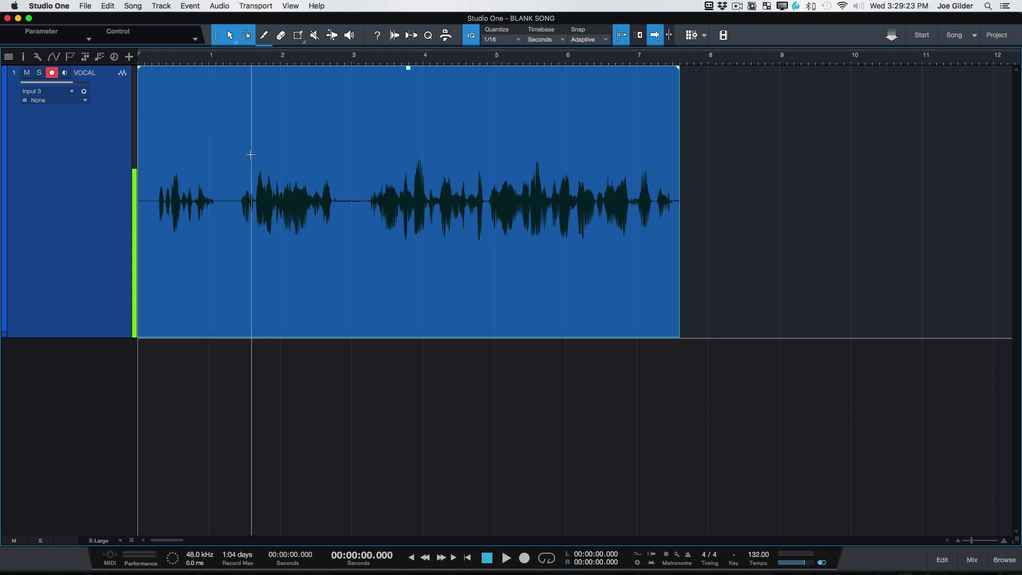
key(comma)
key(space)
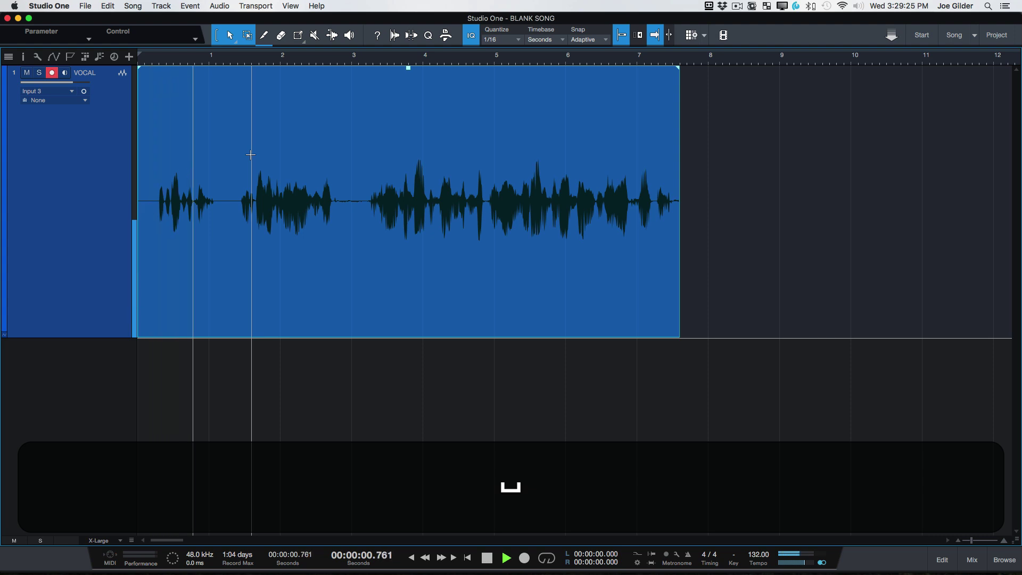
key(space)
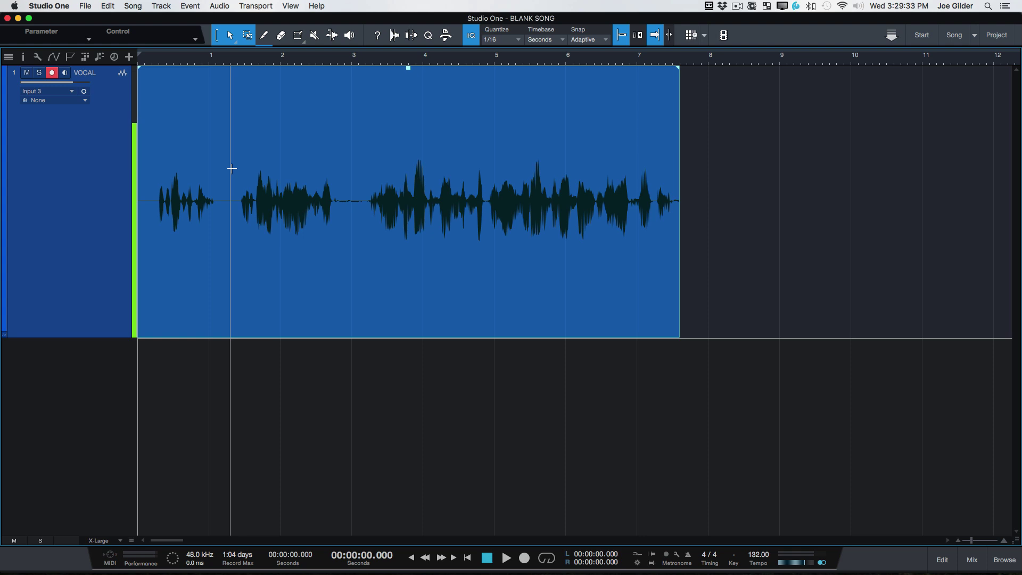
key(space)
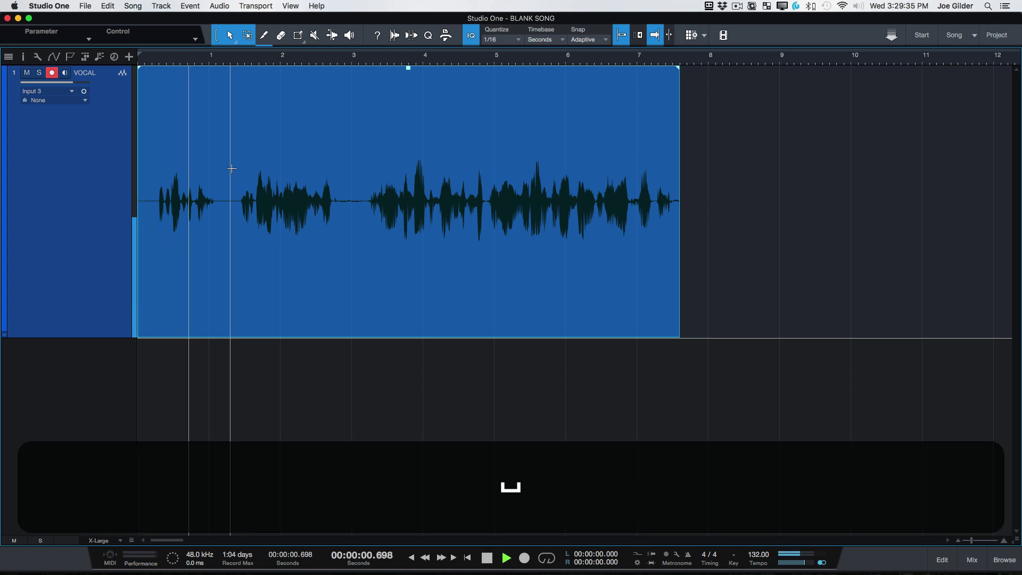
key(backslash)
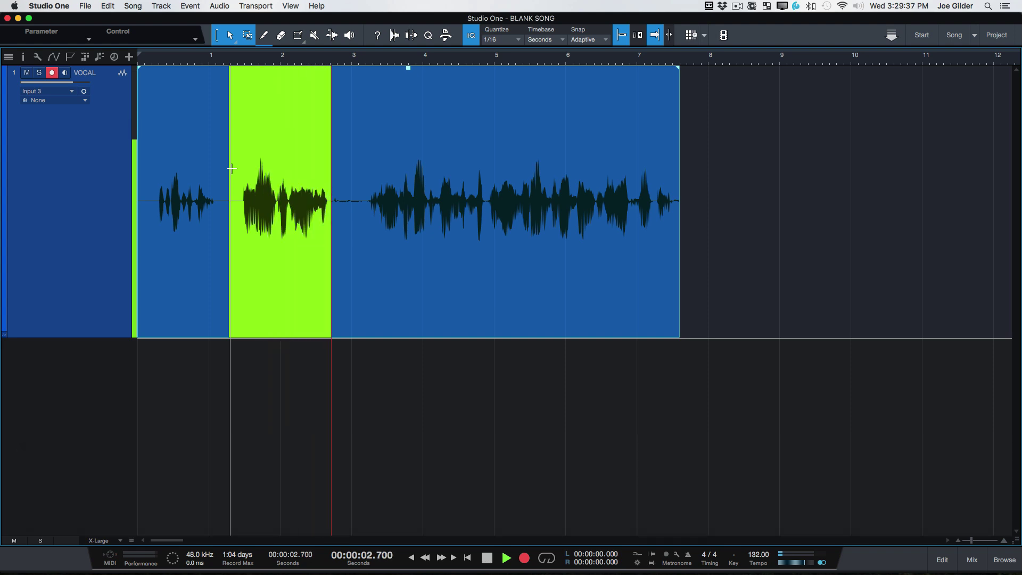
Undo the first punch-in and punch in a fresh recording over the second vocal phrase
key(backslash)
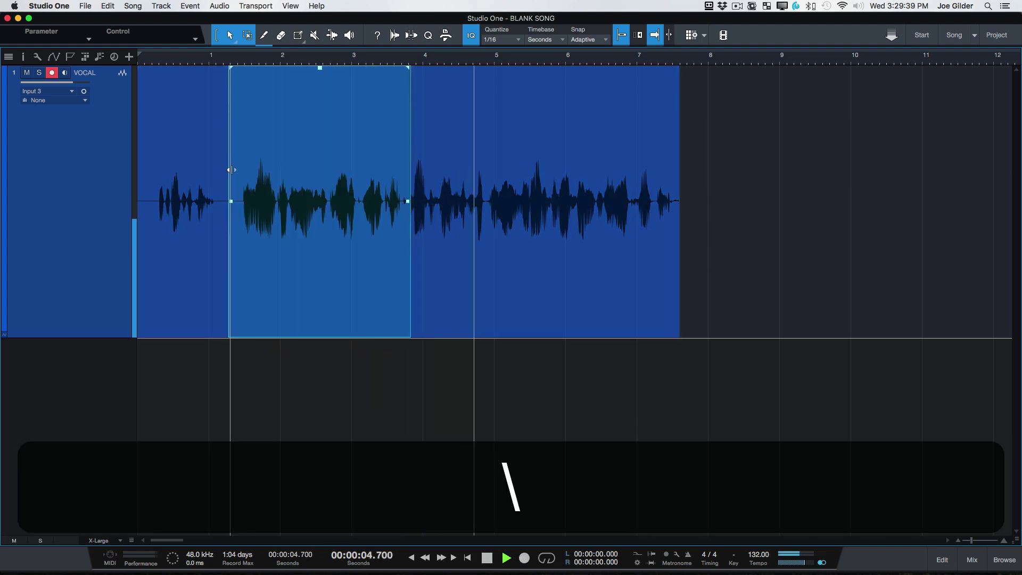
key(space)
key(super+z)
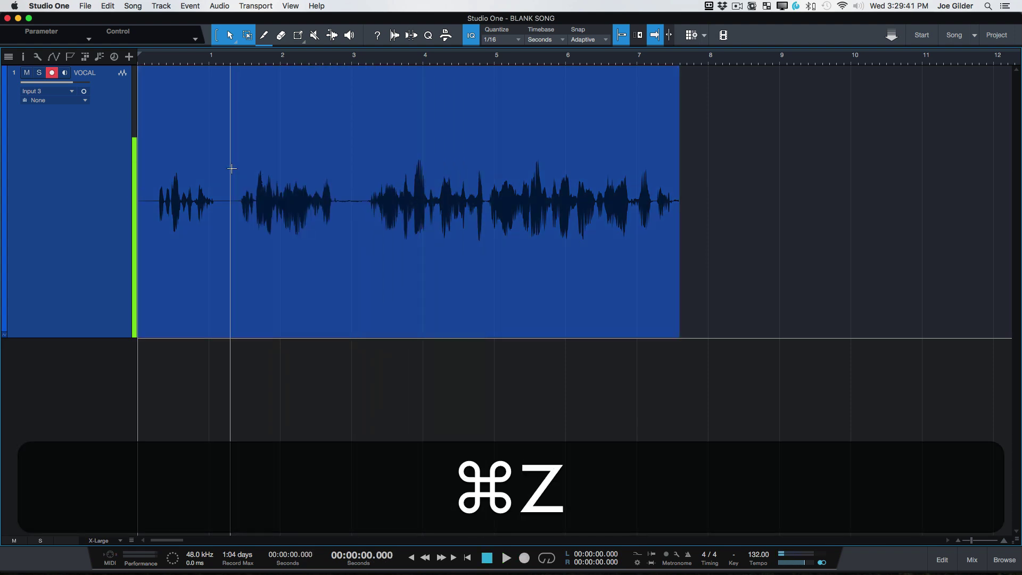
key(space)
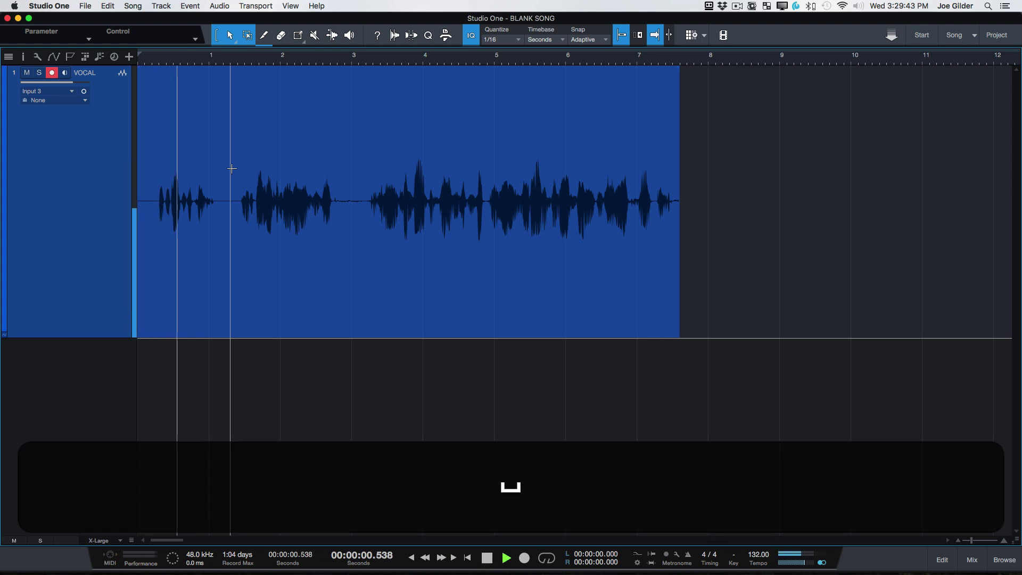
key(backslash)
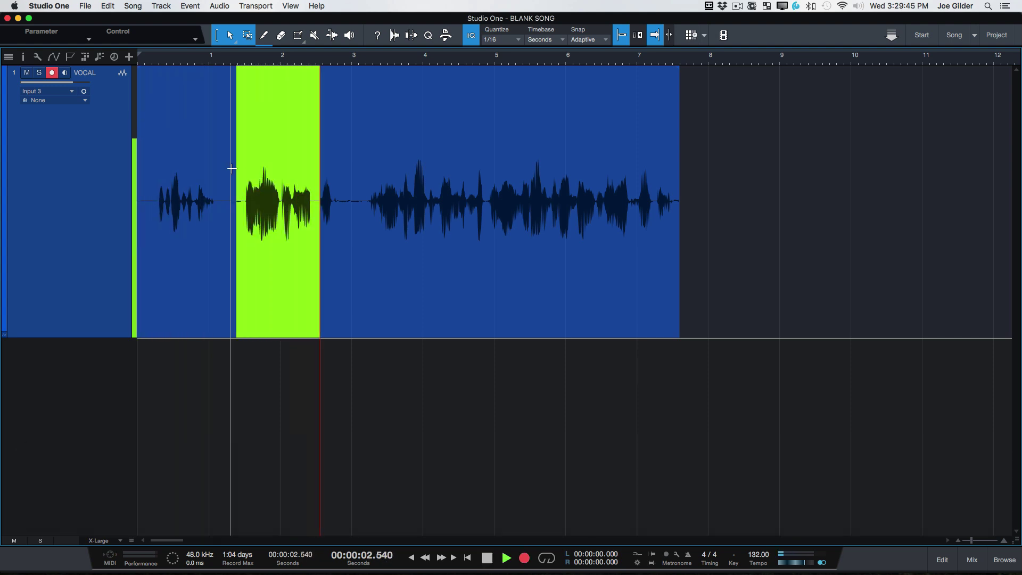
key(backslash)
key(space)
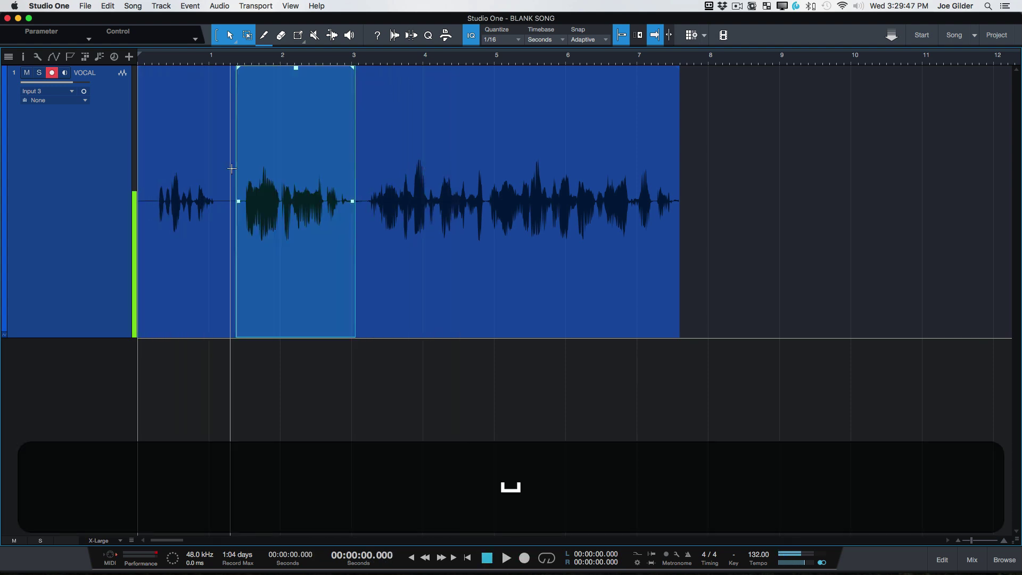
Zoom in to inspect the new punched-in take, then audition it from the start
key(z)
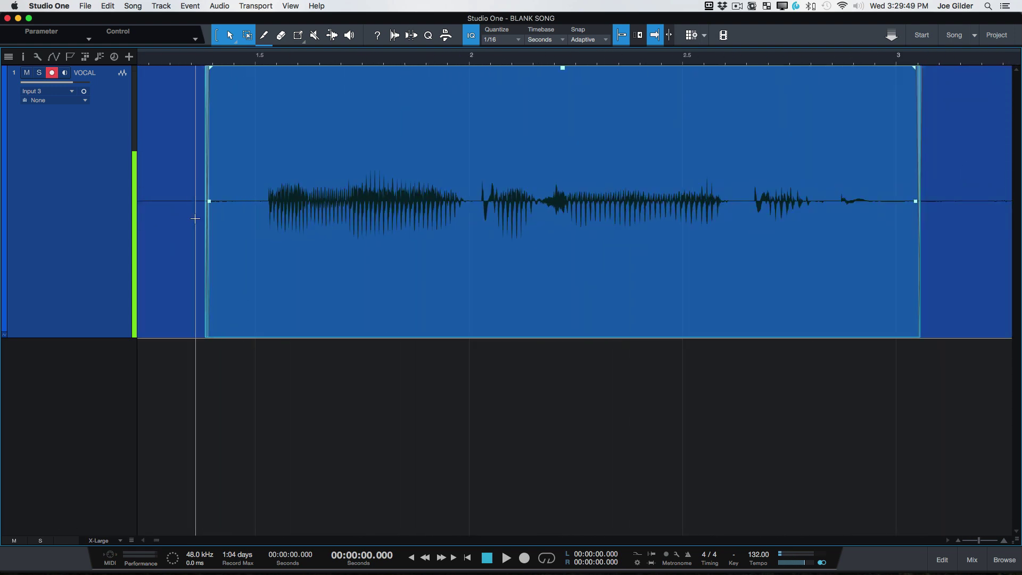
key(z)
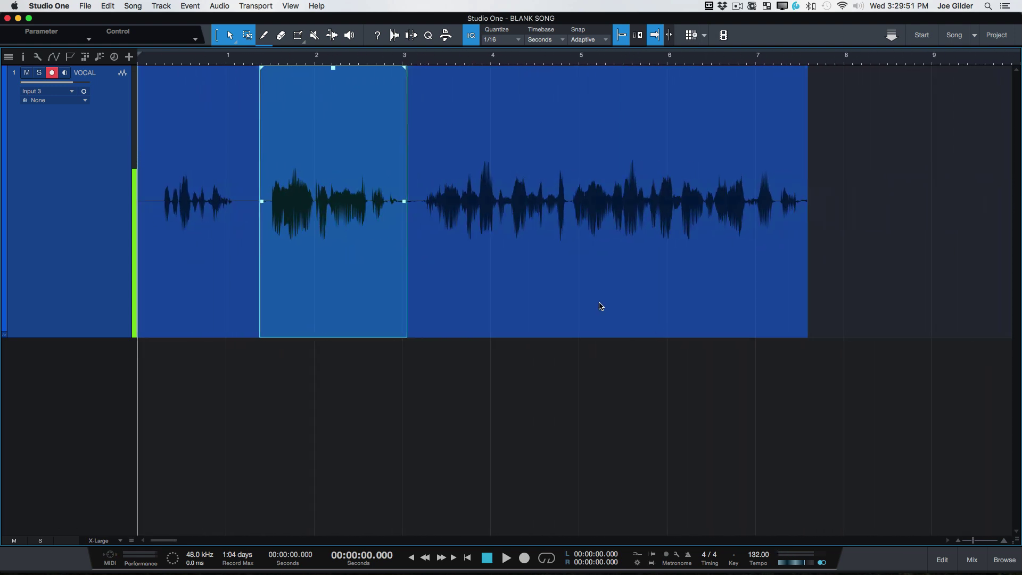
click(161, 99)
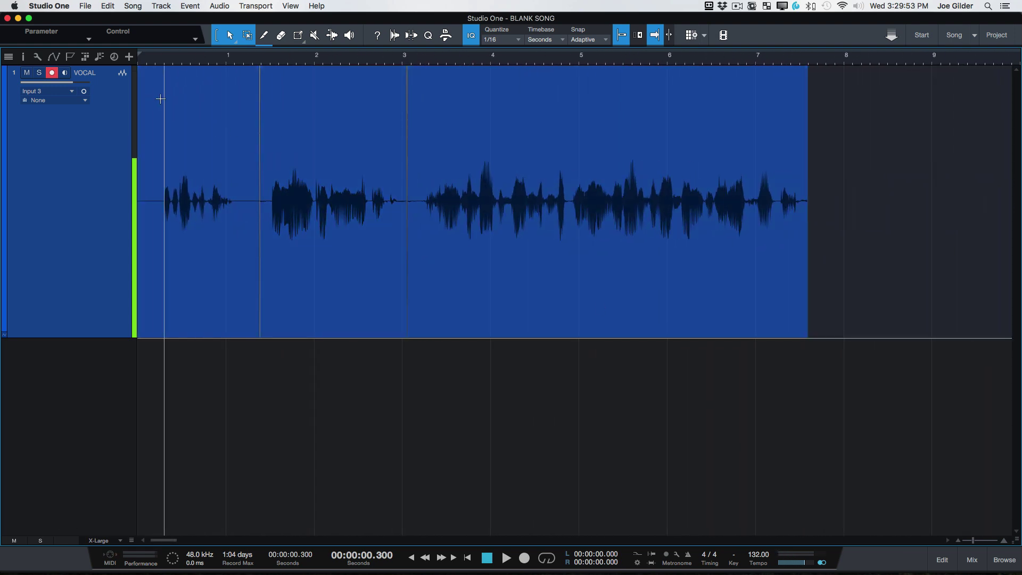
key(space)
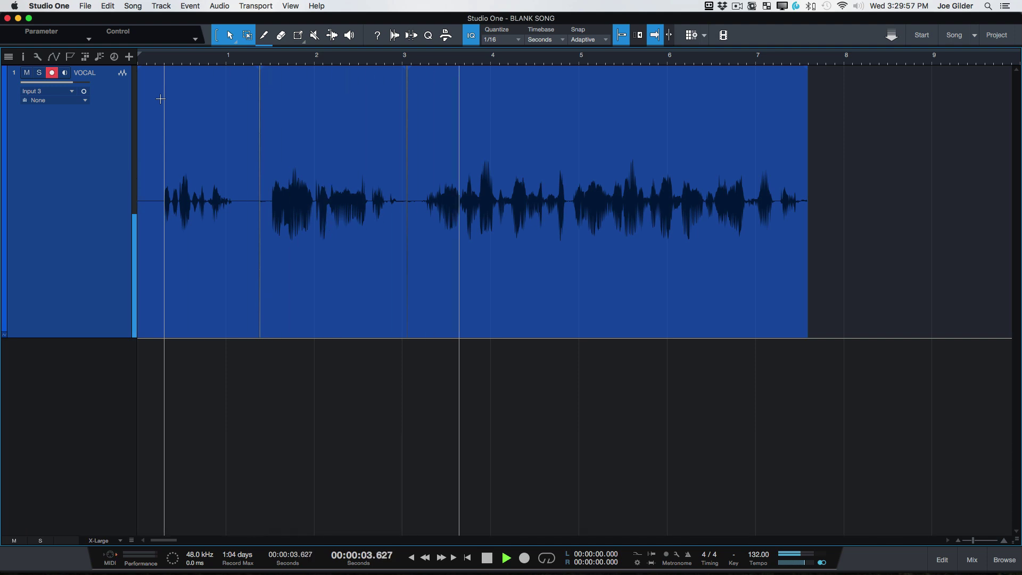
key(space)
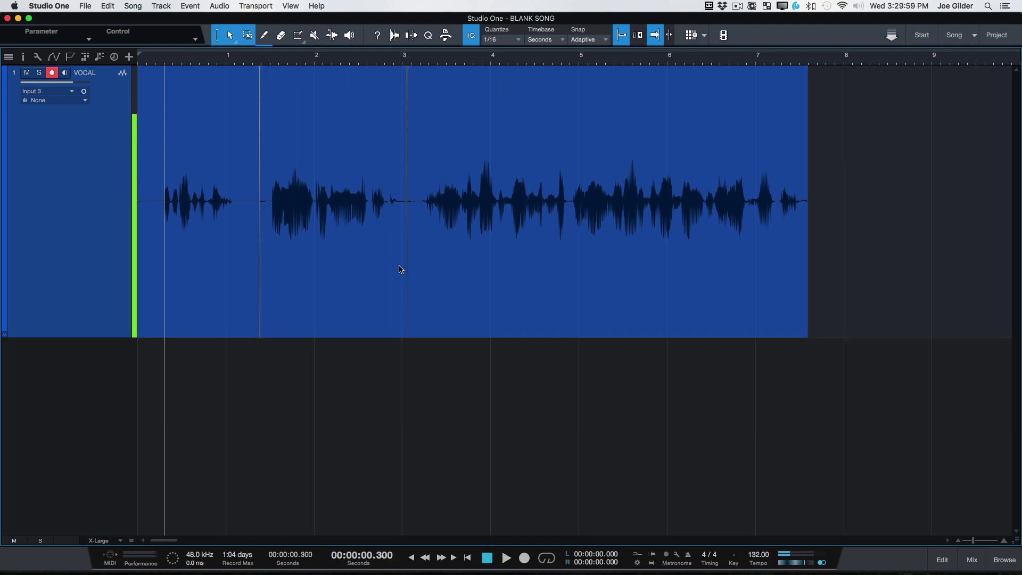
Adjust the bend marker near 2.95 seconds, audition from 2.25 seconds, and save the song
scroll(401, 269, up, 3)
mouse_move(417, 299)
mouse_down()
mouse_move(394, 292)
mouse_move(438, 300)
mouse_move(393, 291)
mouse_up()
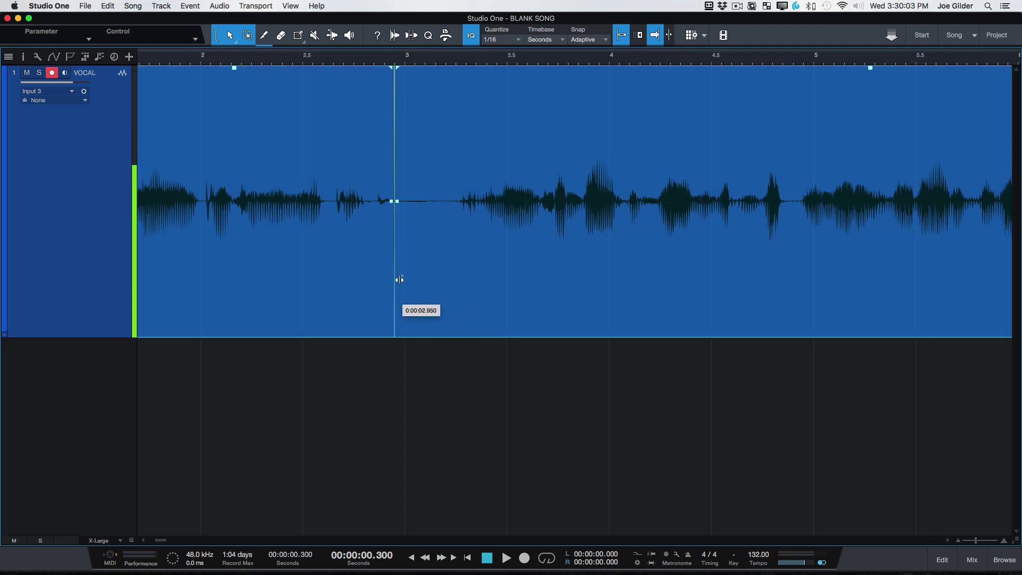
click(252, 134)
key(space)
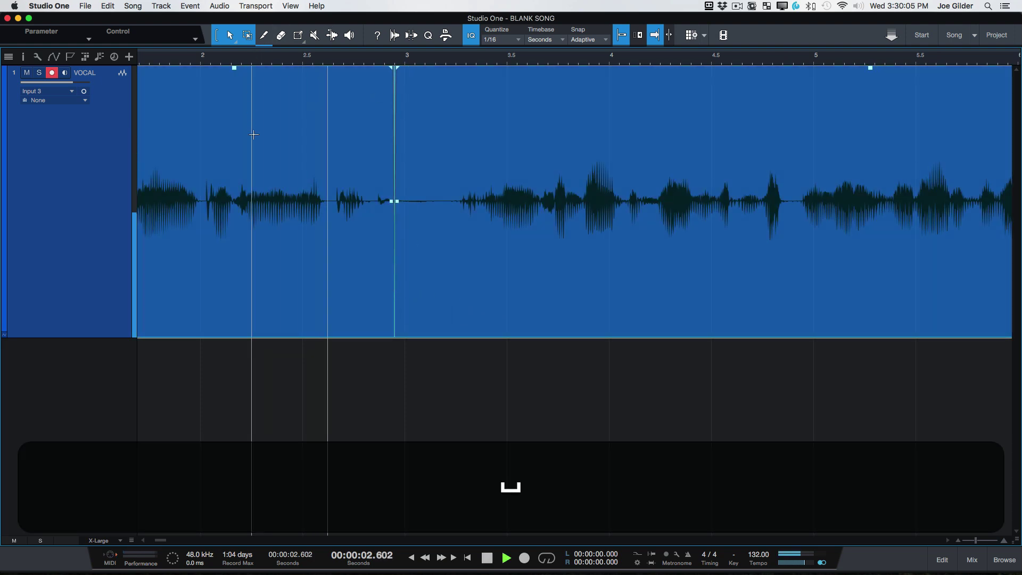
key(space)
scroll(326, 217, down, 3)
scroll(326, 217, down, 2)
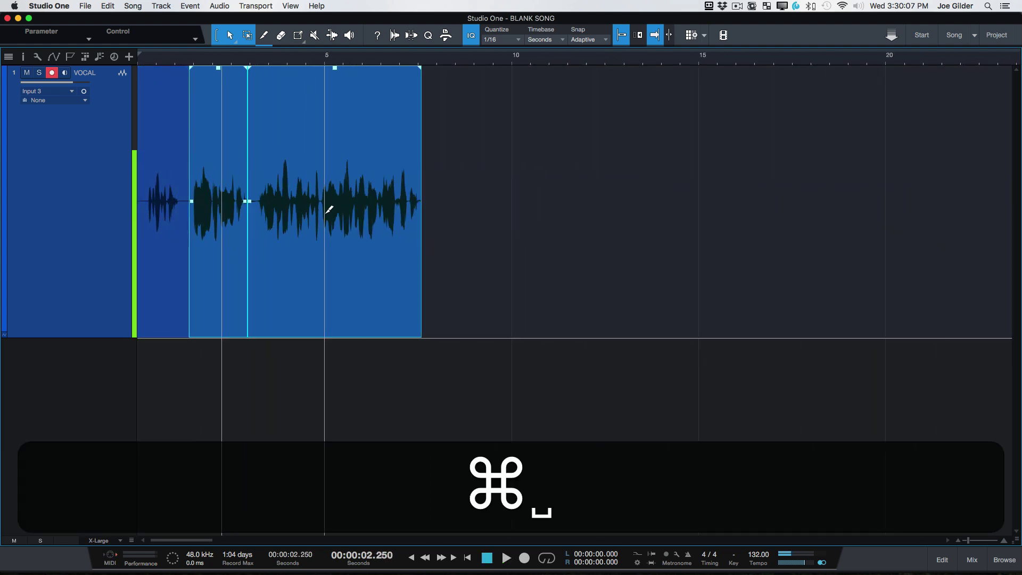
key(super+s)
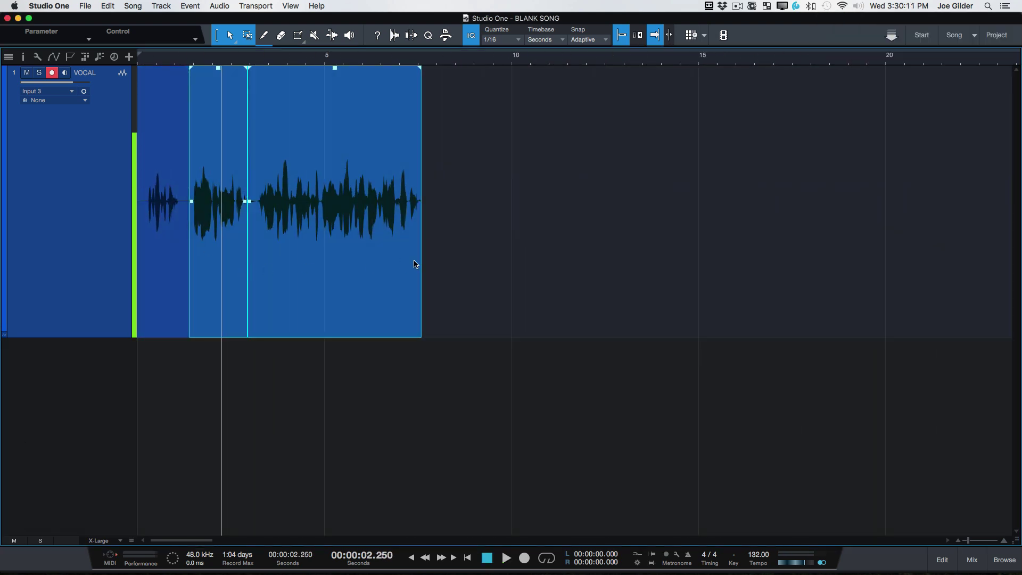
Show the Inspector with F4 and add an empty Layer 2 to the VOCAL track
key(F4)
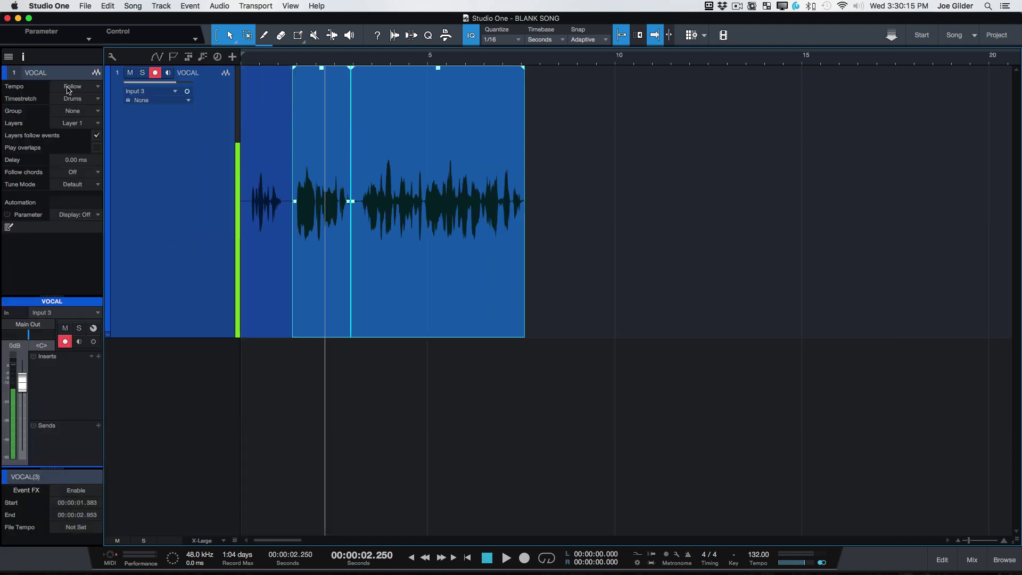
key(F4)
key(F4)
key(F4)
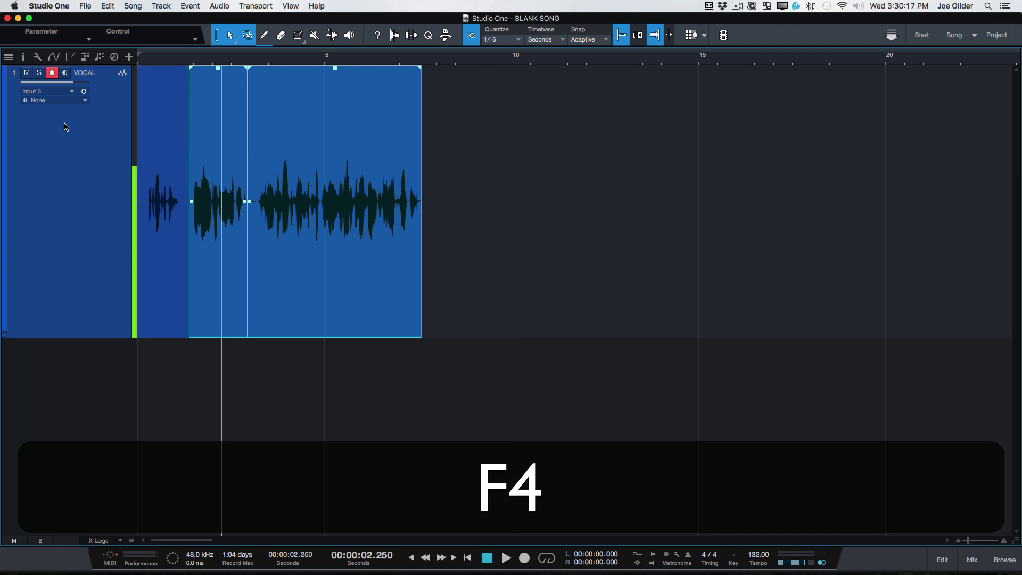
key(F4)
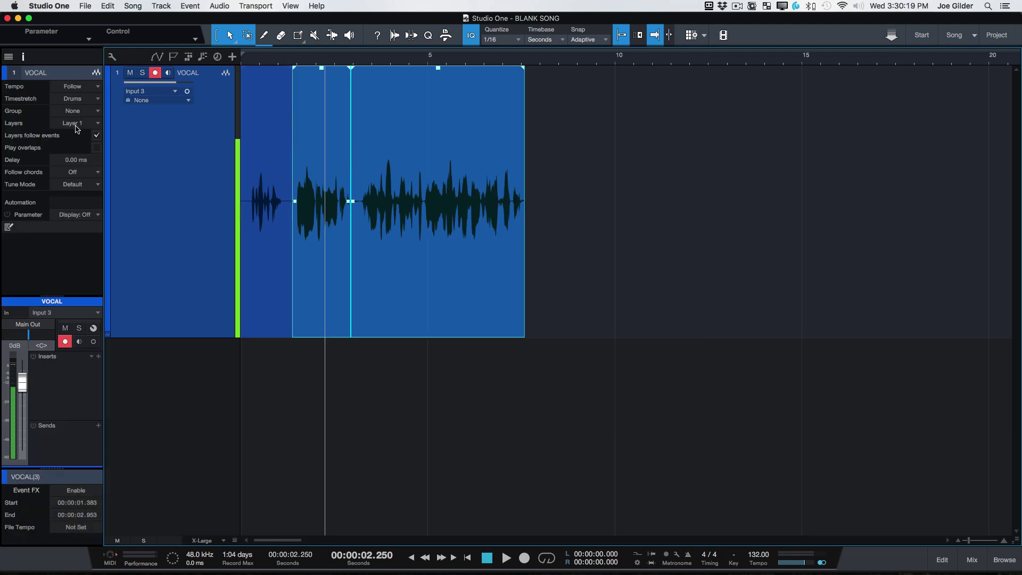
click(77, 128)
click(81, 151)
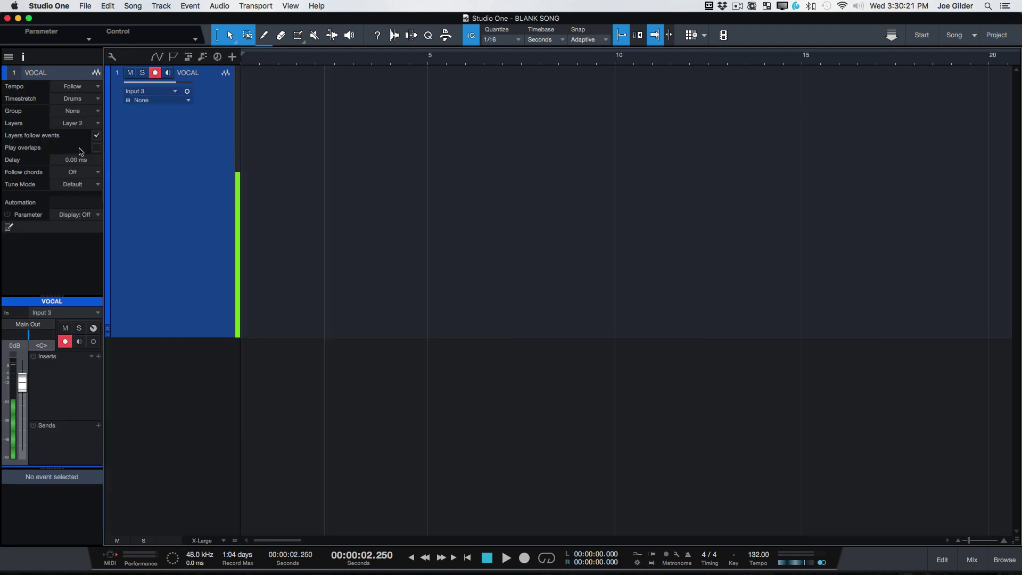
Record a take on Layer 2 from the song start, then undo it
key(comma)
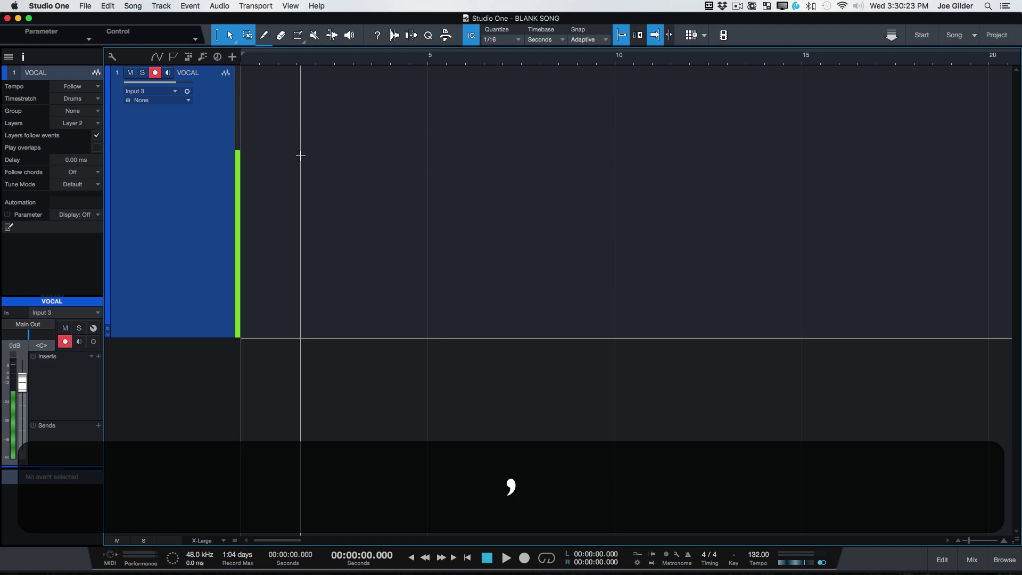
key(backslash)
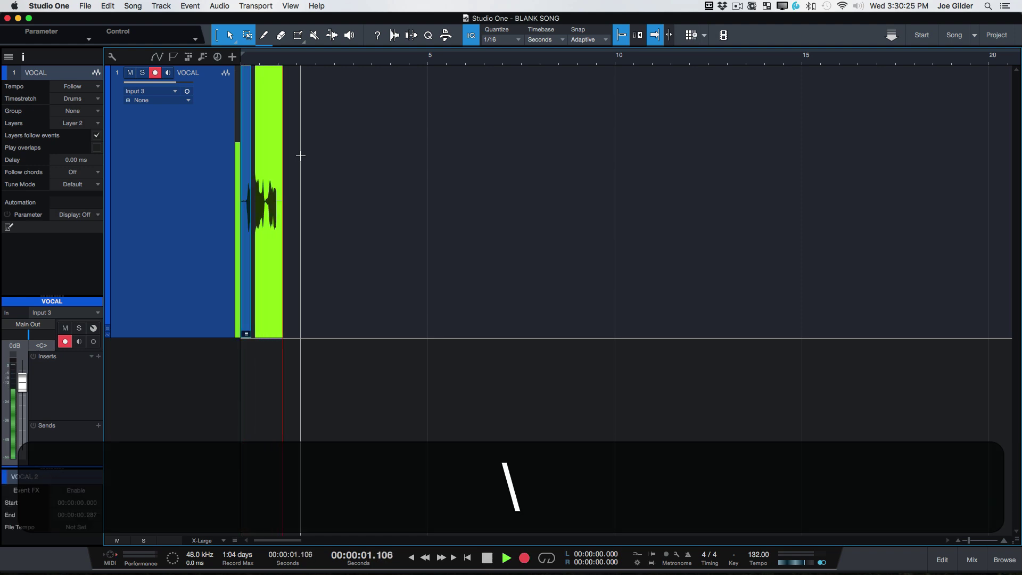
key(space)
key(super+z)
Punch in and out repeatedly during playback to record short clips onto Layer 2
key(super+backslash)
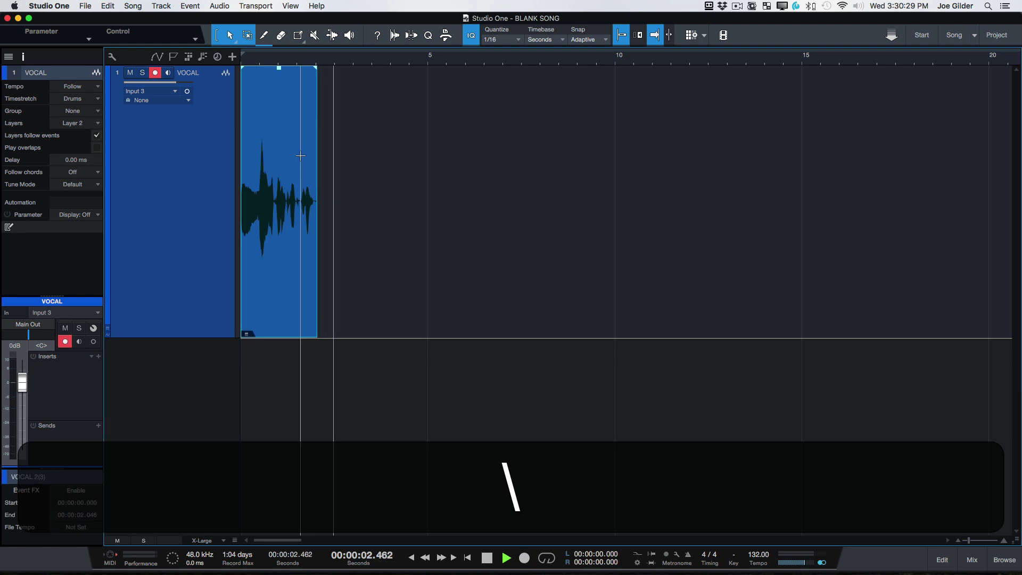
key(backslash)
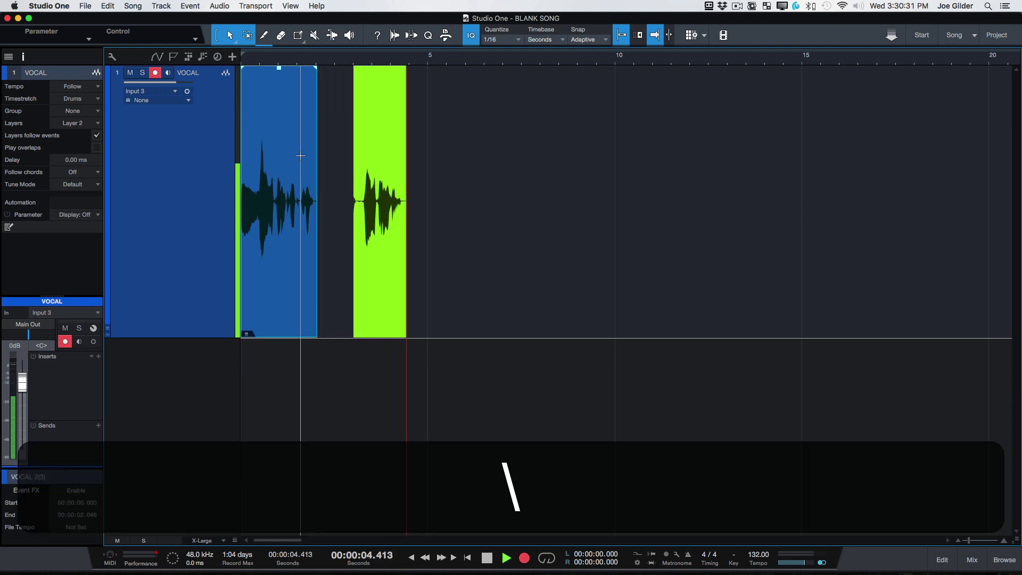
key(backslash)
key(backslash)
key(backslash)
key(backslash)
key(backslash)
key(backslash)
key(backslash)
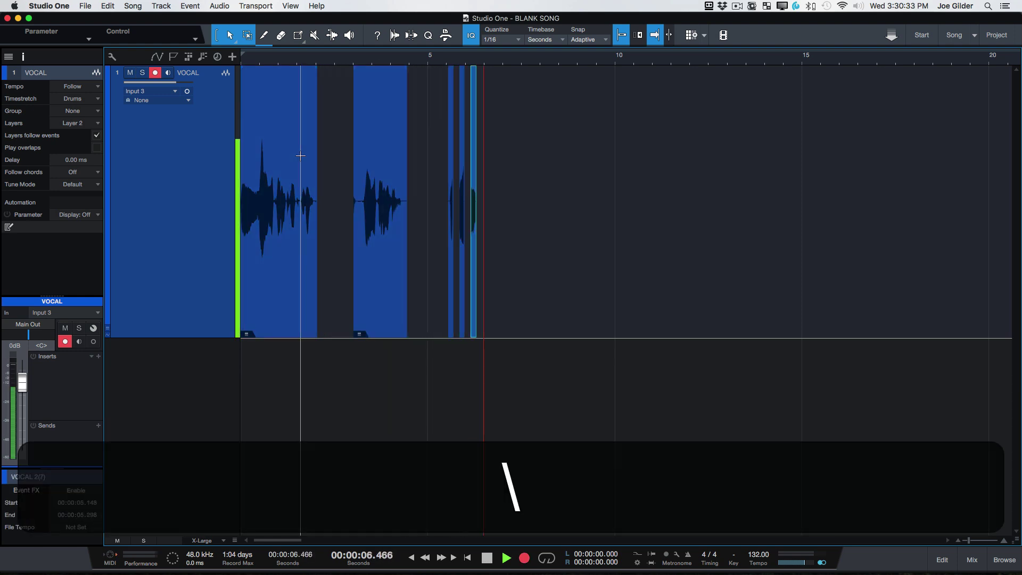
key(backslash)
key(backslash)
key(backslash)
key(backslash)
key(backslash)
key(backslash)
key(backslash)
key(backslash)
key(backslash)
key(backslash)
key(backslash)
key(backslash)
key(backslash)
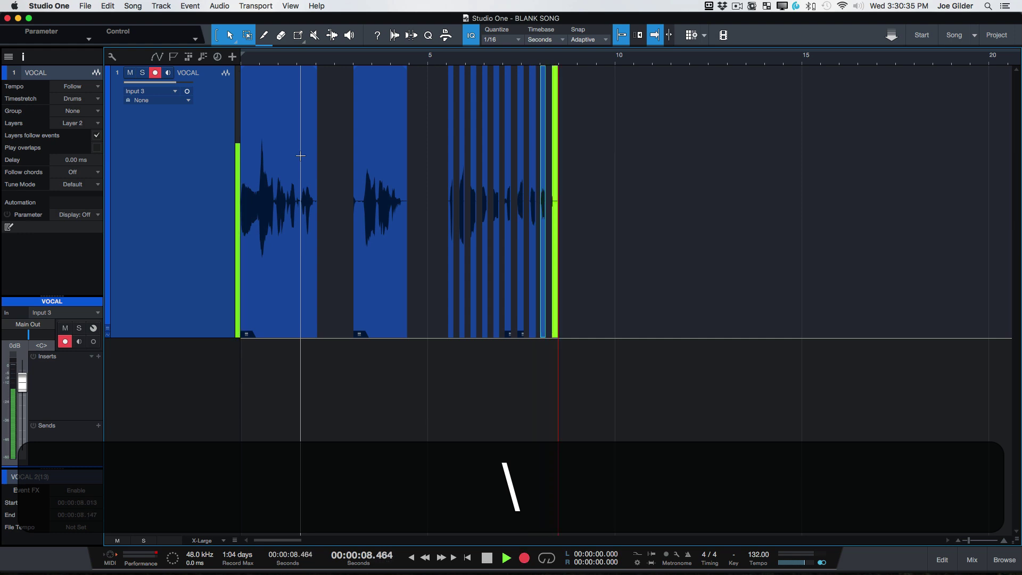
key(space)
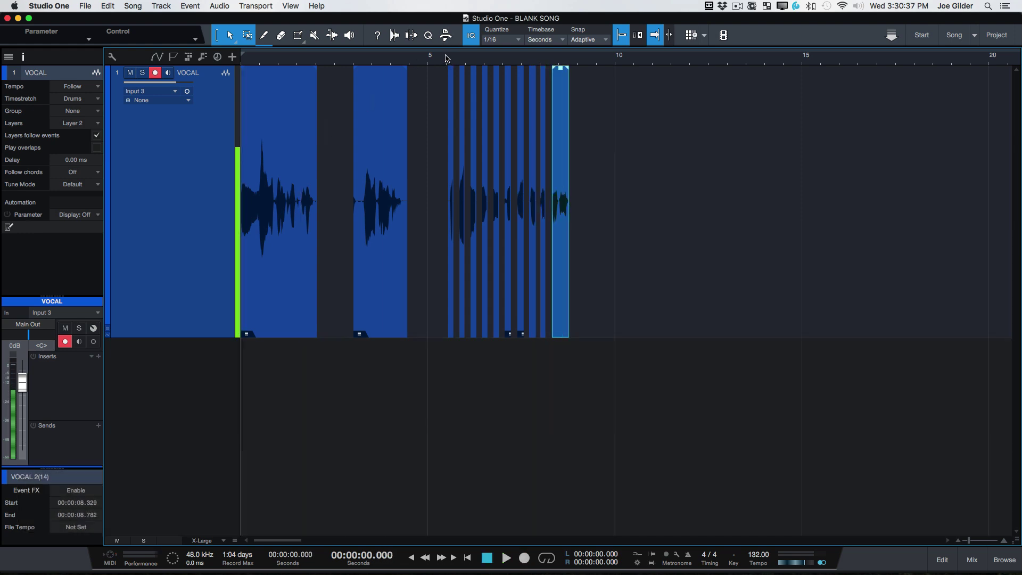
Review the new Layer 2 clips by playing back from 5.5 seconds
click(448, 59)
scroll(431, 139, up, 2)
scroll(432, 140, up, 1)
key(space)
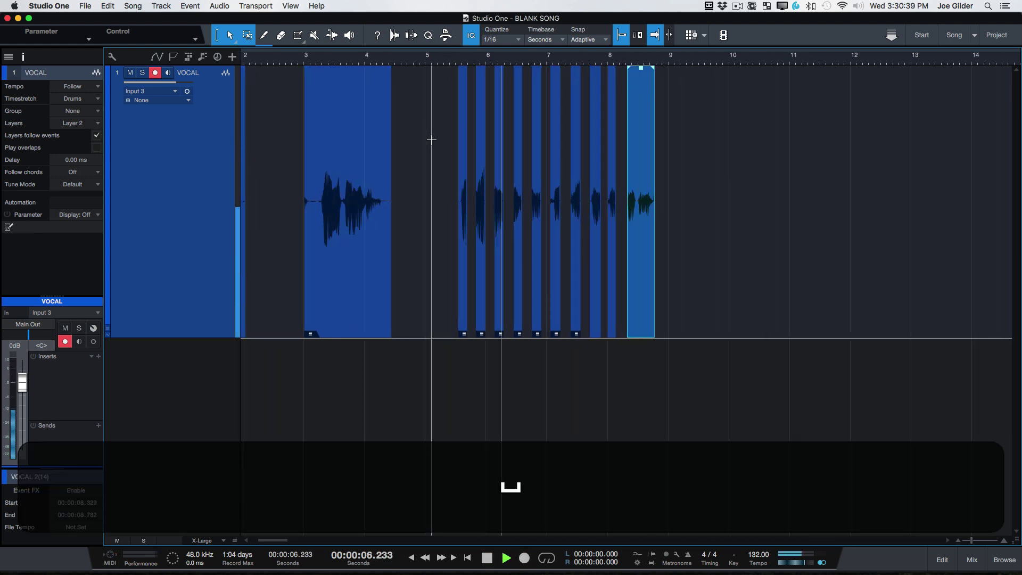
key(space)
scroll(432, 161, left, 3)
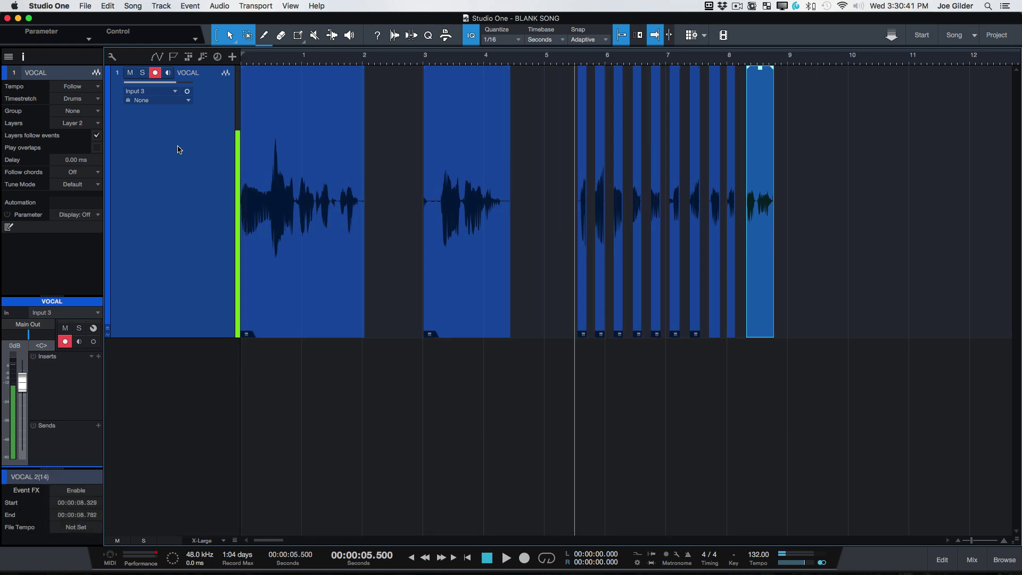
Switch the VOCAL track between Layer 1 and Layer 2 to compare their takes
click(73, 123)
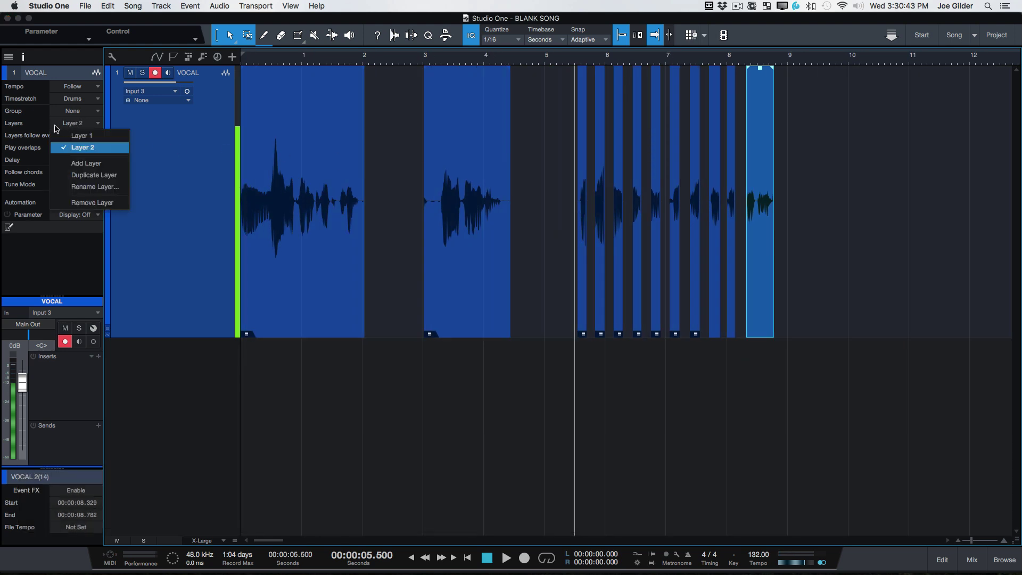
click(72, 135)
click(73, 126)
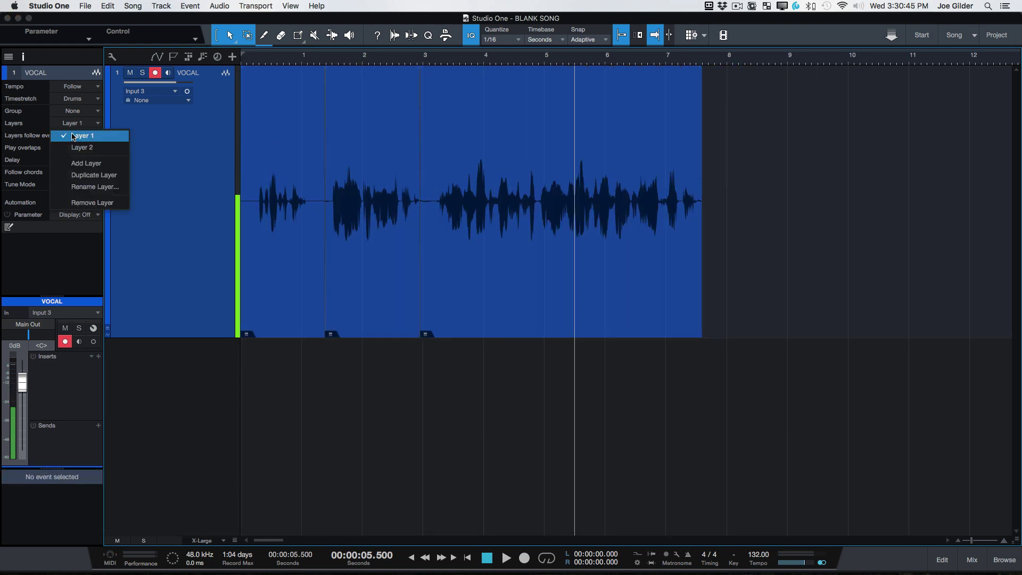
click(73, 153)
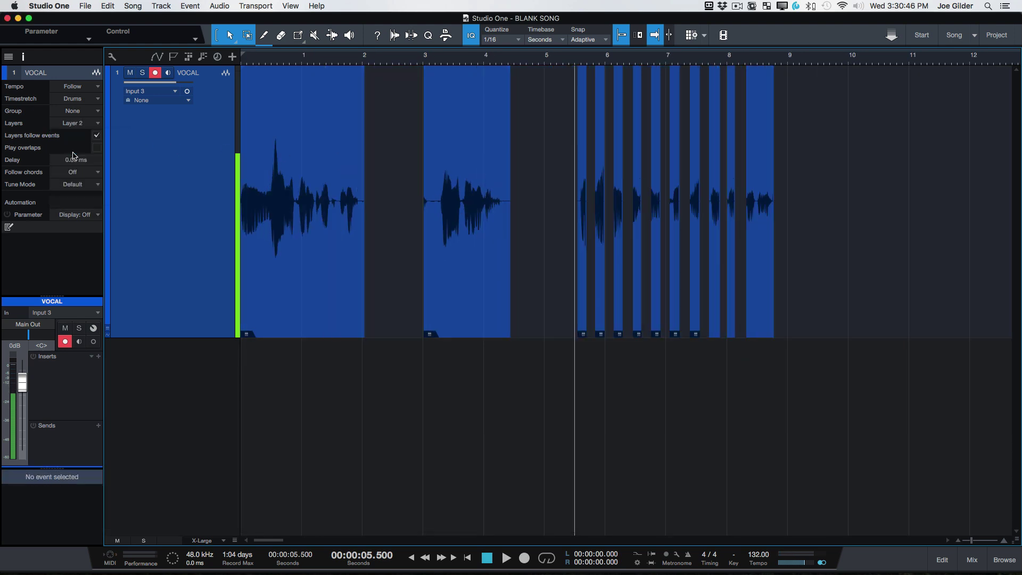
click(78, 122)
click(75, 135)
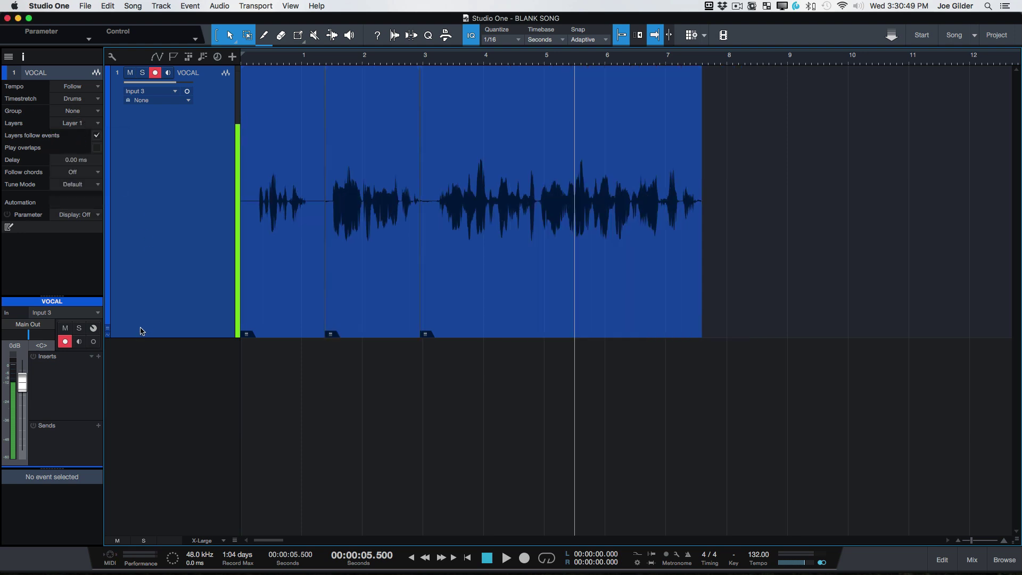
Expand the layer lanes beneath the track and add a new empty Layer 3
click(108, 334)
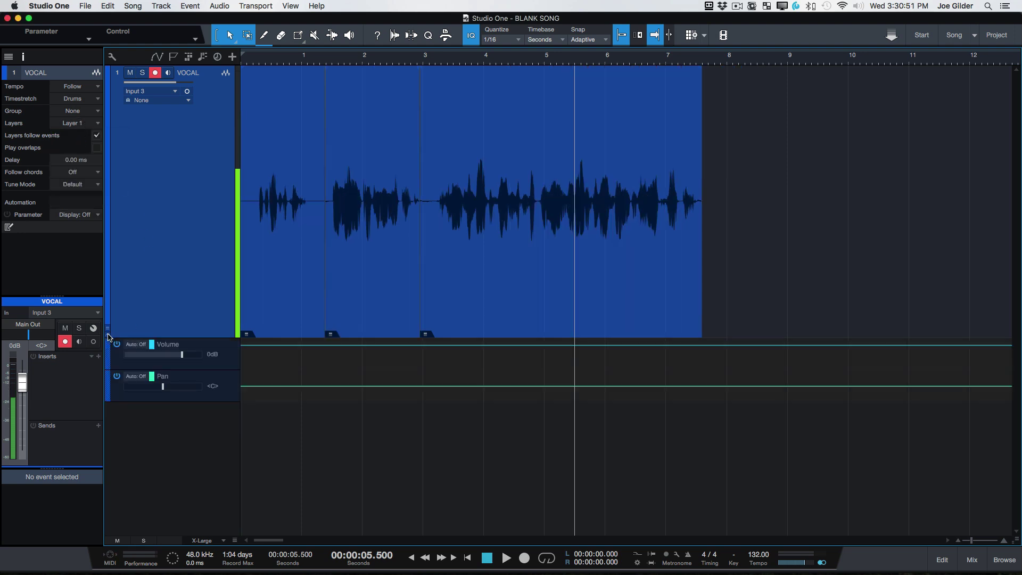
click(109, 335)
click(108, 334)
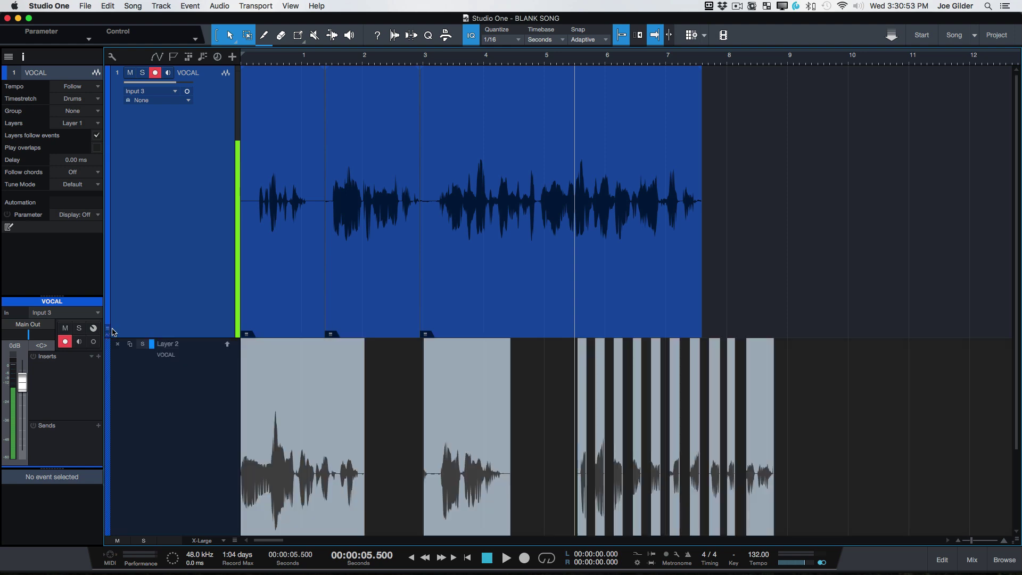
scroll(265, 394, down, 1)
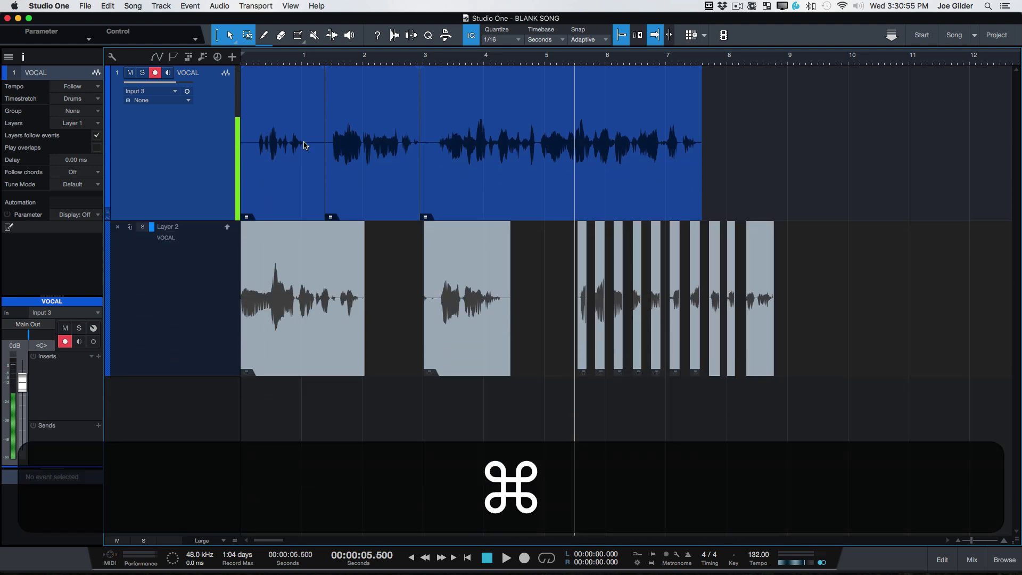
click(78, 124)
click(81, 163)
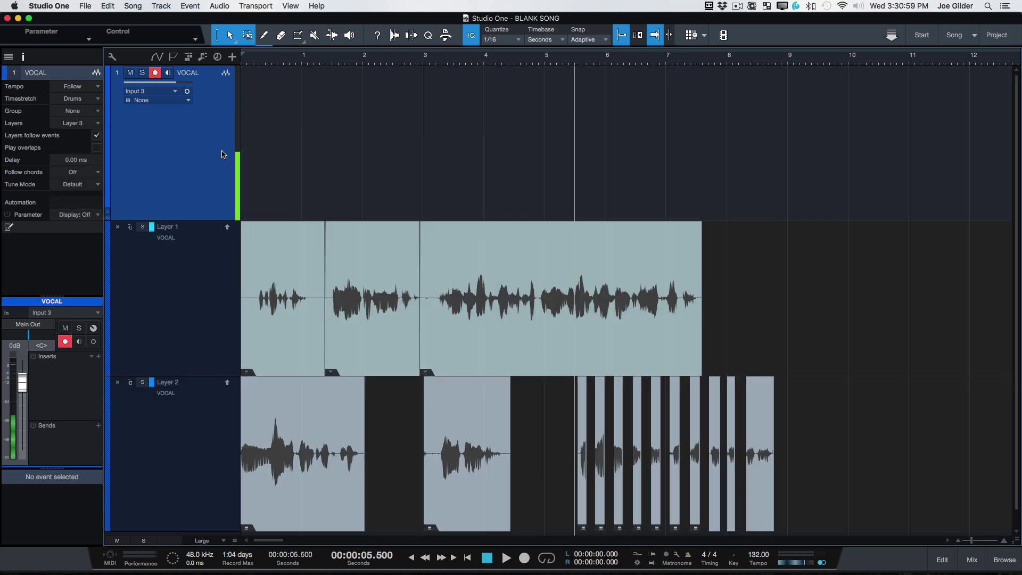
Collapse the layer lanes, return the VOCAL track to Layer 1, and park the playhead at 3.2 seconds
click(108, 213)
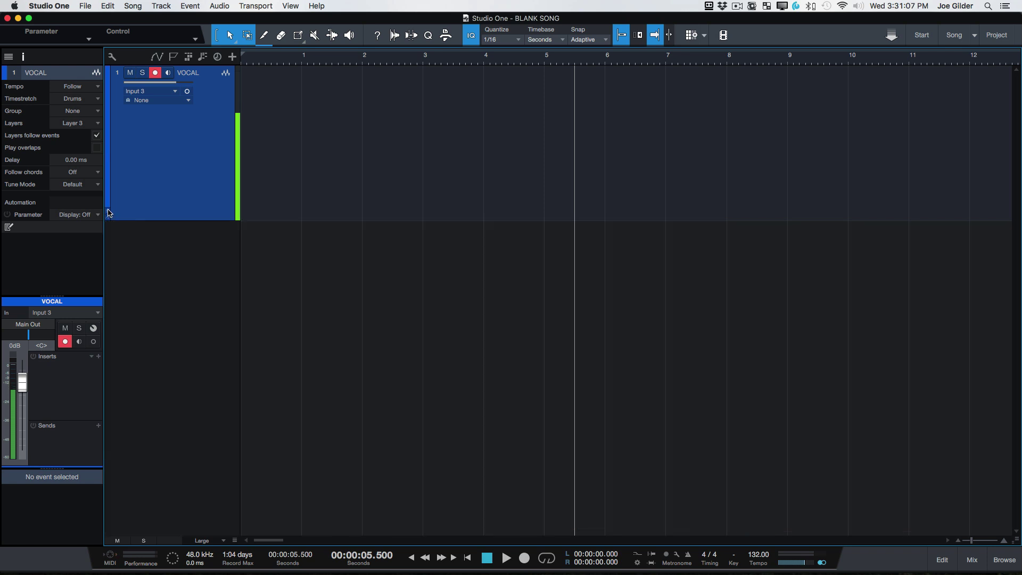
key(w)
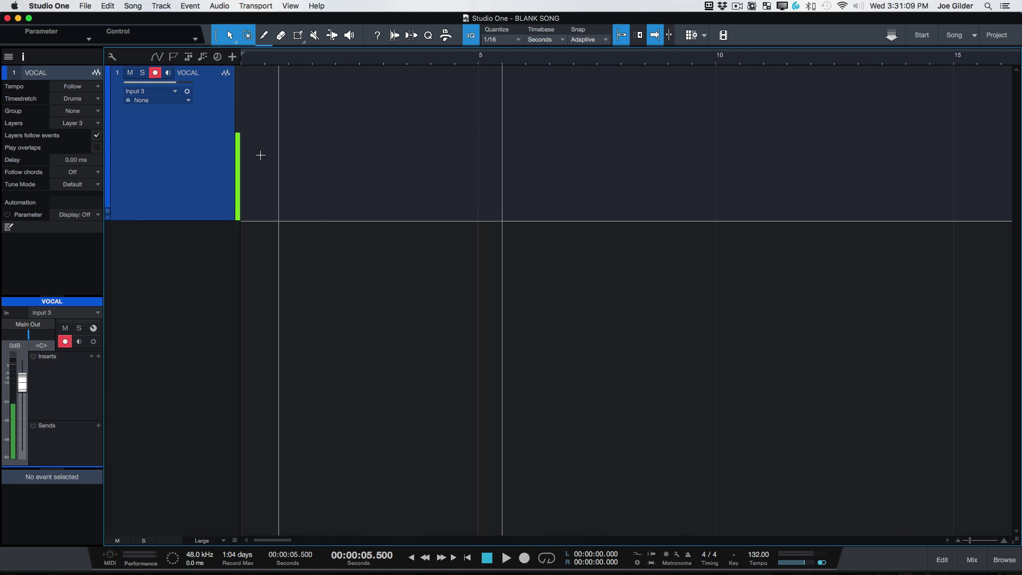
click(81, 123)
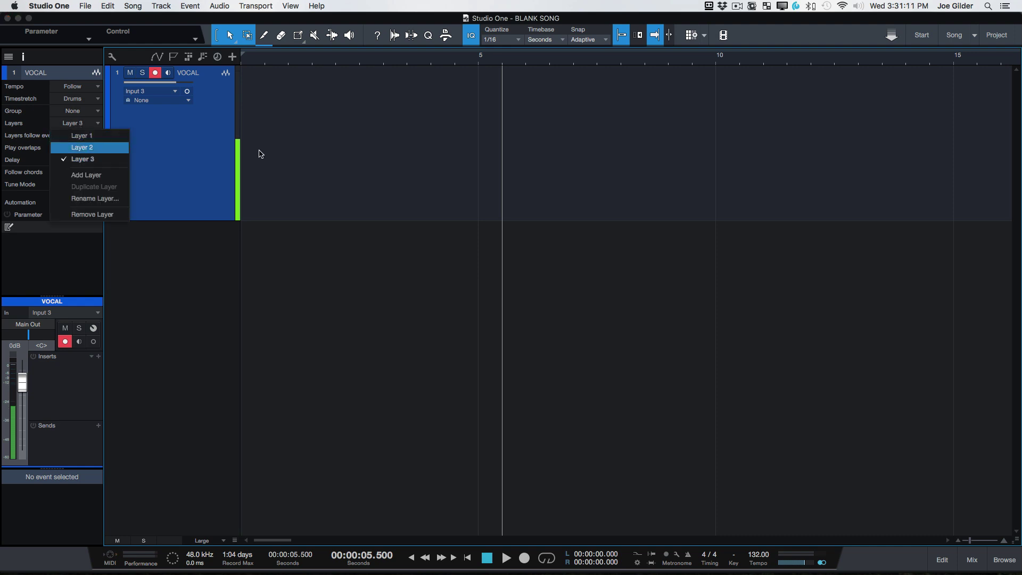
click(94, 136)
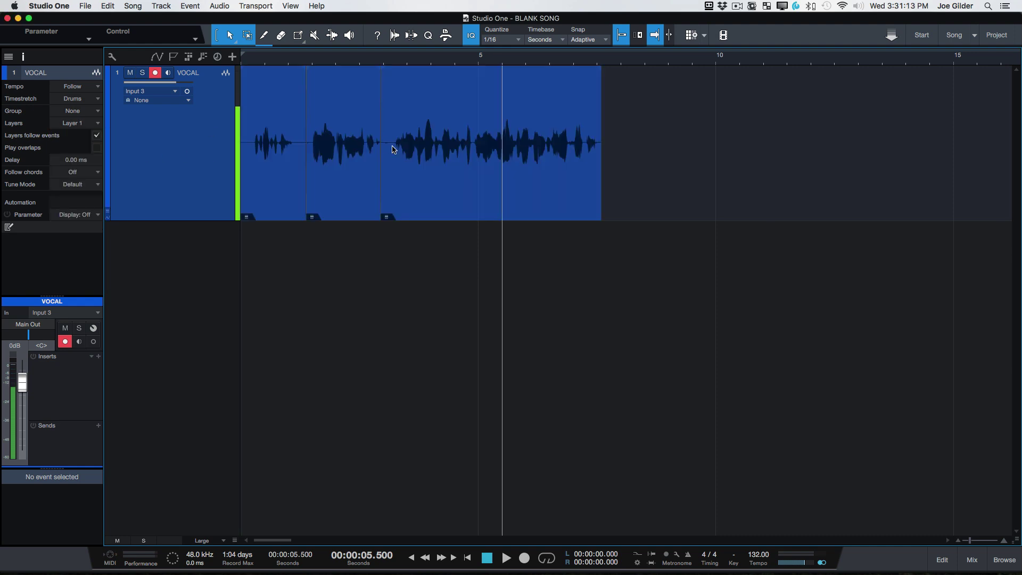
click(434, 156)
scroll(435, 160, up, 3)
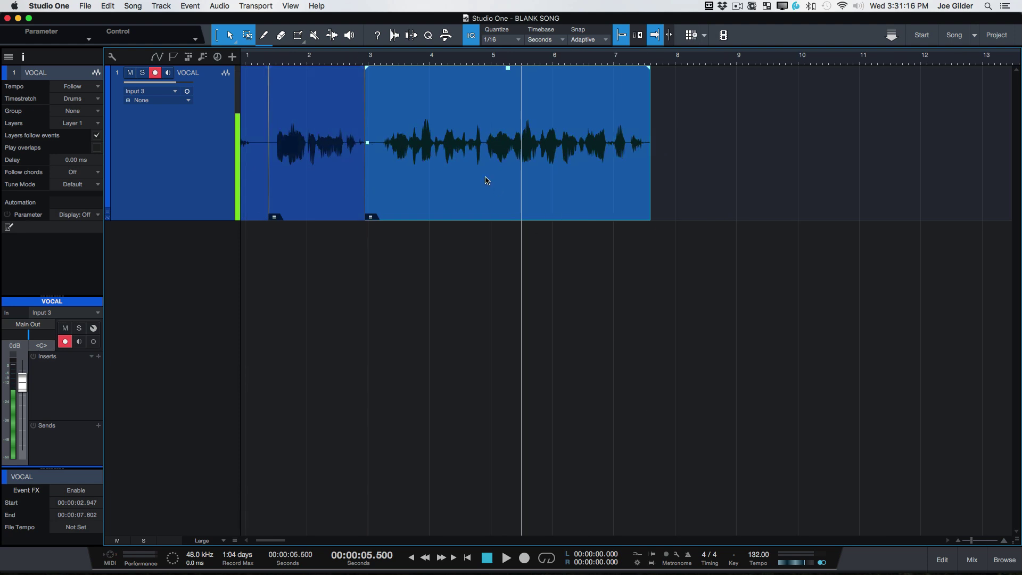
click(376, 98)
scroll(379, 98, up, 3)
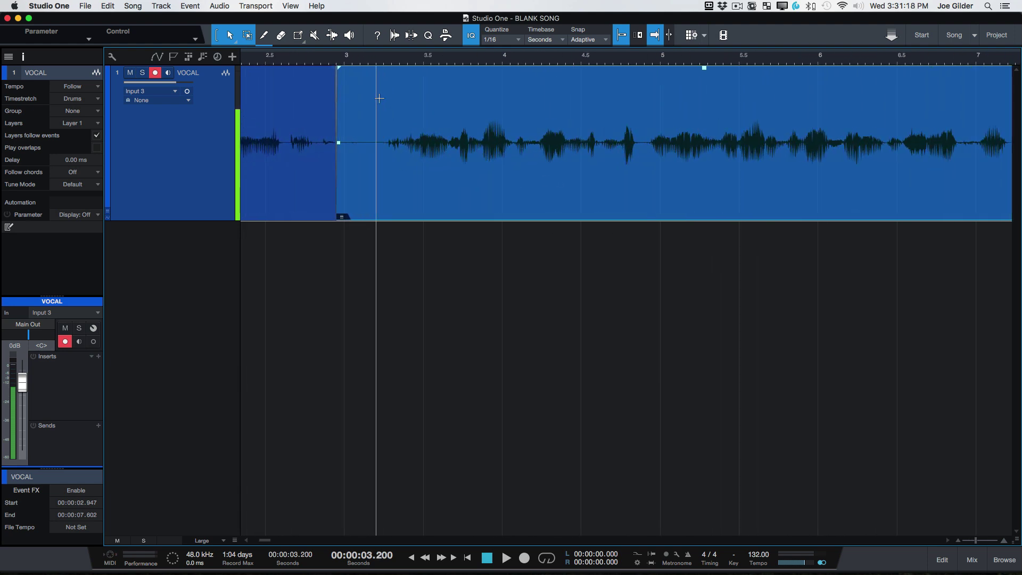
click(384, 221)
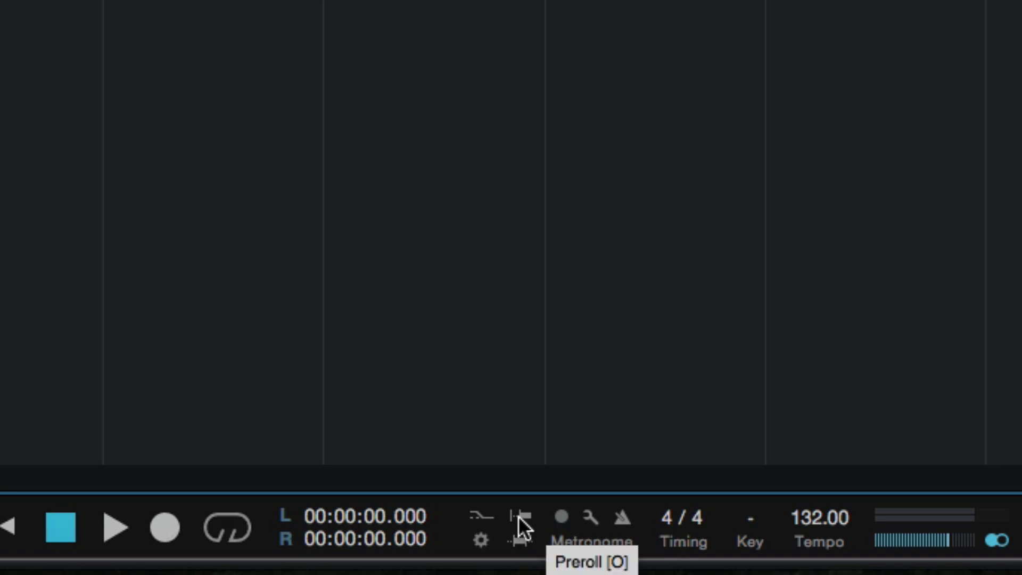
Enable a 2-bar Preroll with O and place the playhead at 4.9 seconds
key(o)
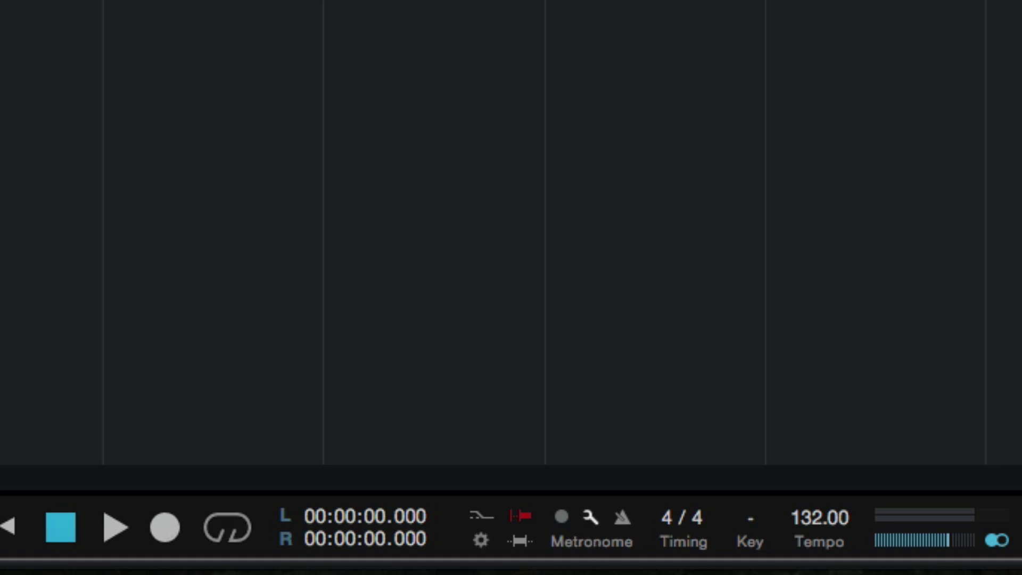
click(590, 517)
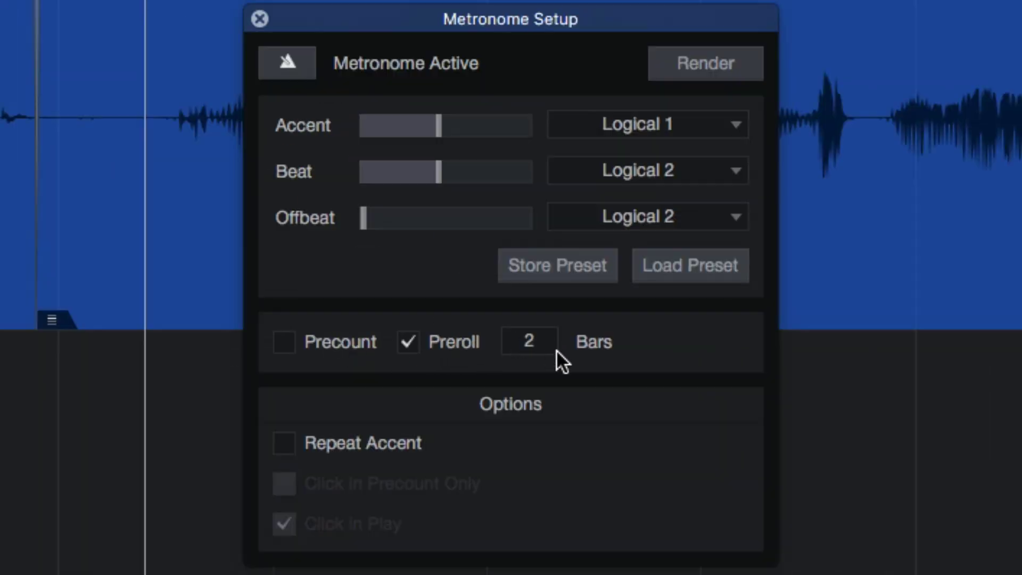
click(259, 19)
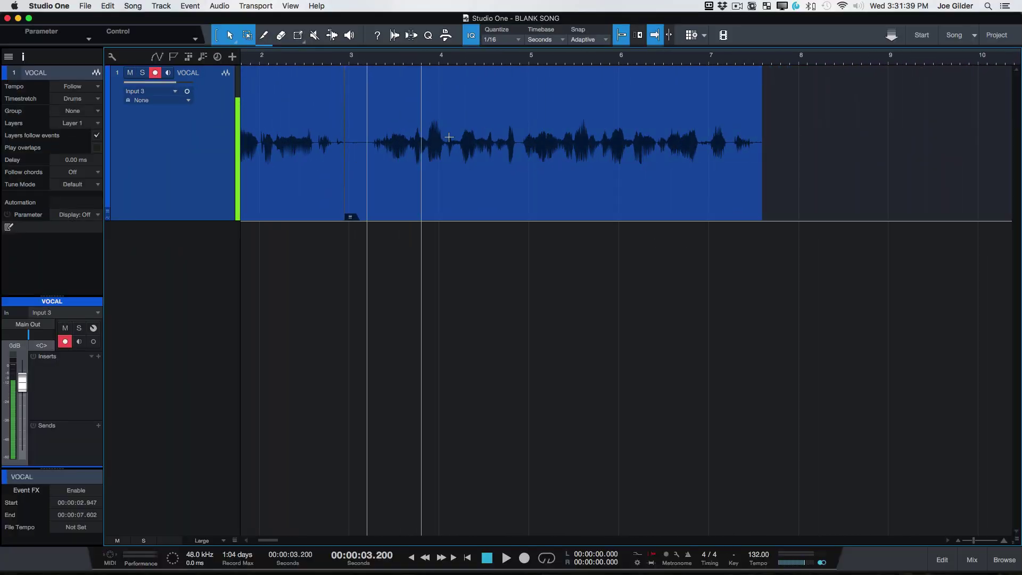
click(521, 125)
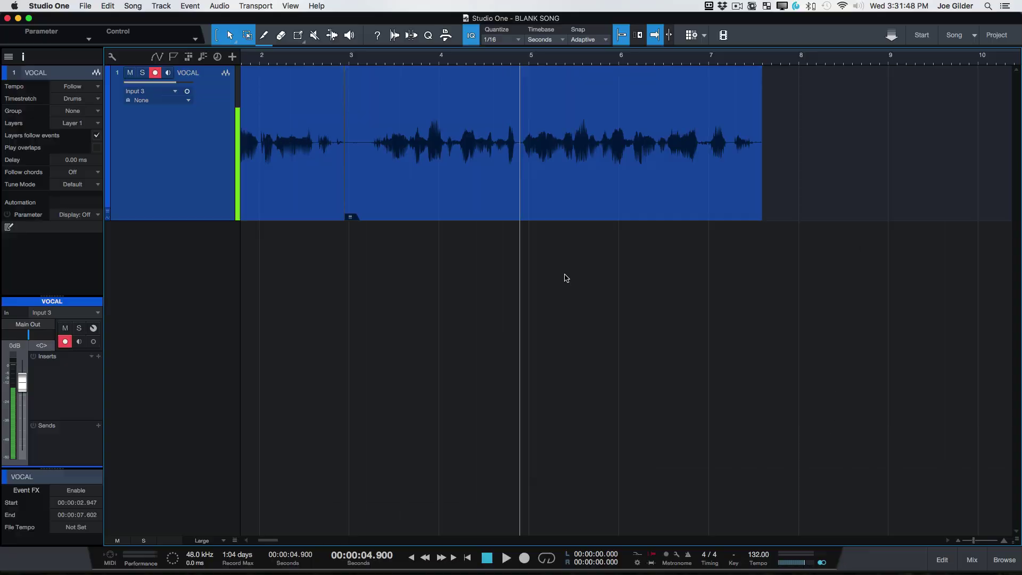
Play with preroll and punch in a replacement vocal take starting at 4.9 seconds
key(space)
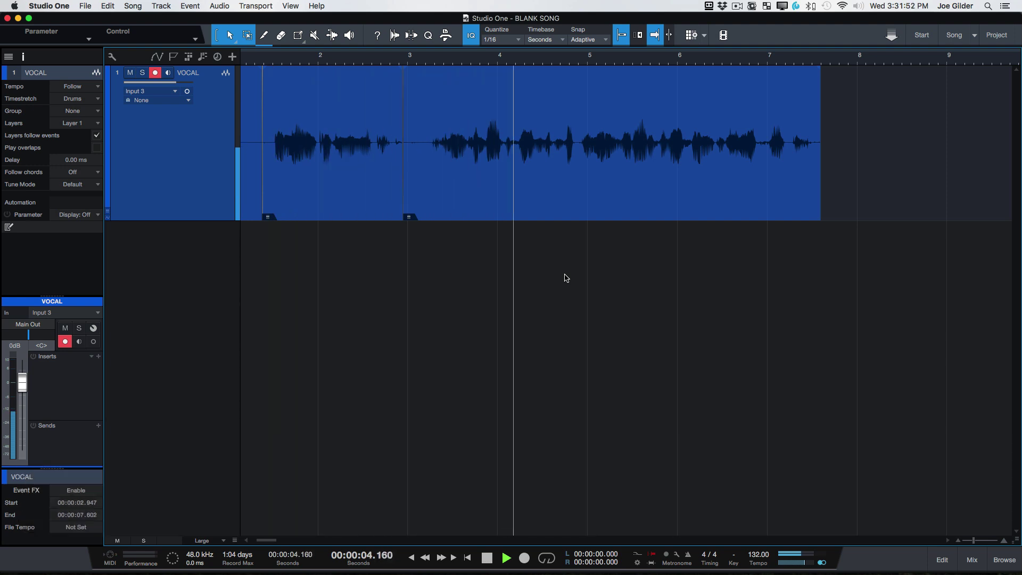
key(KP_Multiply)
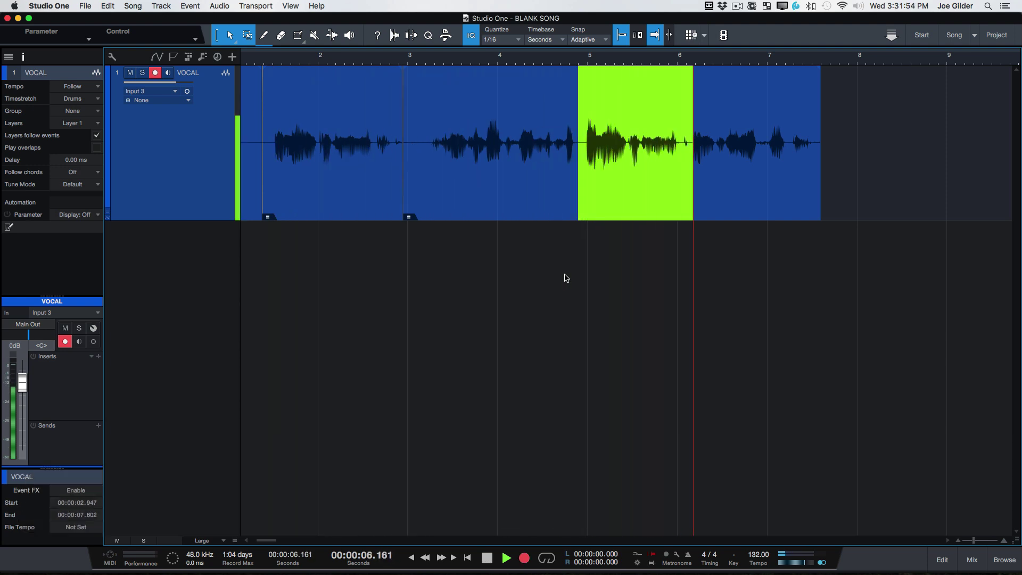
key(backslash)
key(space)
scroll(367, 151, left, 3)
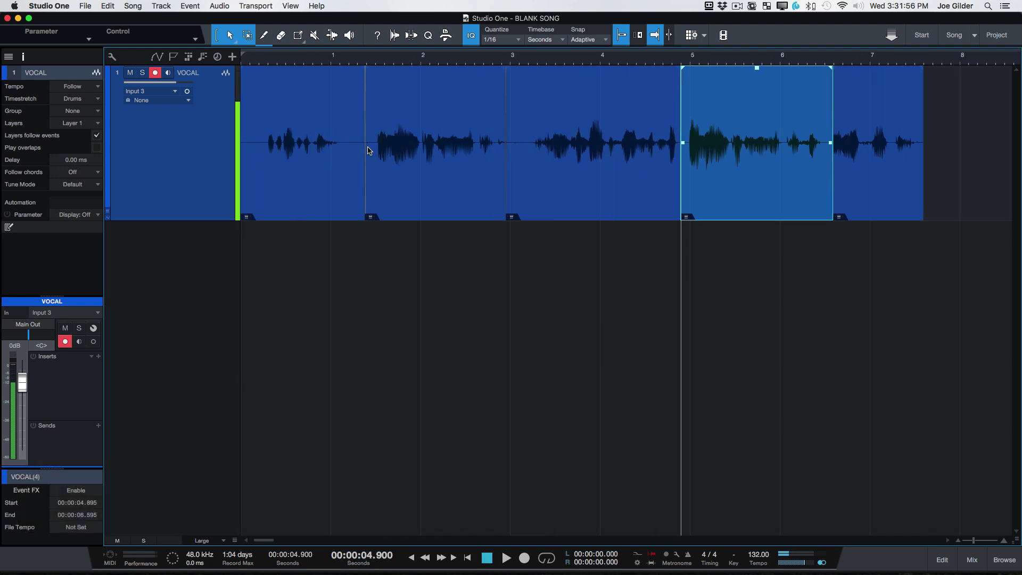
Switch the timeline timebase to Bars and audition the take from about bar 2.4
click(564, 40)
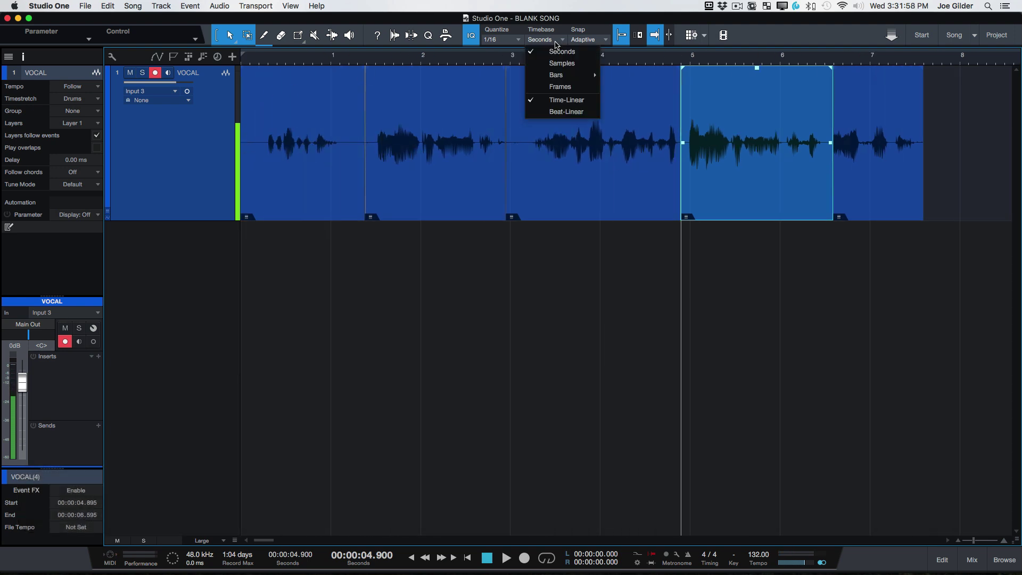
click(555, 76)
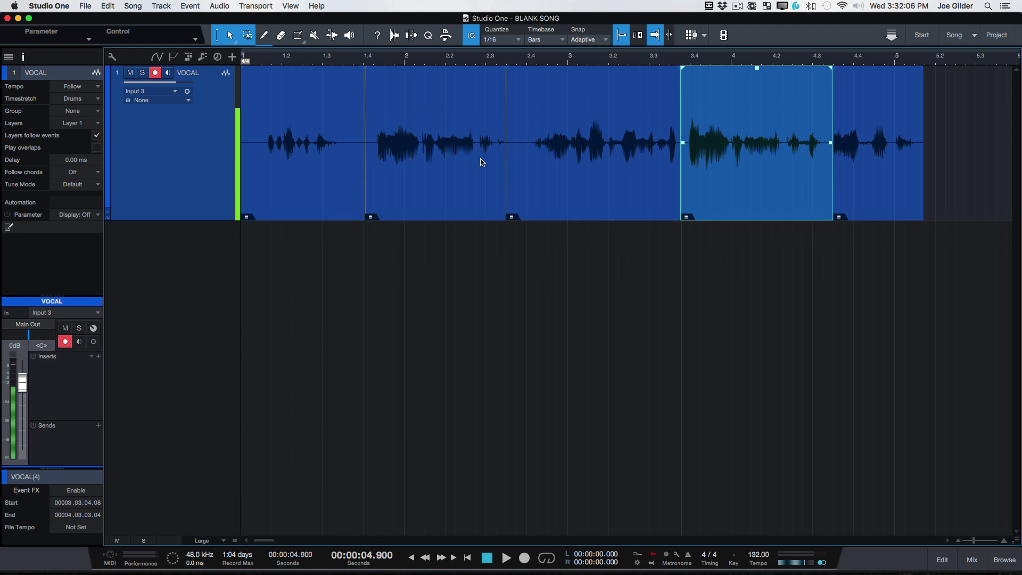
click(527, 63)
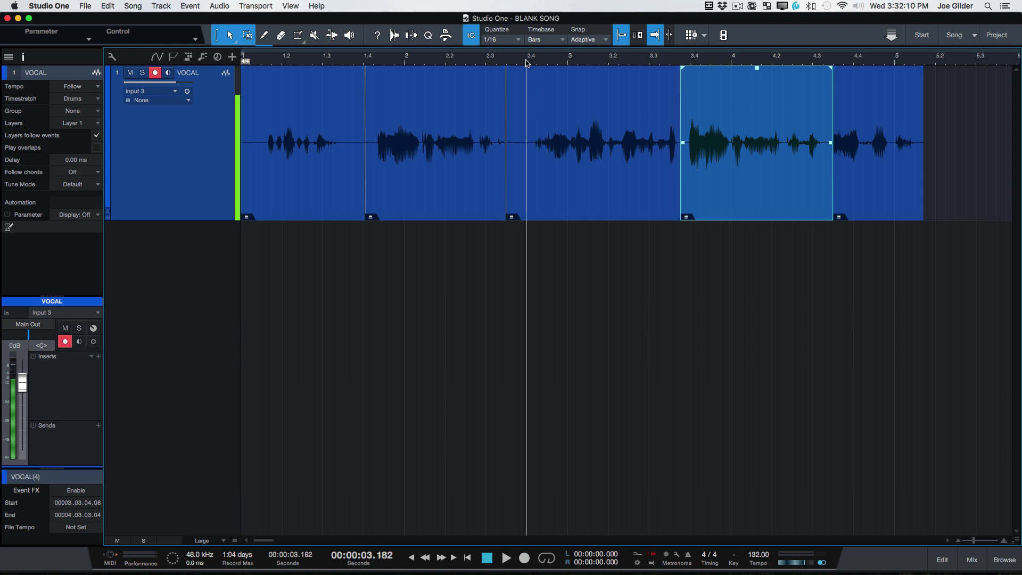
key(space)
key(space)
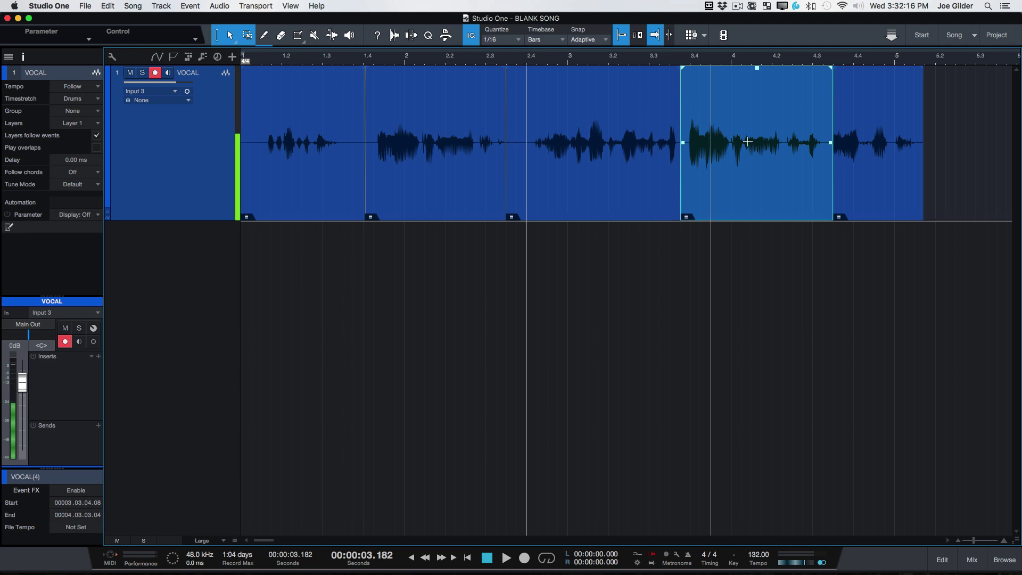
Undo the last event split, select the latest vocal take and place the playhead at bar 2.4
key(super+z)
click(679, 59)
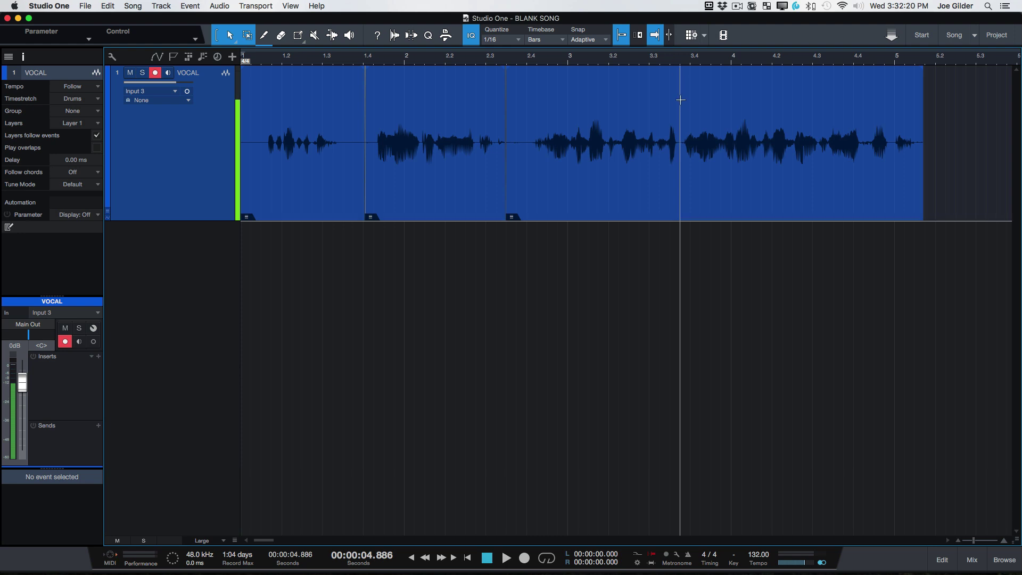
drag(680, 105, 824, 127)
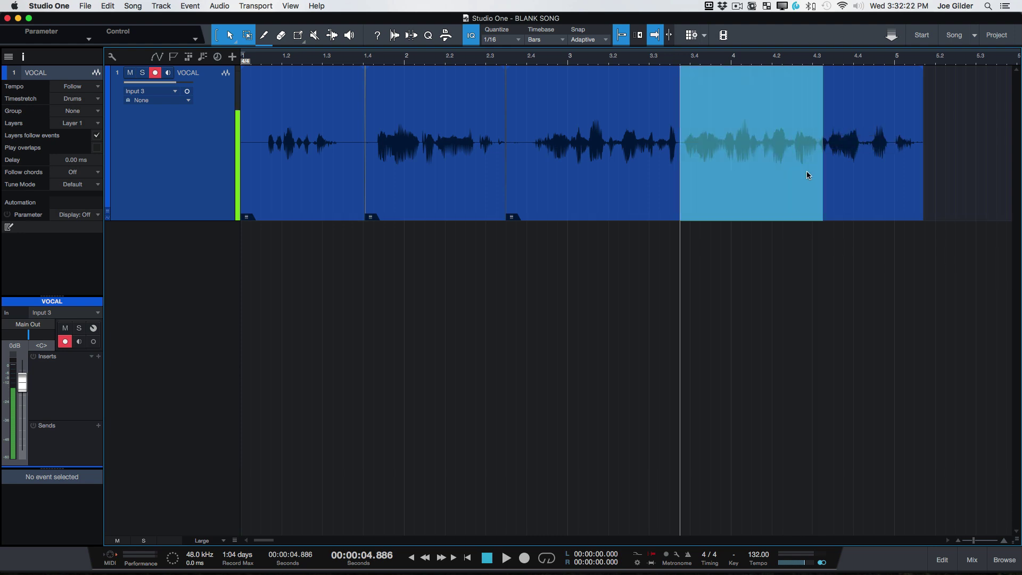
click(651, 183)
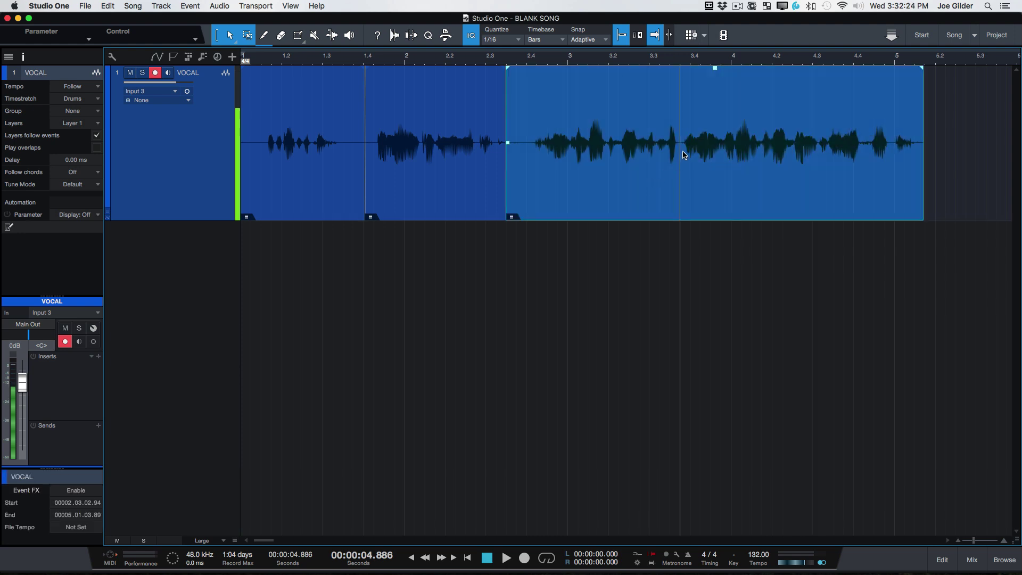
click(531, 109)
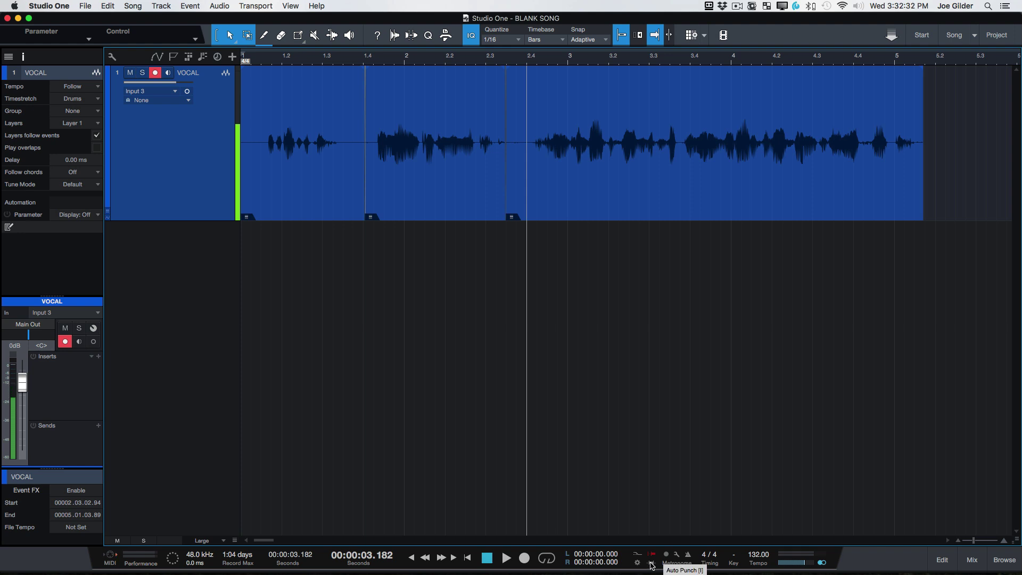
Turn on Auto Punch for recording
click(651, 564)
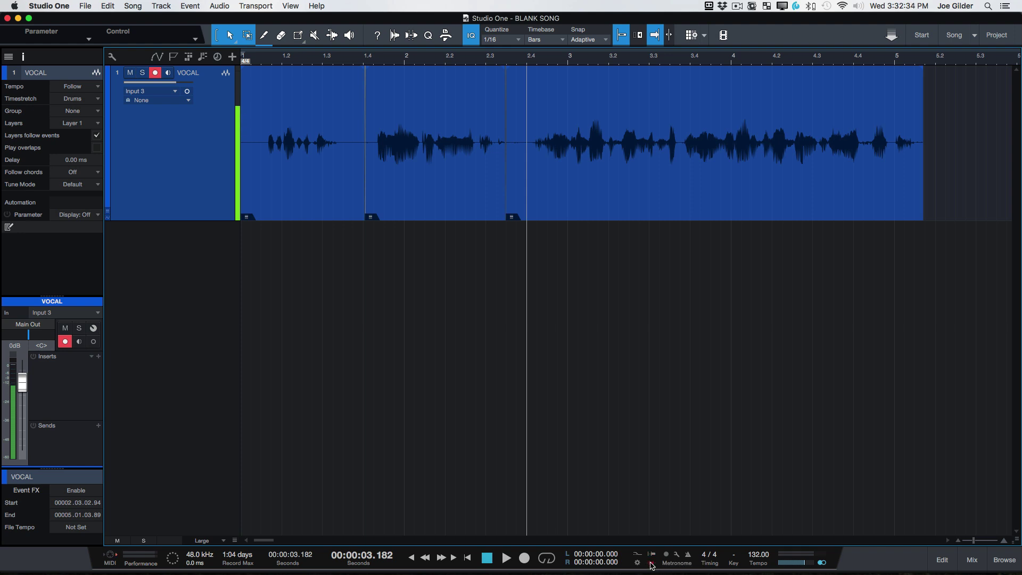
key(i)
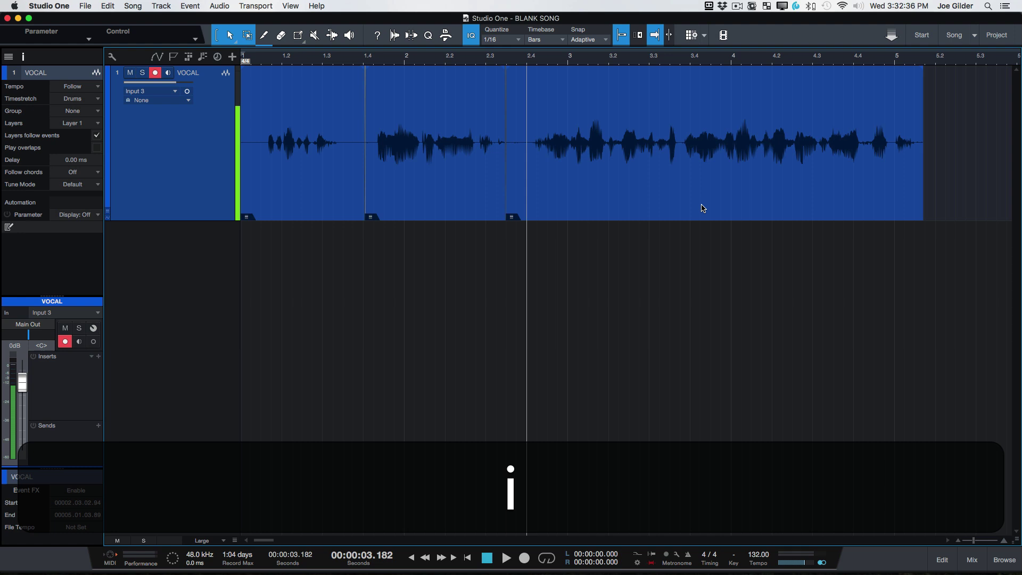
key(i)
key(i)
key(i)
key(i)
key(i)
key(i)
key(i)
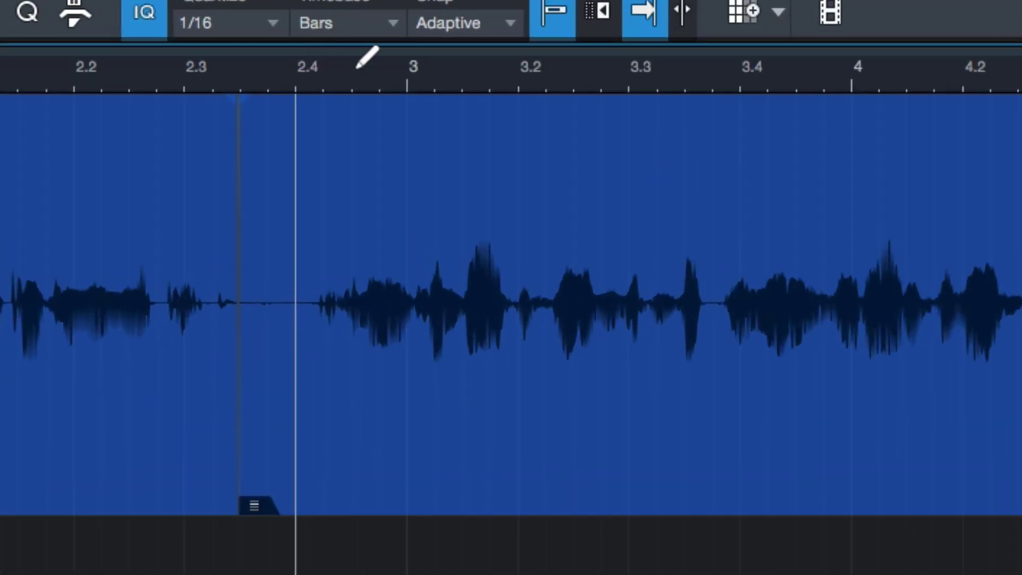
Mark the punch range from bar 2.4 to about bar 3.35, leaving looping off
drag(452, 53, 724, 98)
key(slash)
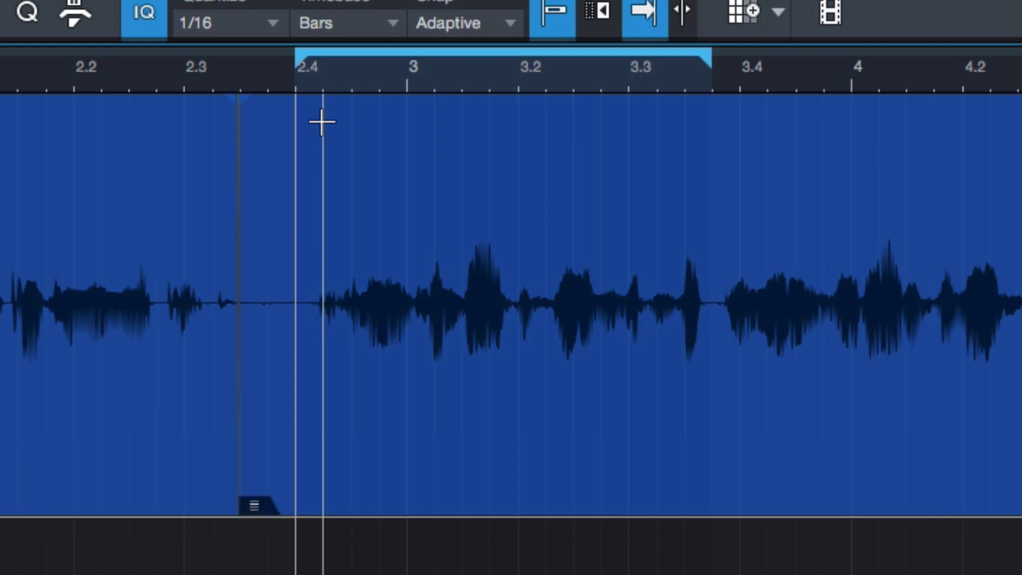
key(slash)
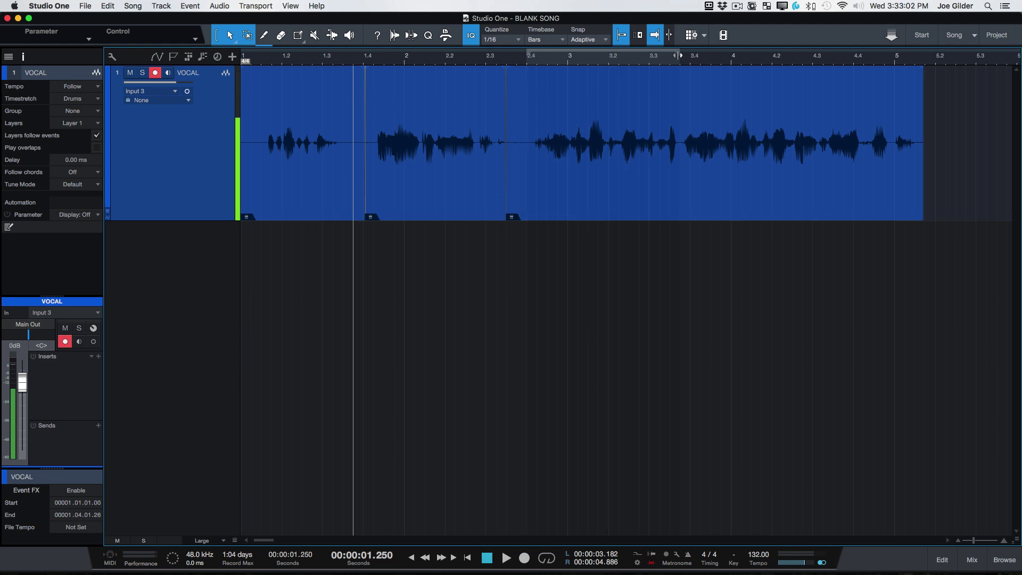
Shorten the punch range to end at bar 3.2 and record a punch-in take using pre-roll
drag(678, 55, 594, 56)
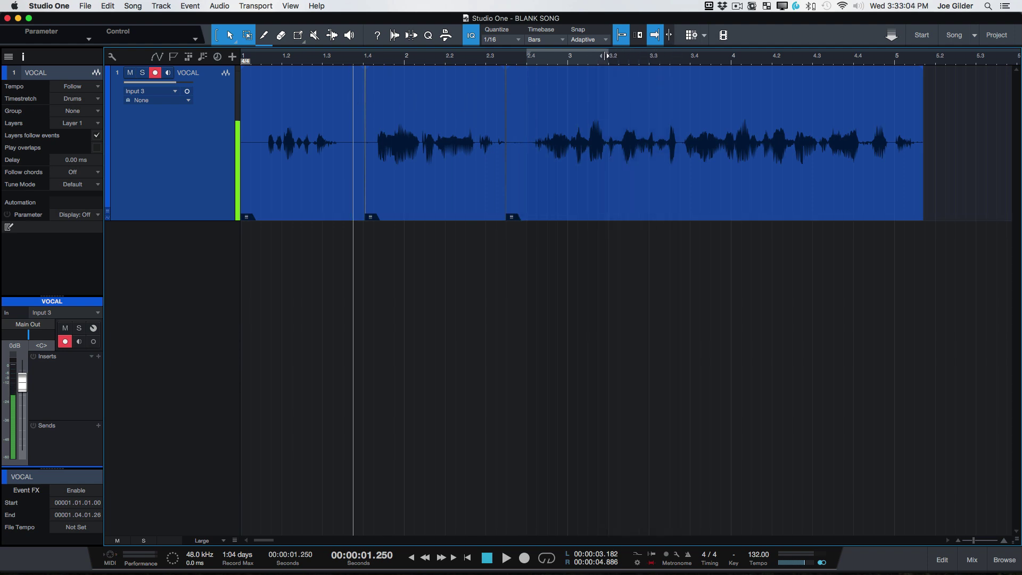
click(342, 56)
key(space)
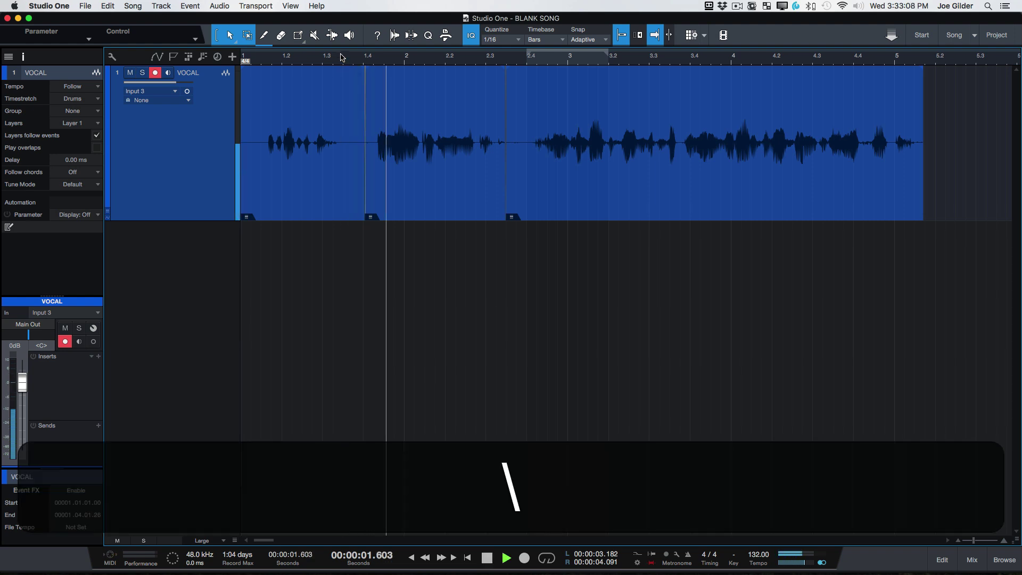
key(alt+x)
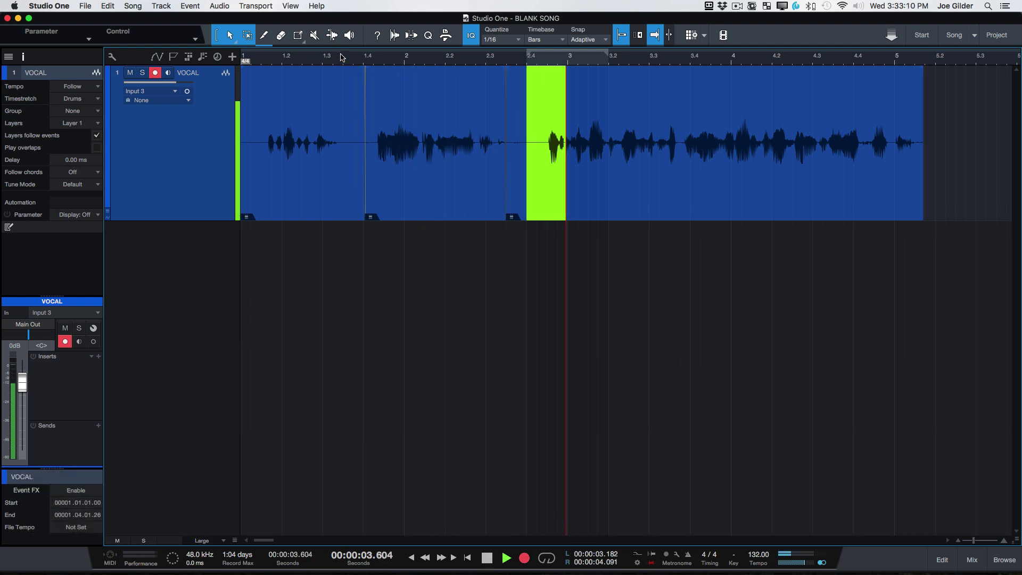
key(alt+x)
key(space)
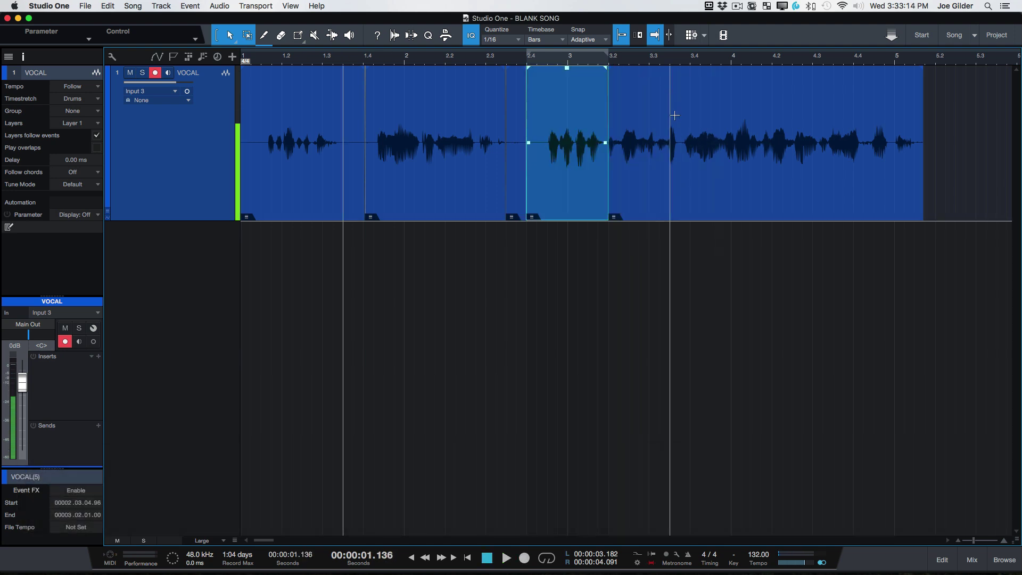
key(w)
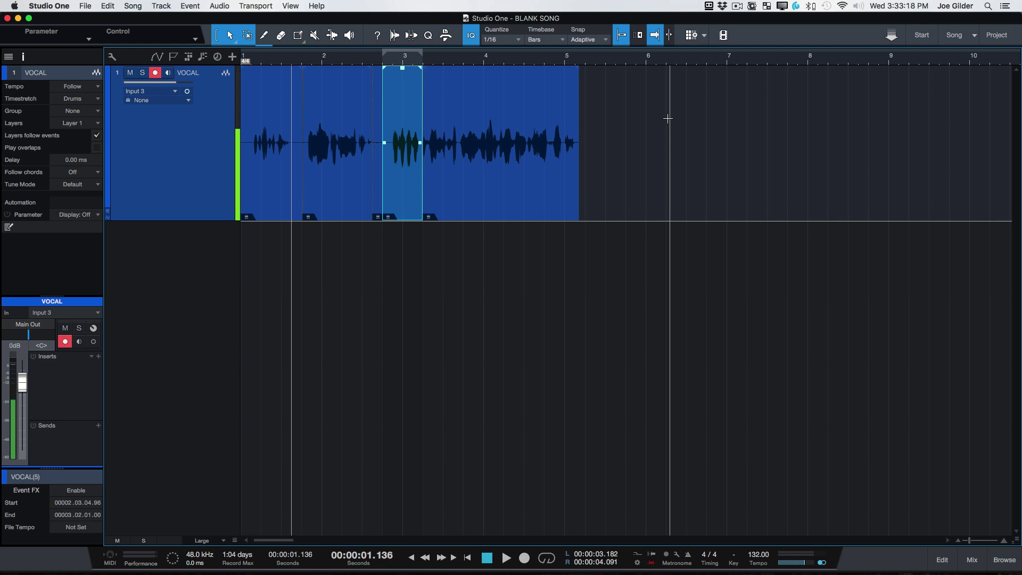
Open the song's Audio I/O Setup from the mixer channel's input list in the Console
key(w)
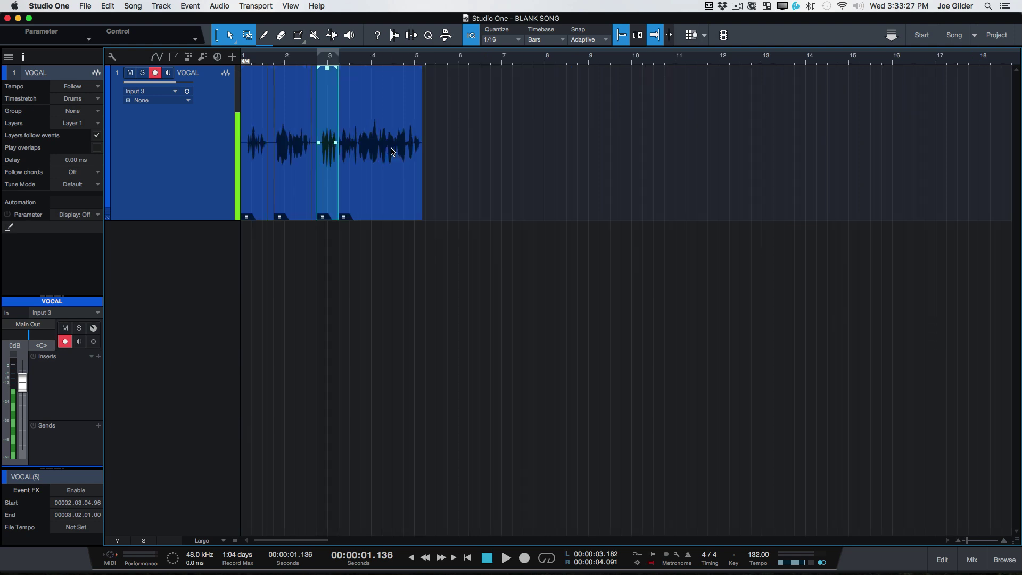
click(160, 92)
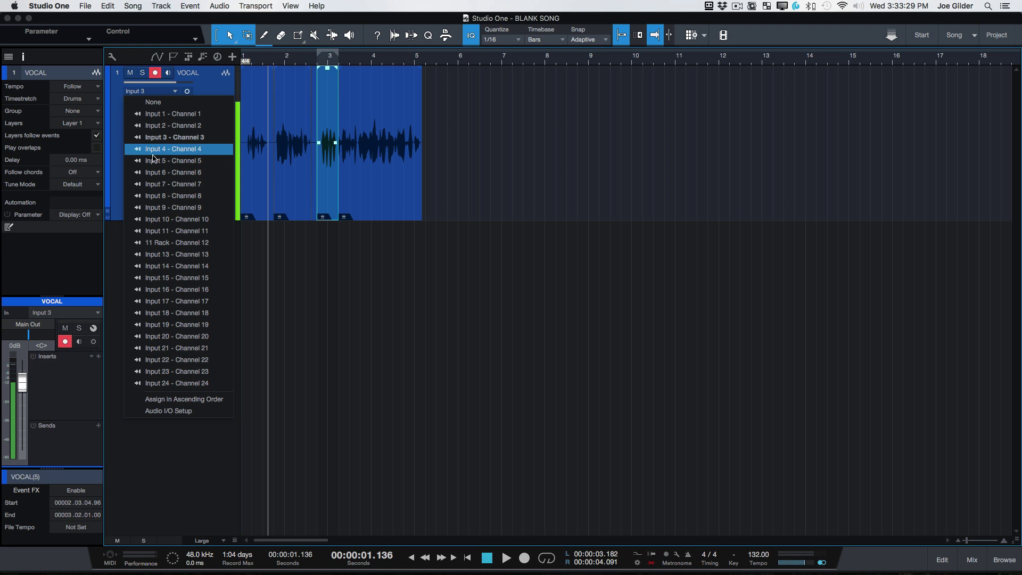
click(183, 467)
key(F3)
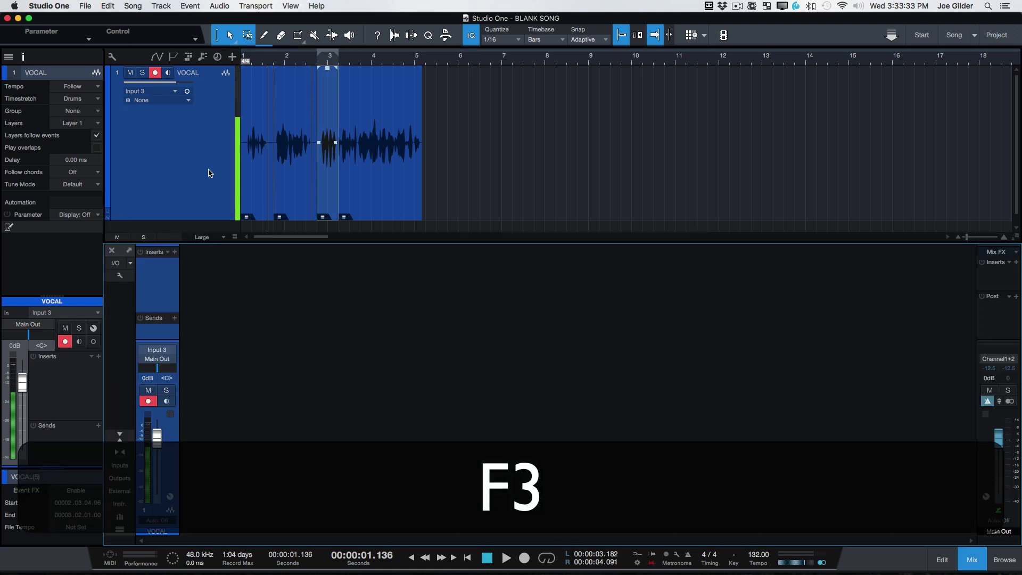
click(154, 350)
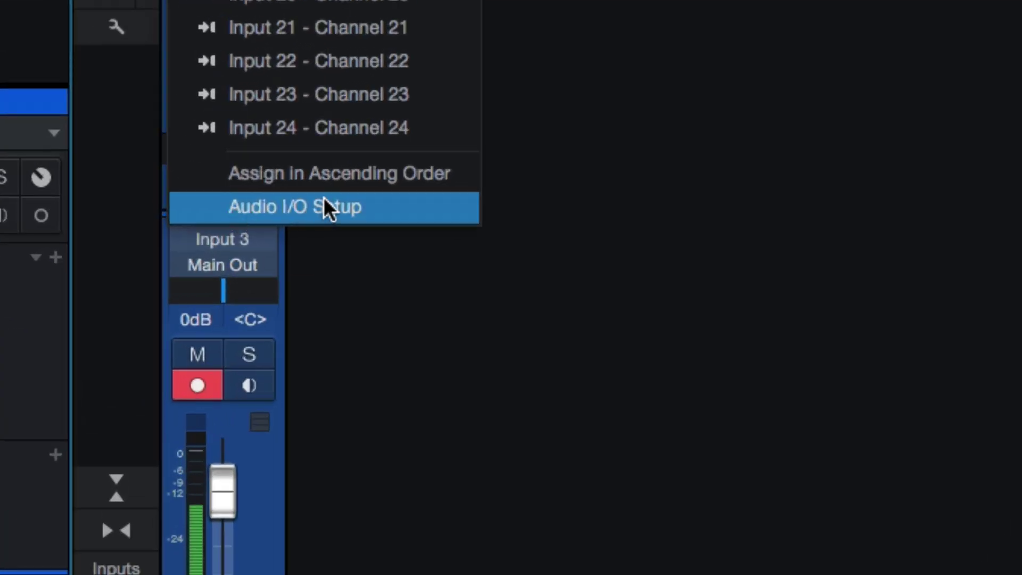
click(324, 199)
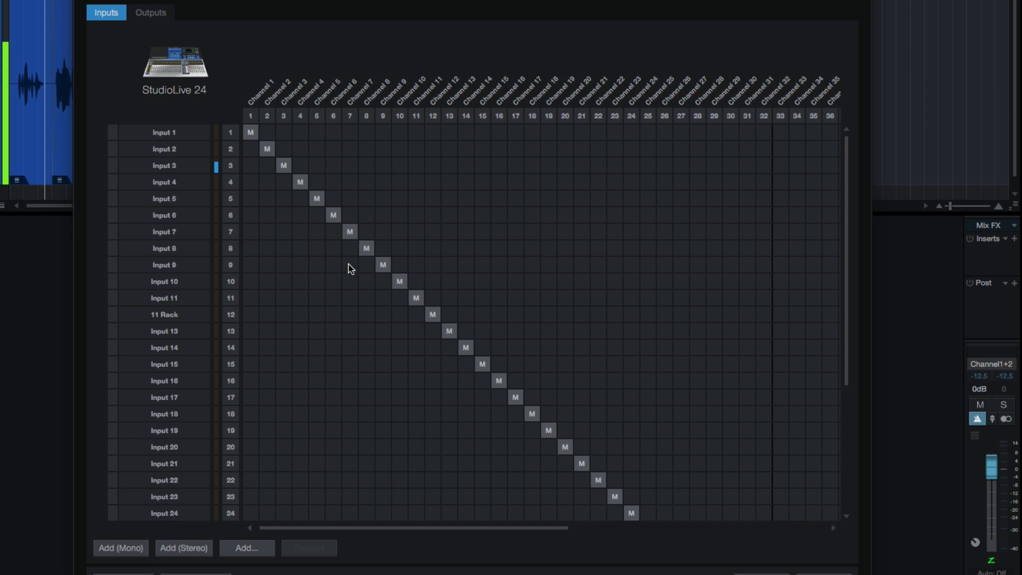
Add a new mono input, number 37, and name it MIC
scroll(133, 411, down, 3)
scroll(133, 411, down, 2)
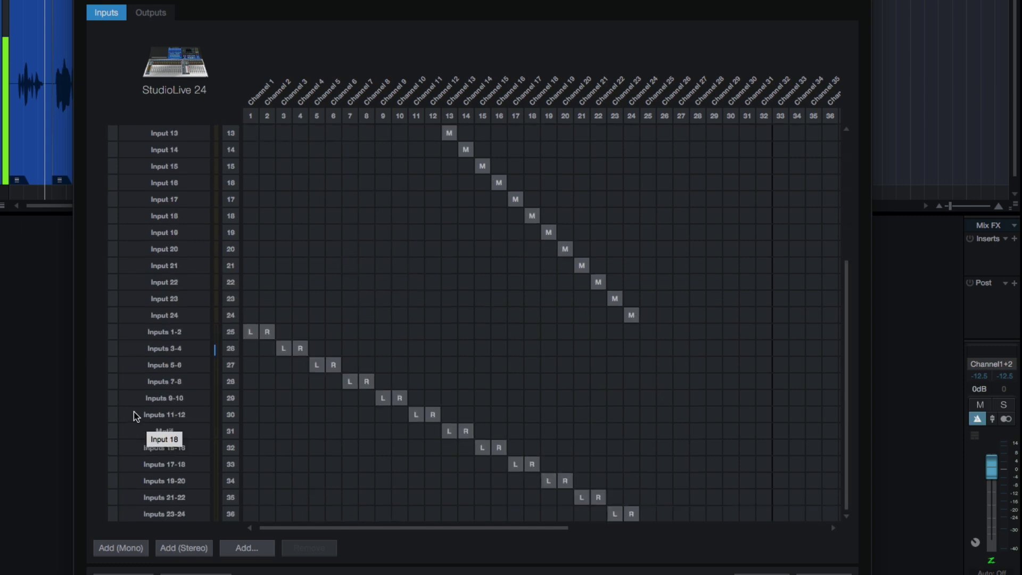
scroll(134, 411, up, 5)
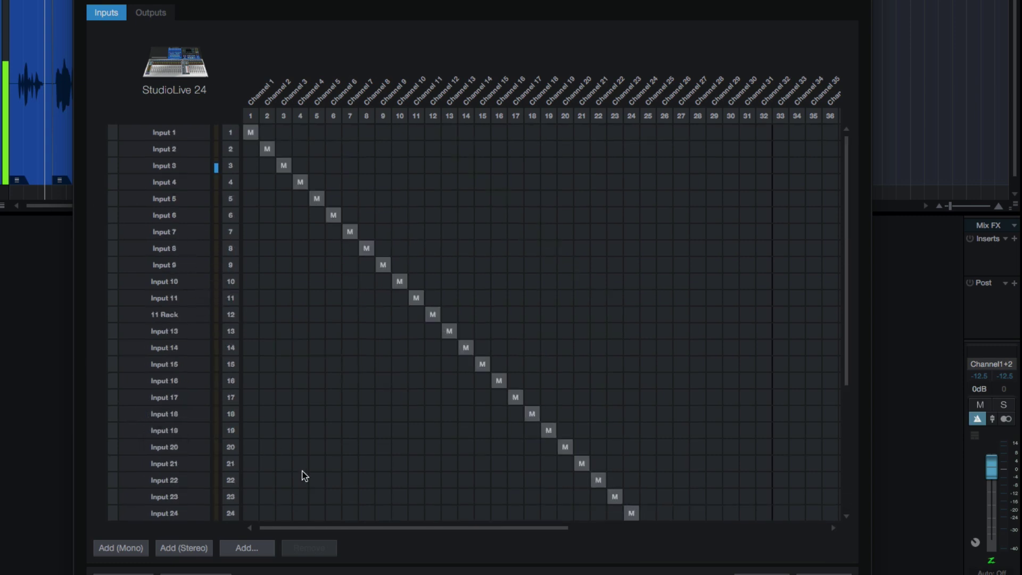
click(120, 548)
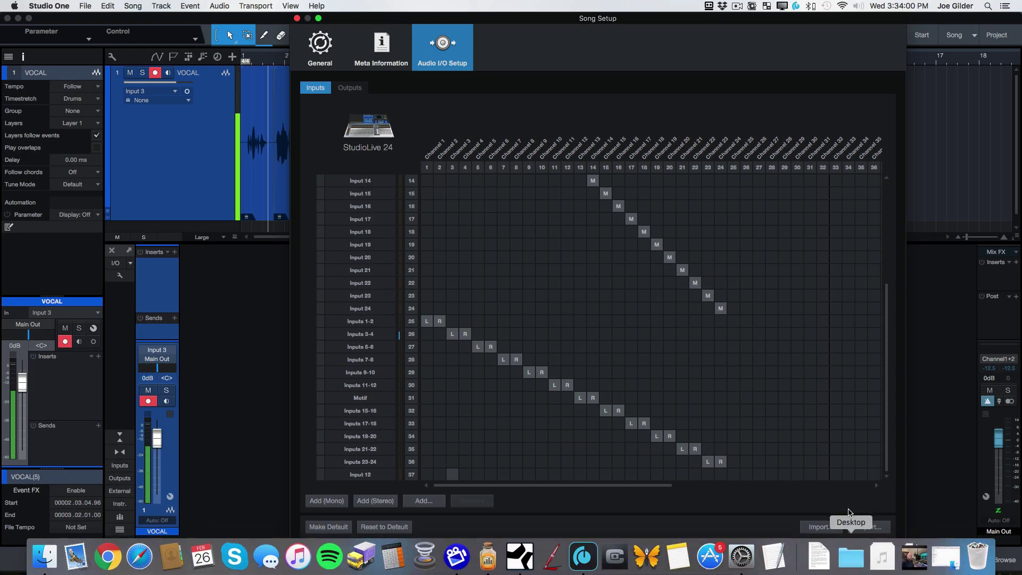
double_click(361, 474)
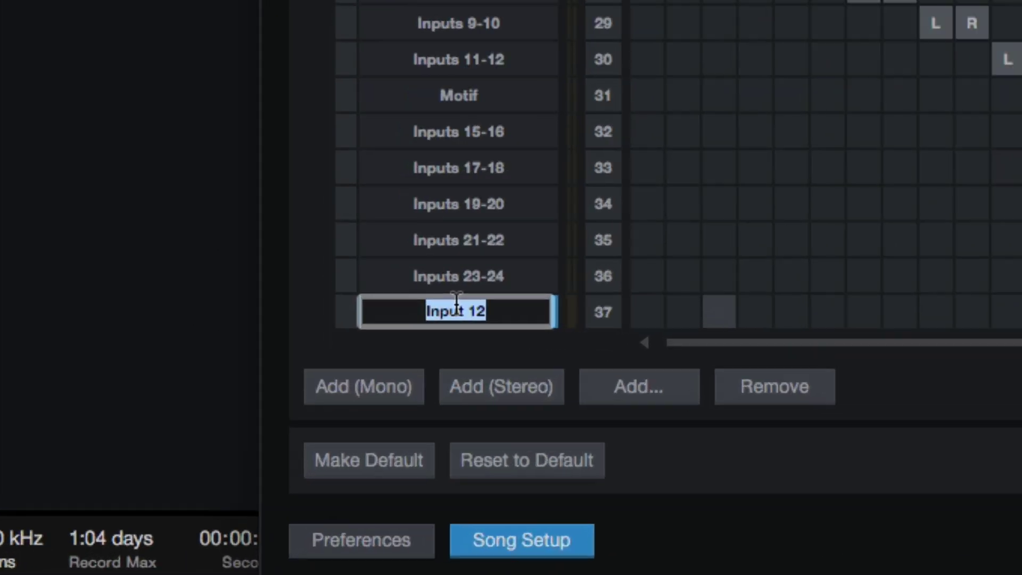
text(MIC)
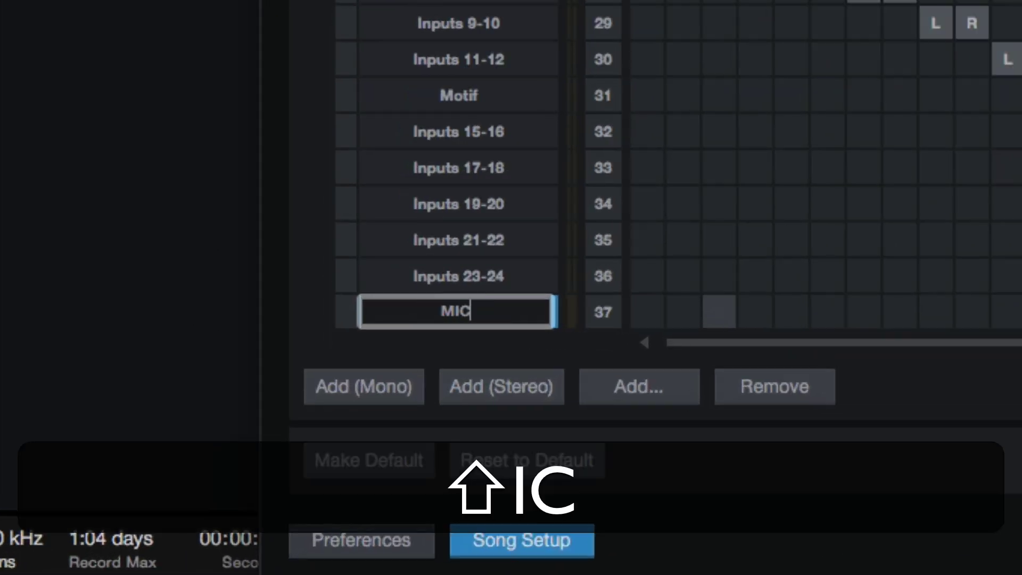
key(Return)
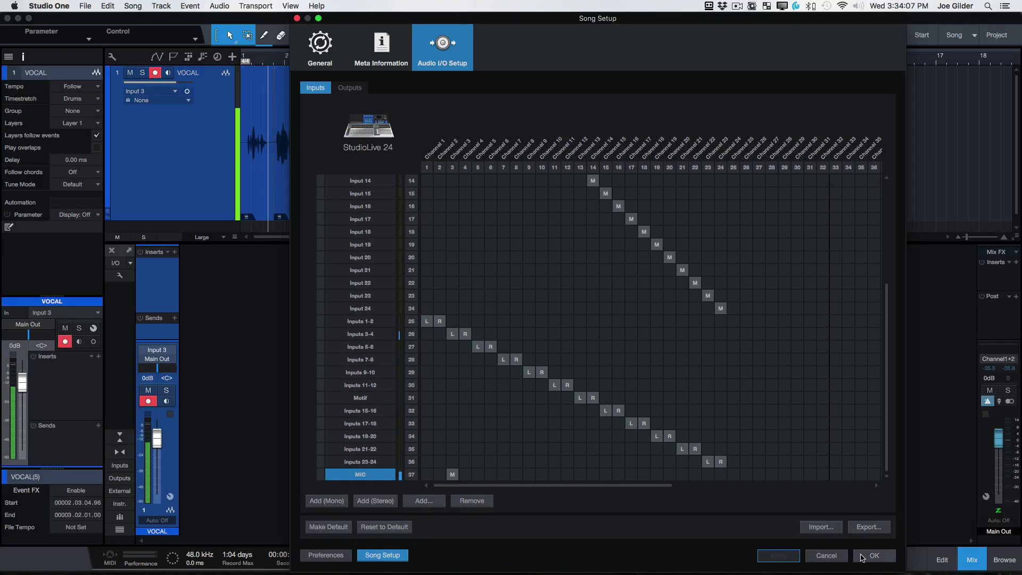
Switch the VOCAL channel's input from Input 3 to MIC and disarm its recording
key(Return)
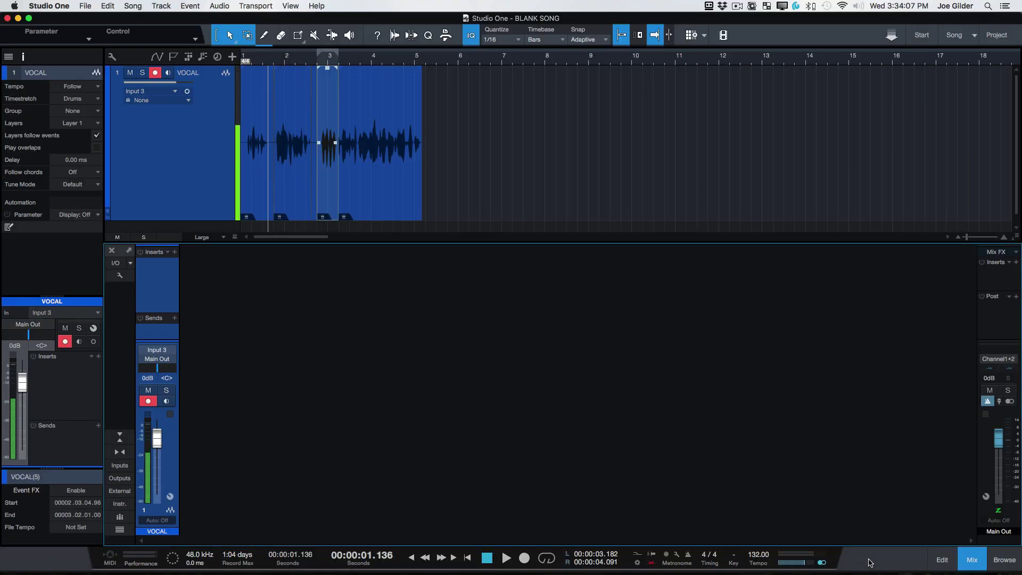
click(238, 358)
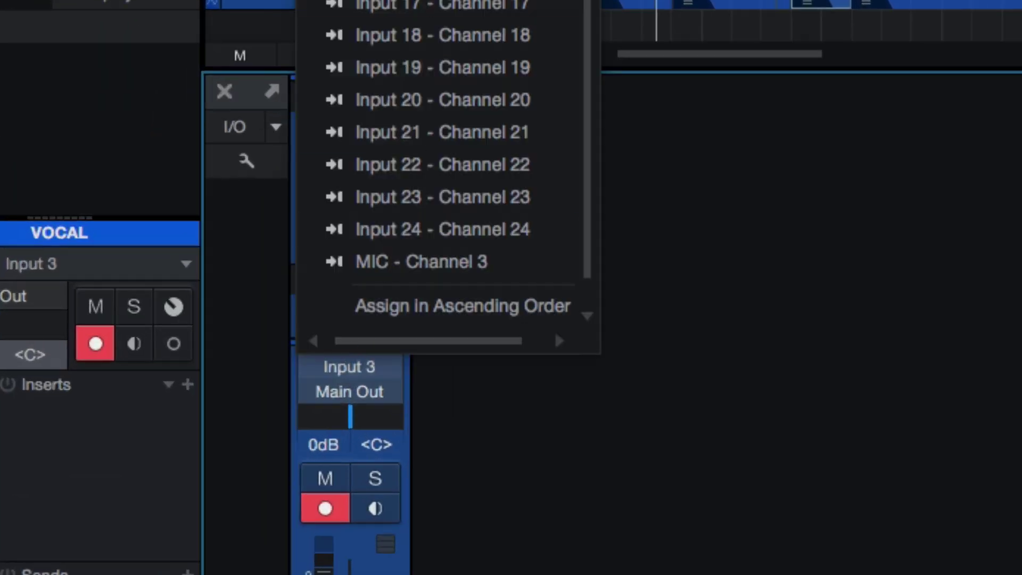
click(467, 261)
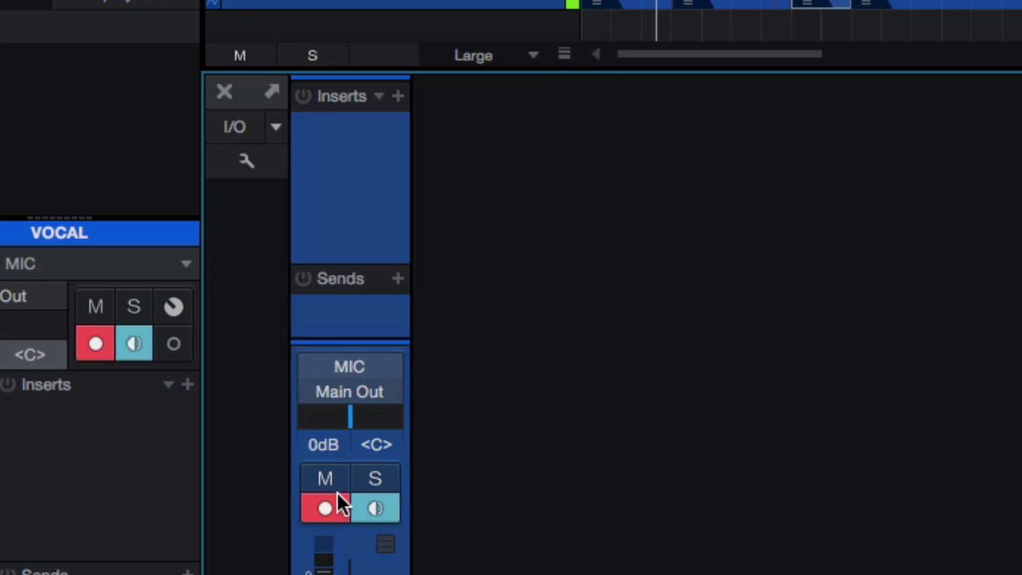
click(337, 507)
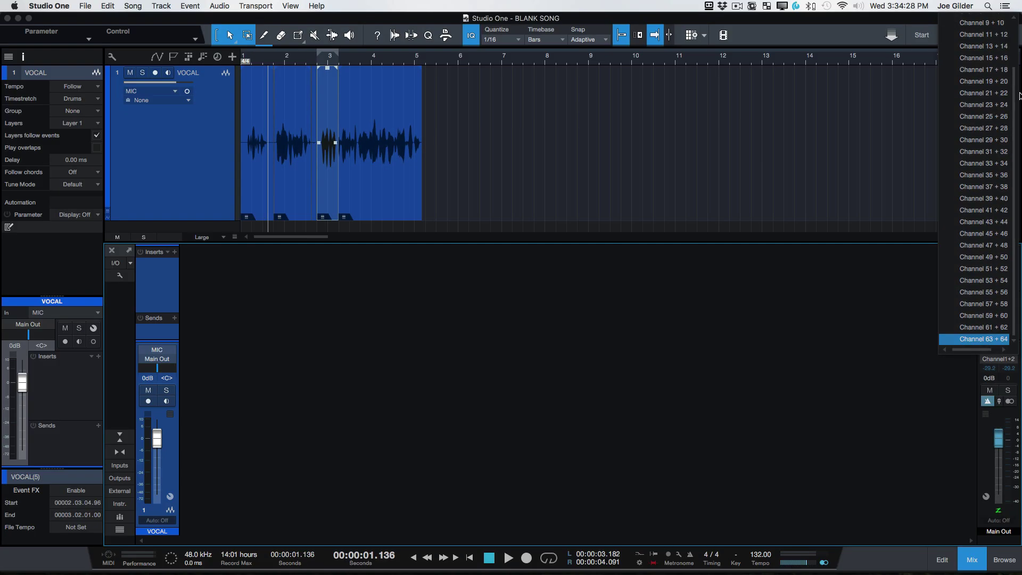
click(578, 410)
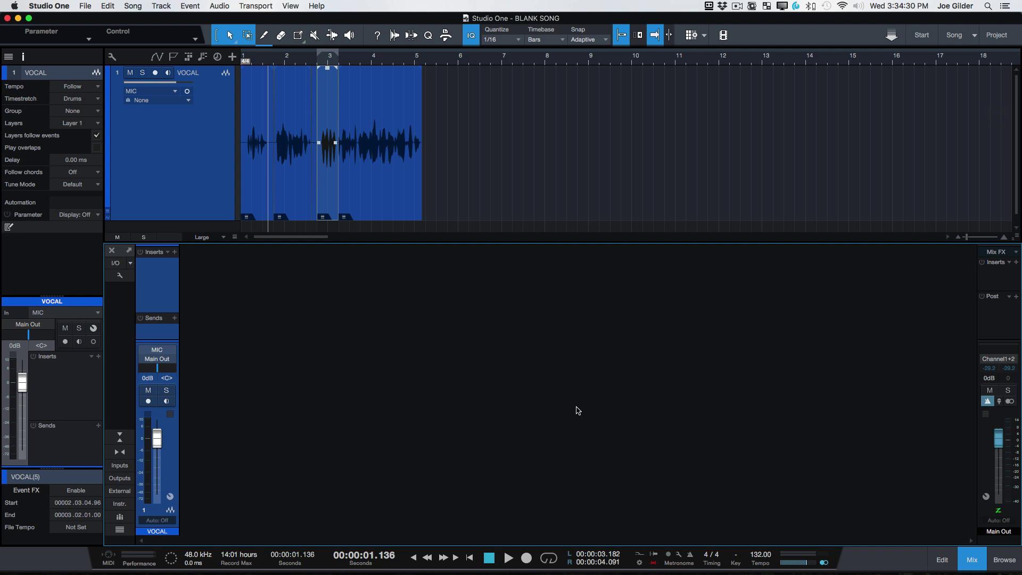